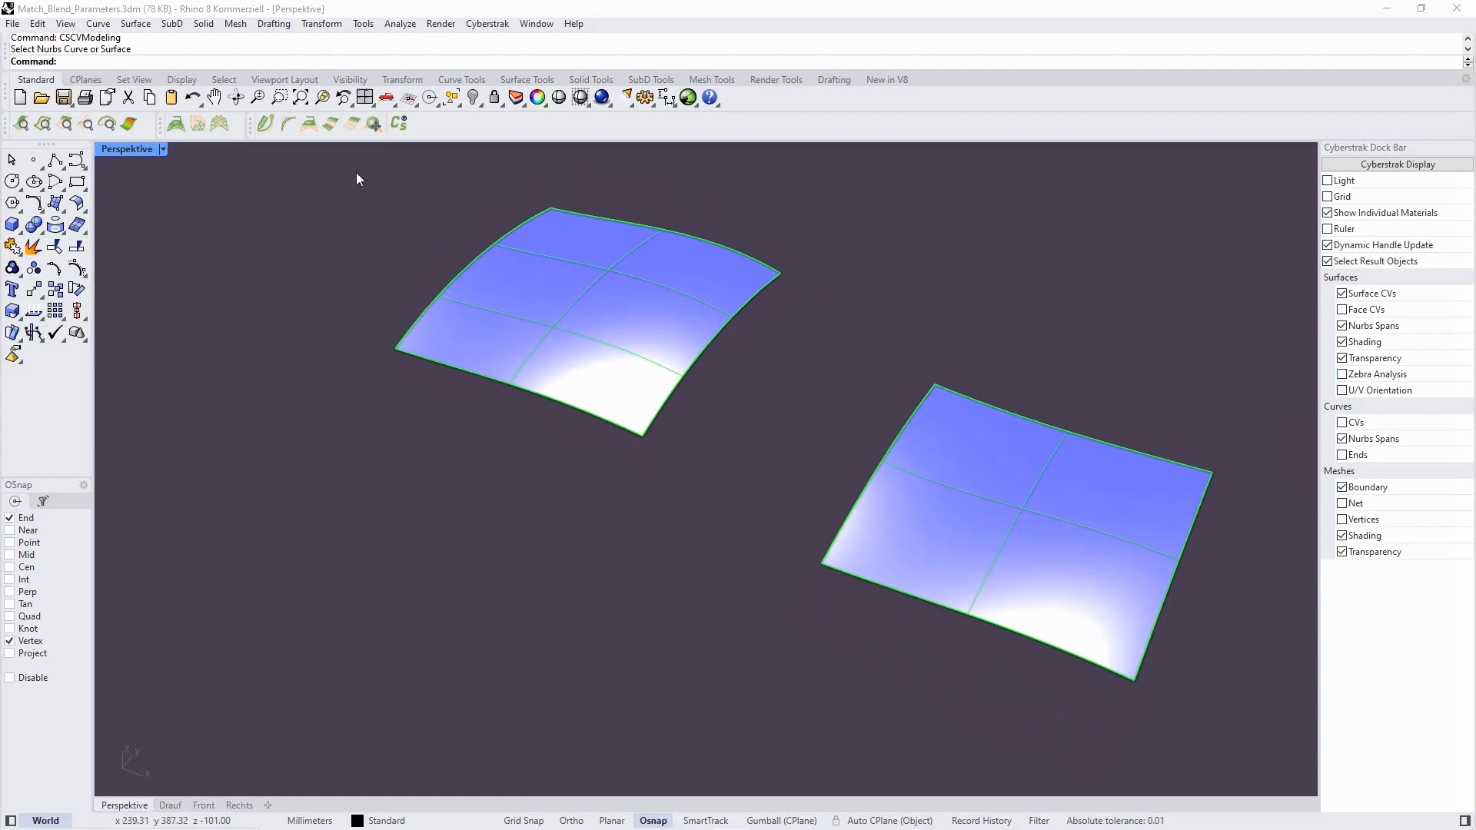
Step: Set up a surface match of the lower-right surface's near edge to the facing edge of the upper-left surface, with Position analysis enabled
click(353, 124)
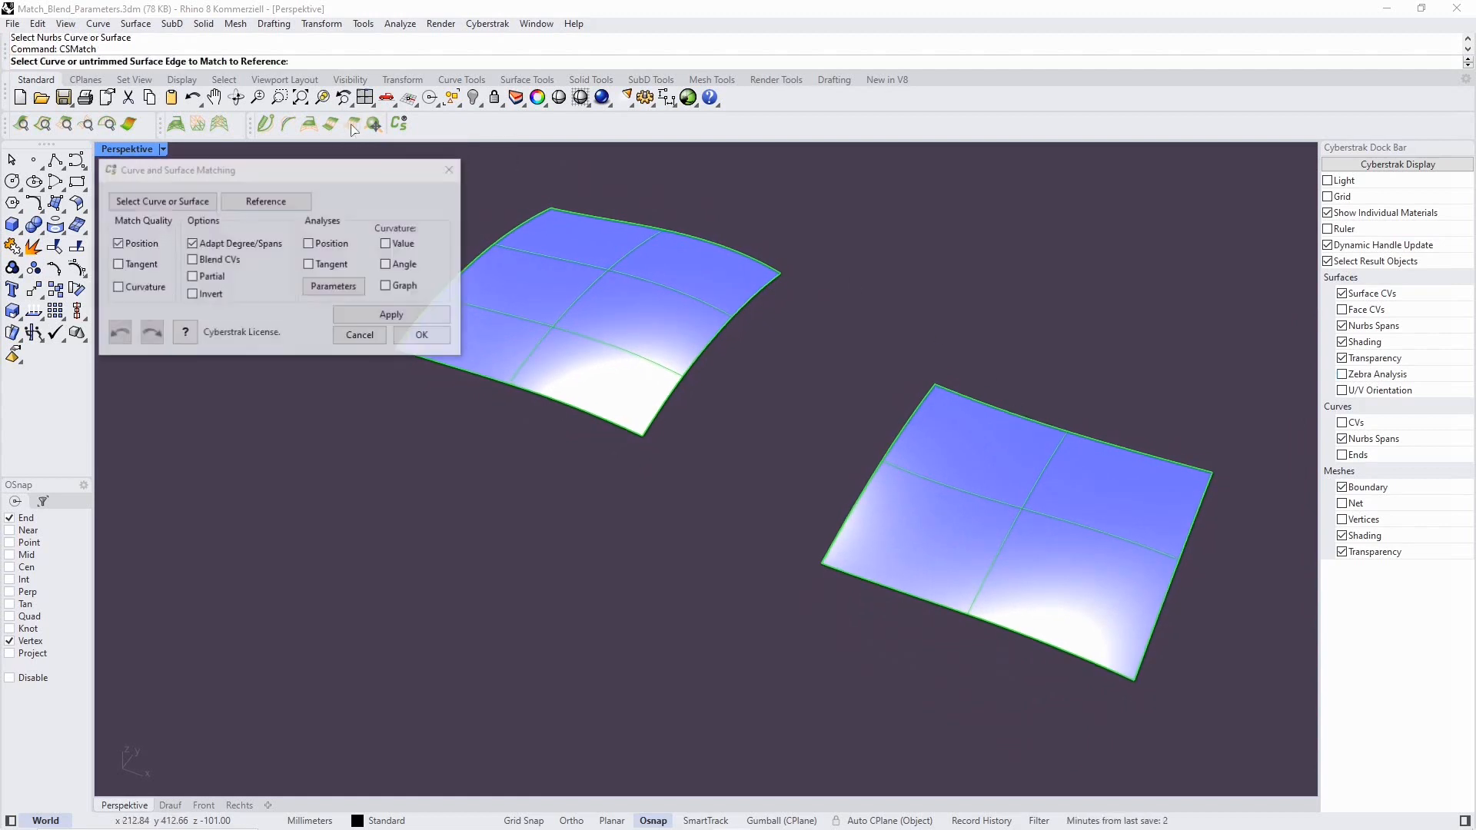
click(888, 459)
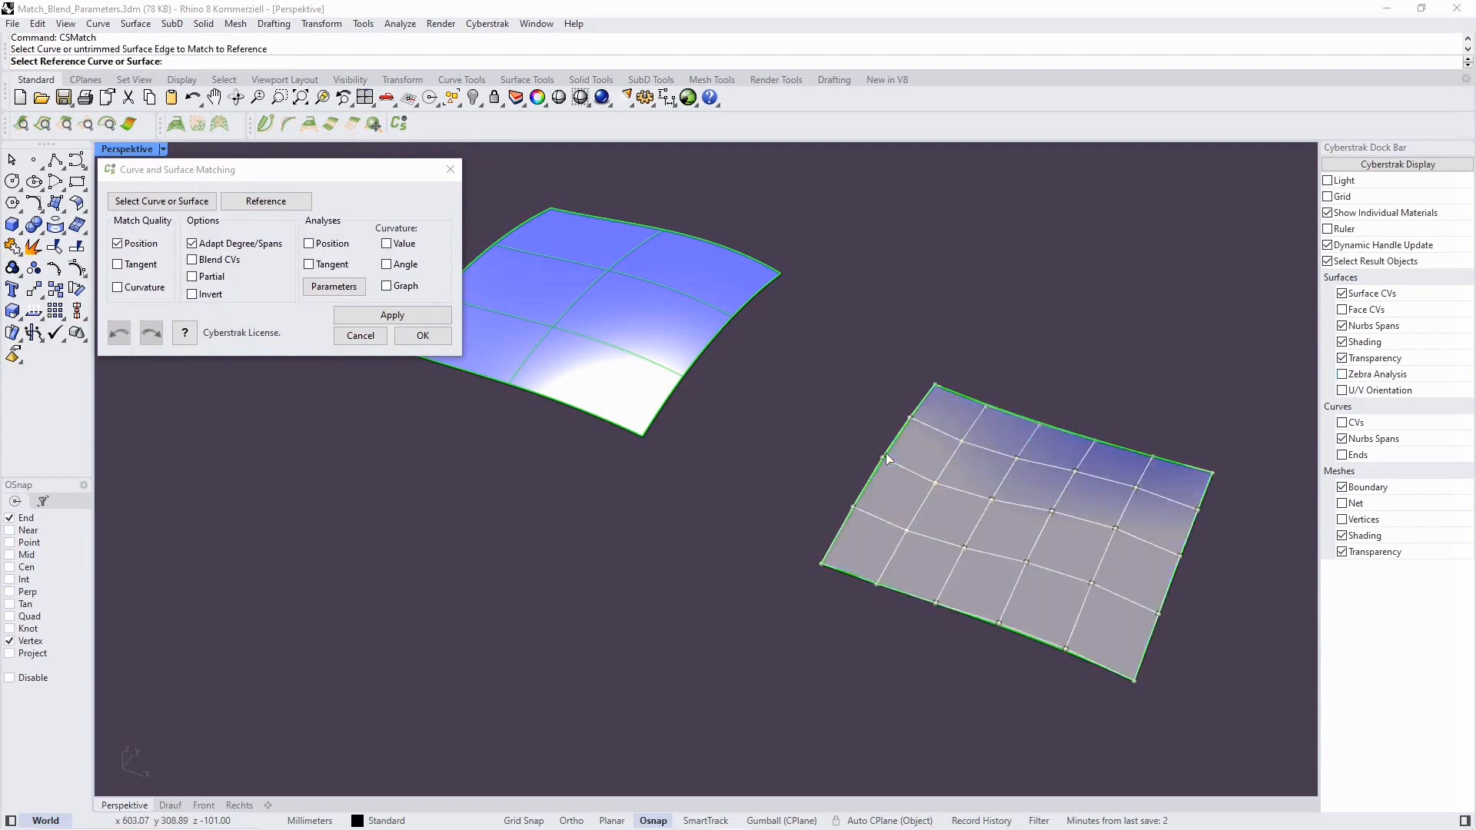
click(693, 366)
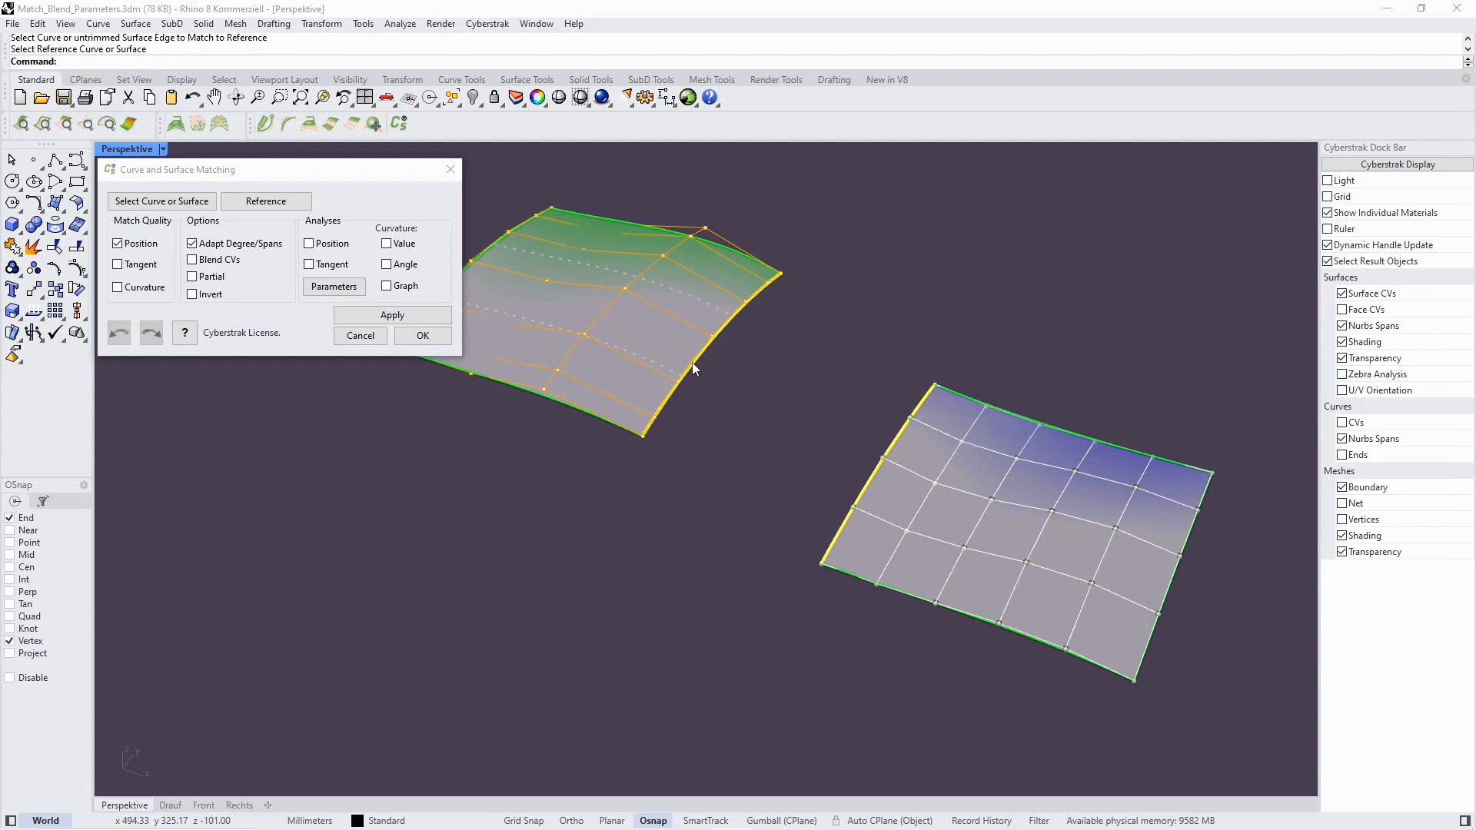
click(309, 243)
mouse_move(625, 470)
right_down()
mouse_move(626, 505)
mouse_move(616, 498)
right_up()
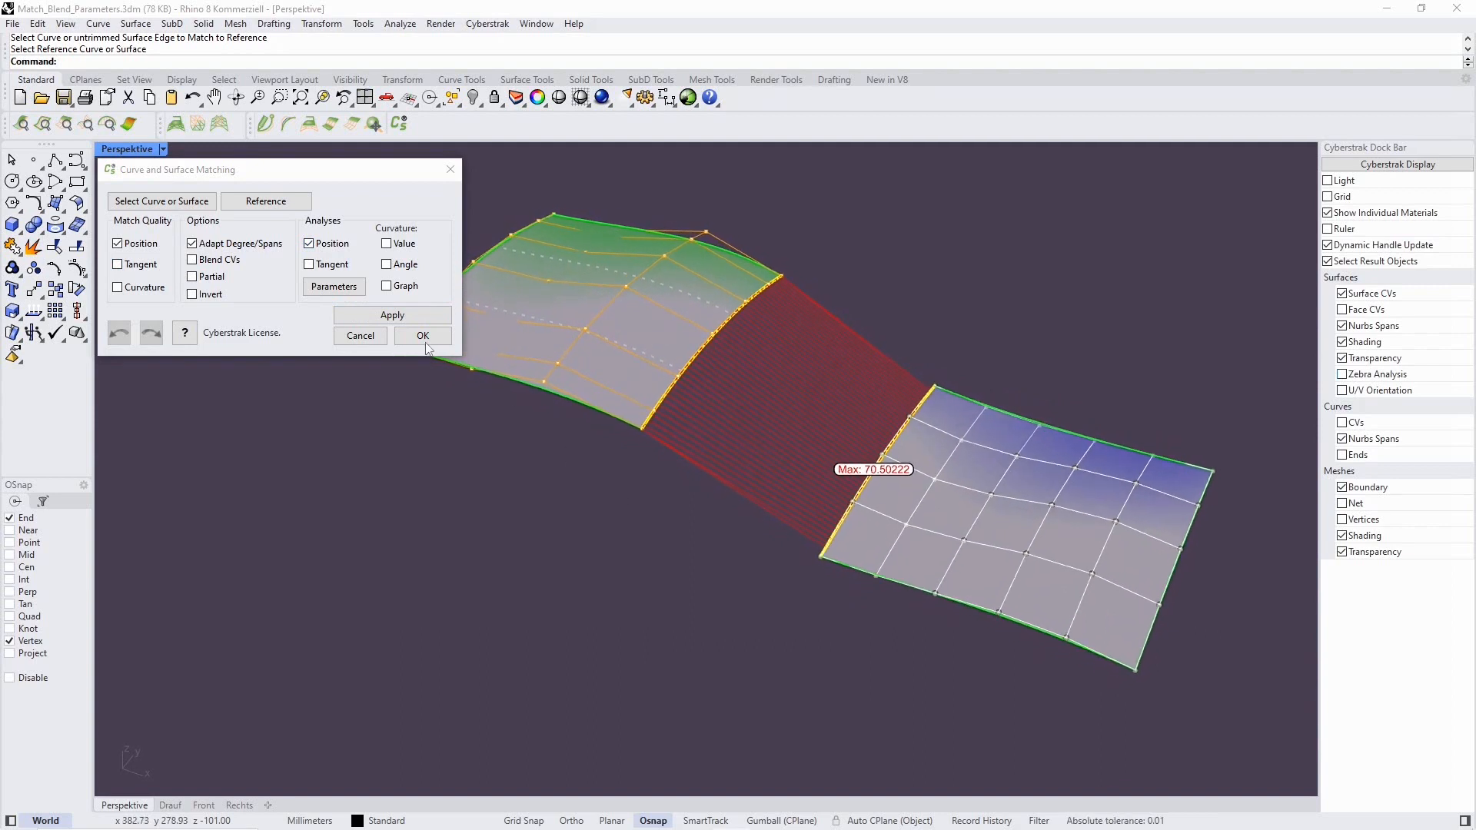
Step: Try a position match of the two edges with Adapt Degree/Spans disabled, and undo it
click(198, 249)
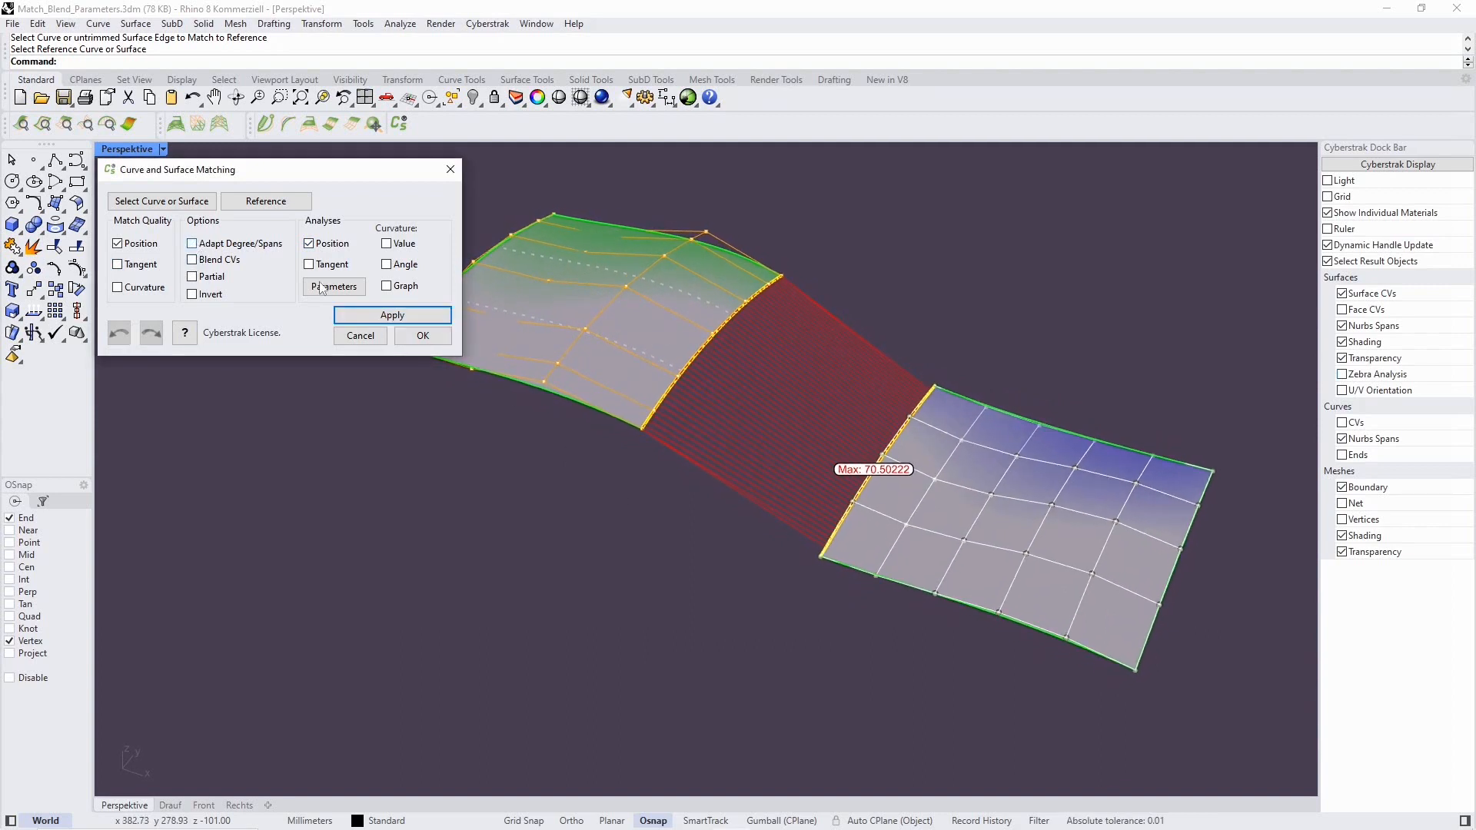
click(392, 316)
shift+right_drag(782, 349, 823, 404)
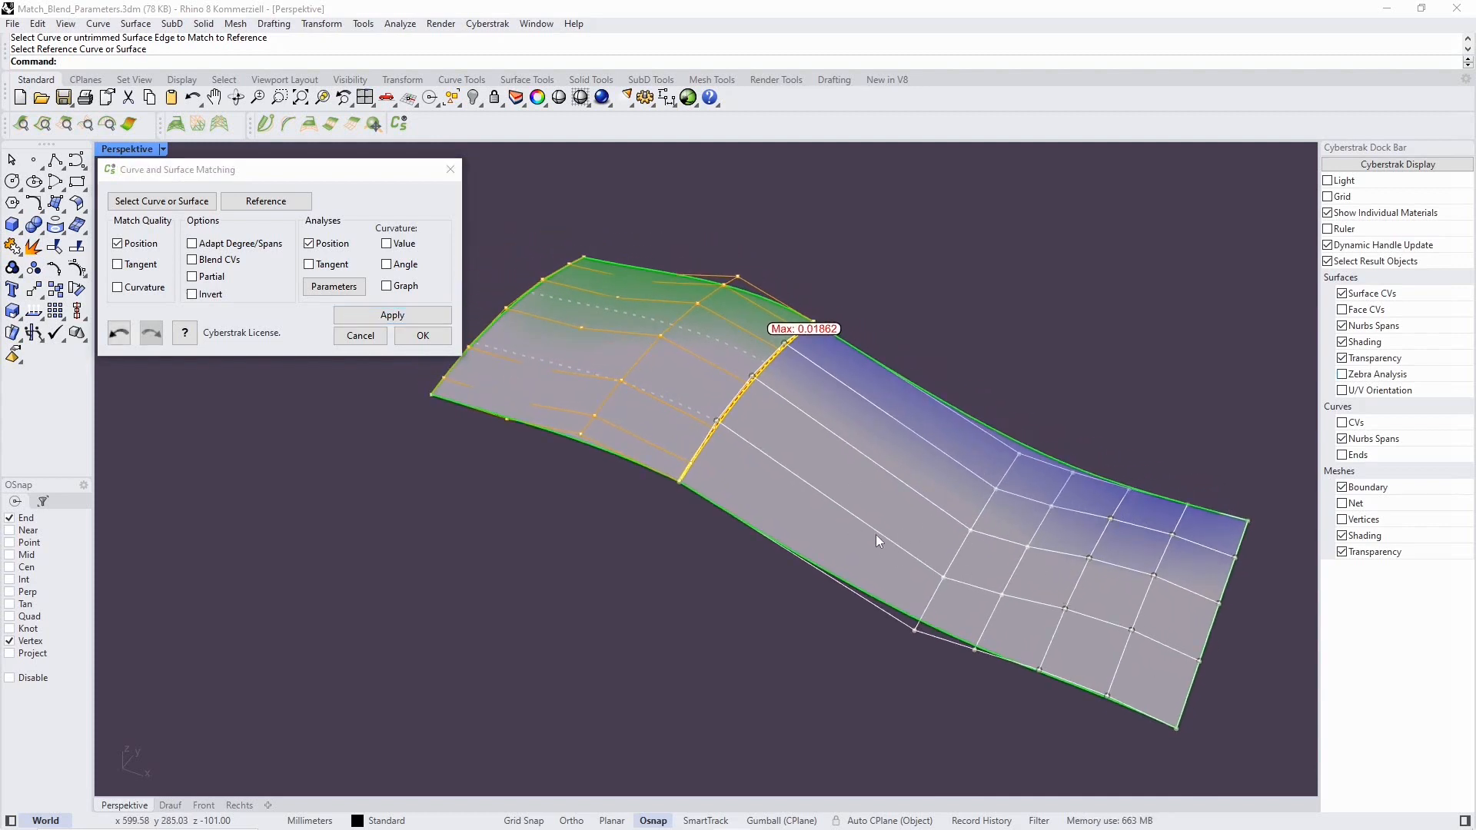
click(117, 336)
Step: Apply the position match with Blend CVs enabled and inspect the control-point net with surface shading temporarily hidden
click(193, 260)
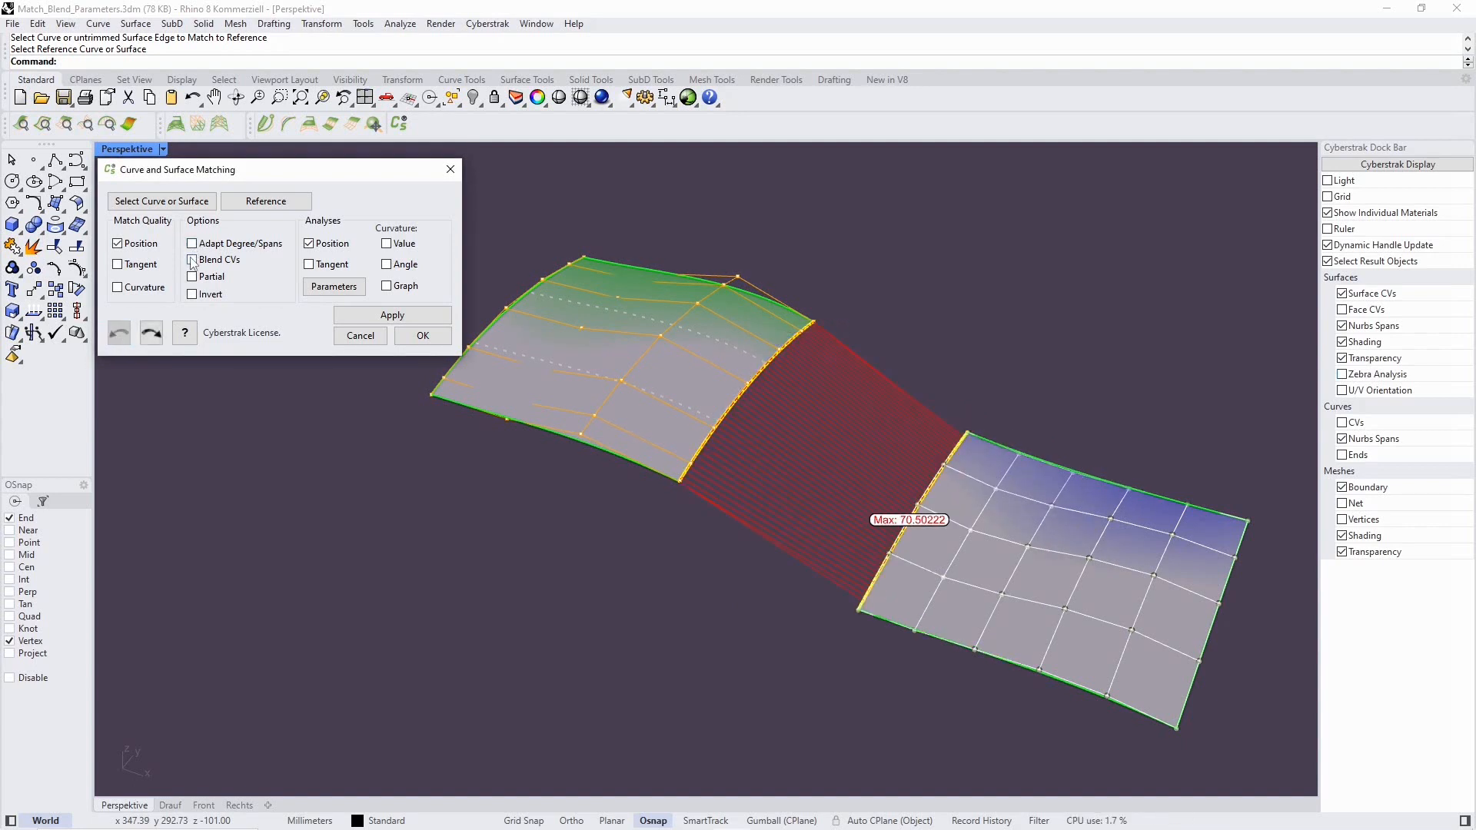
click(387, 317)
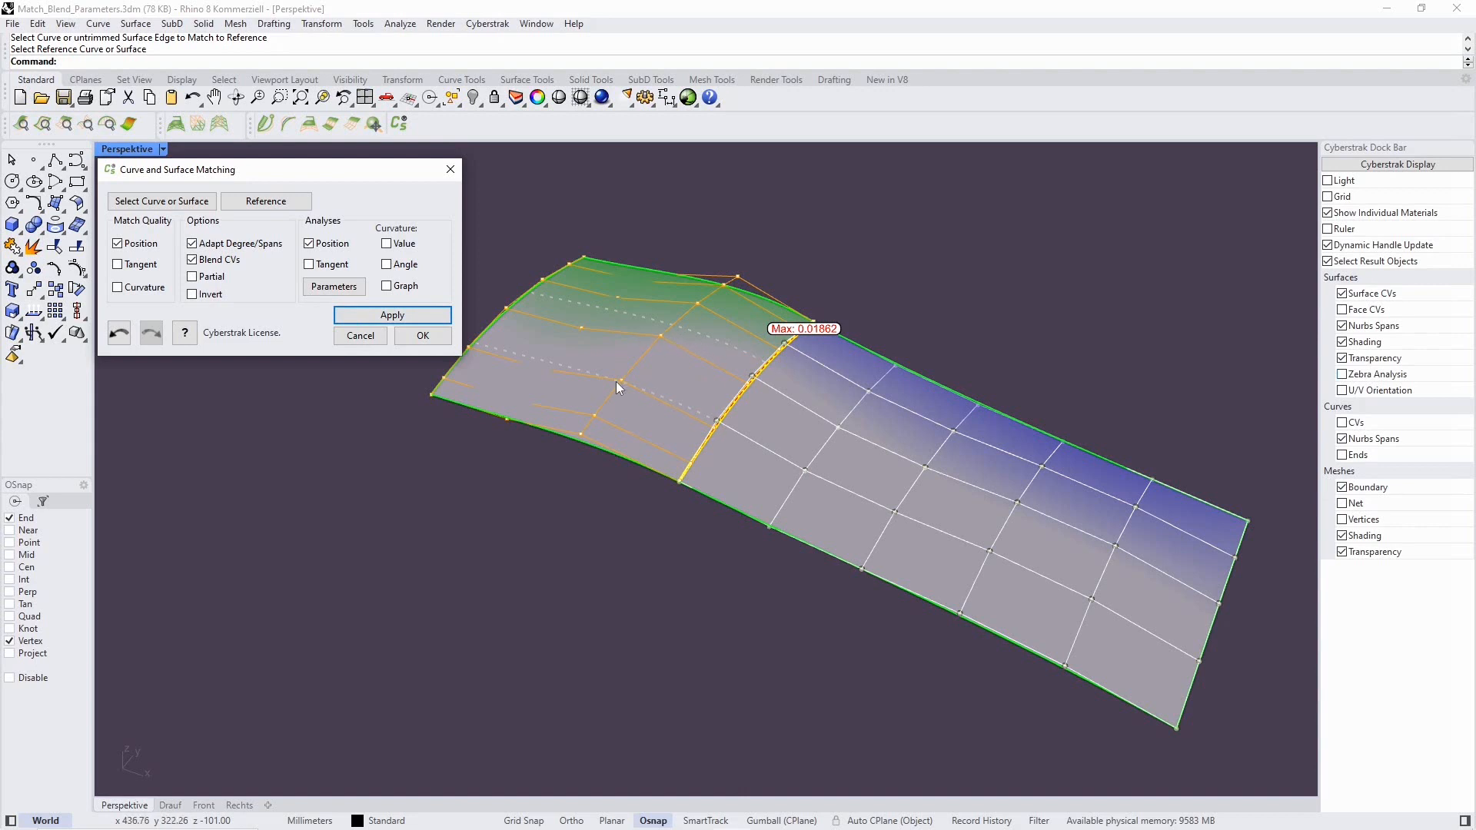
click(1342, 342)
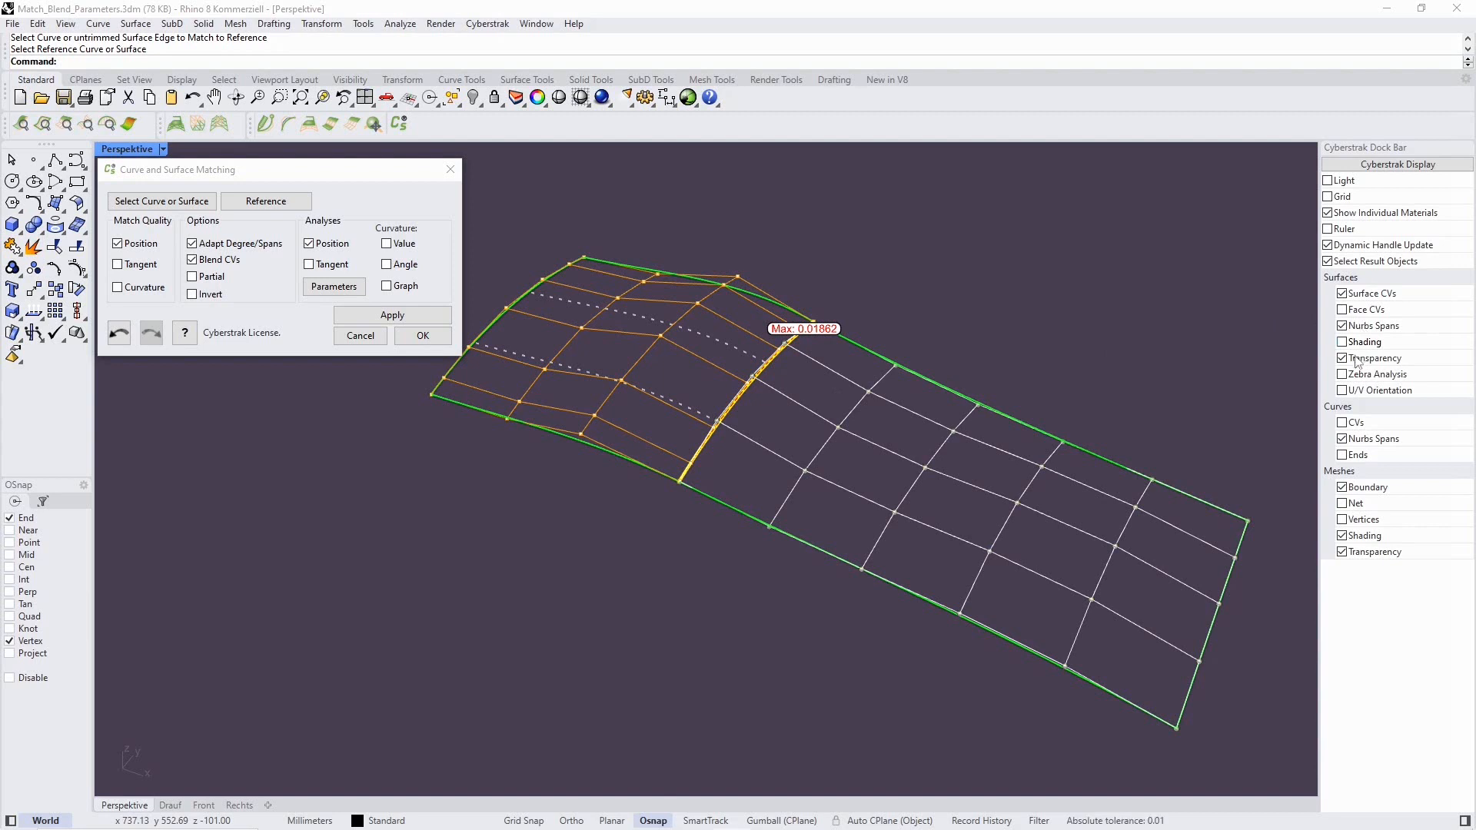
click(1343, 326)
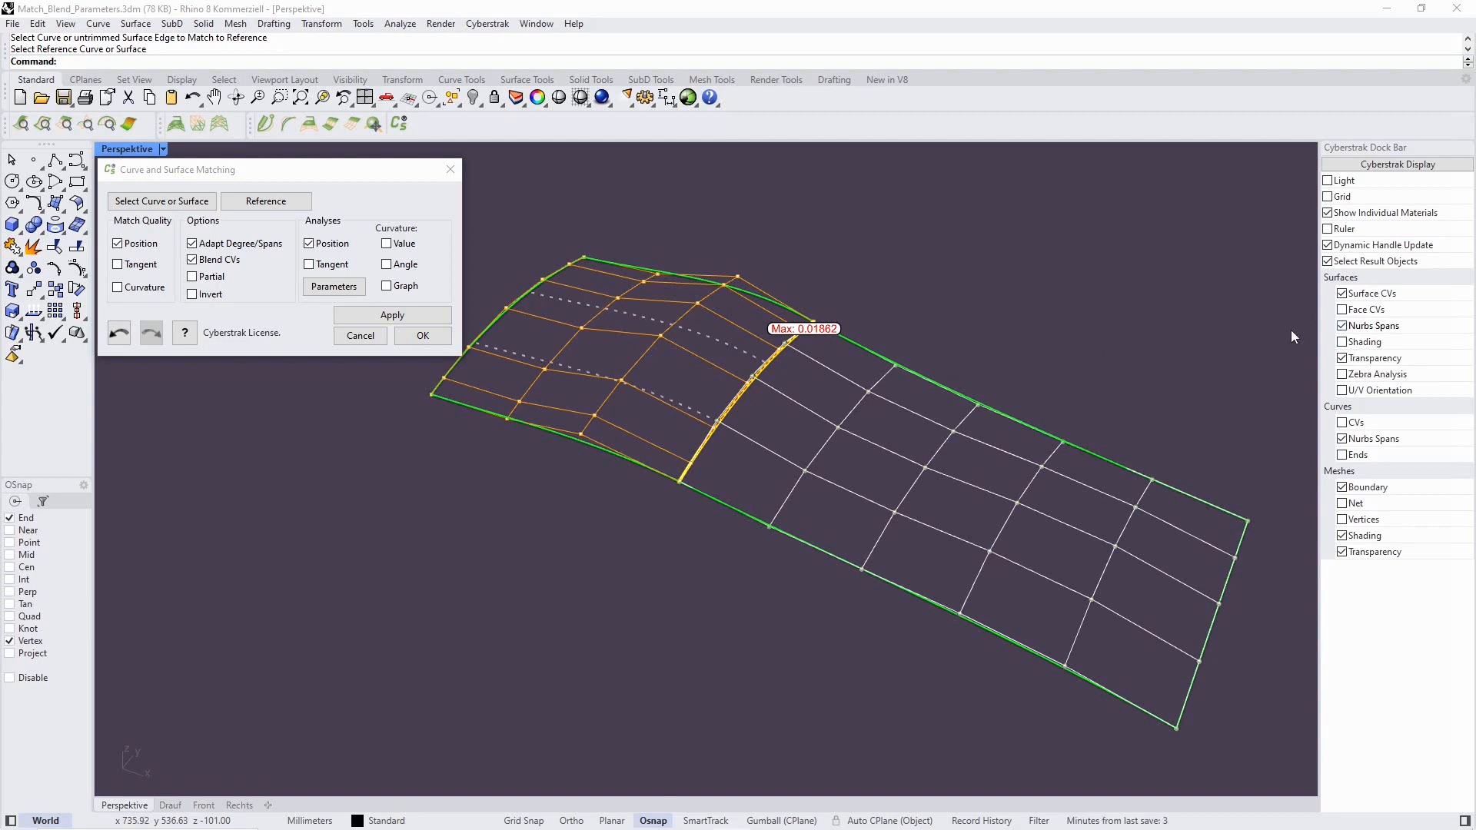
click(1342, 343)
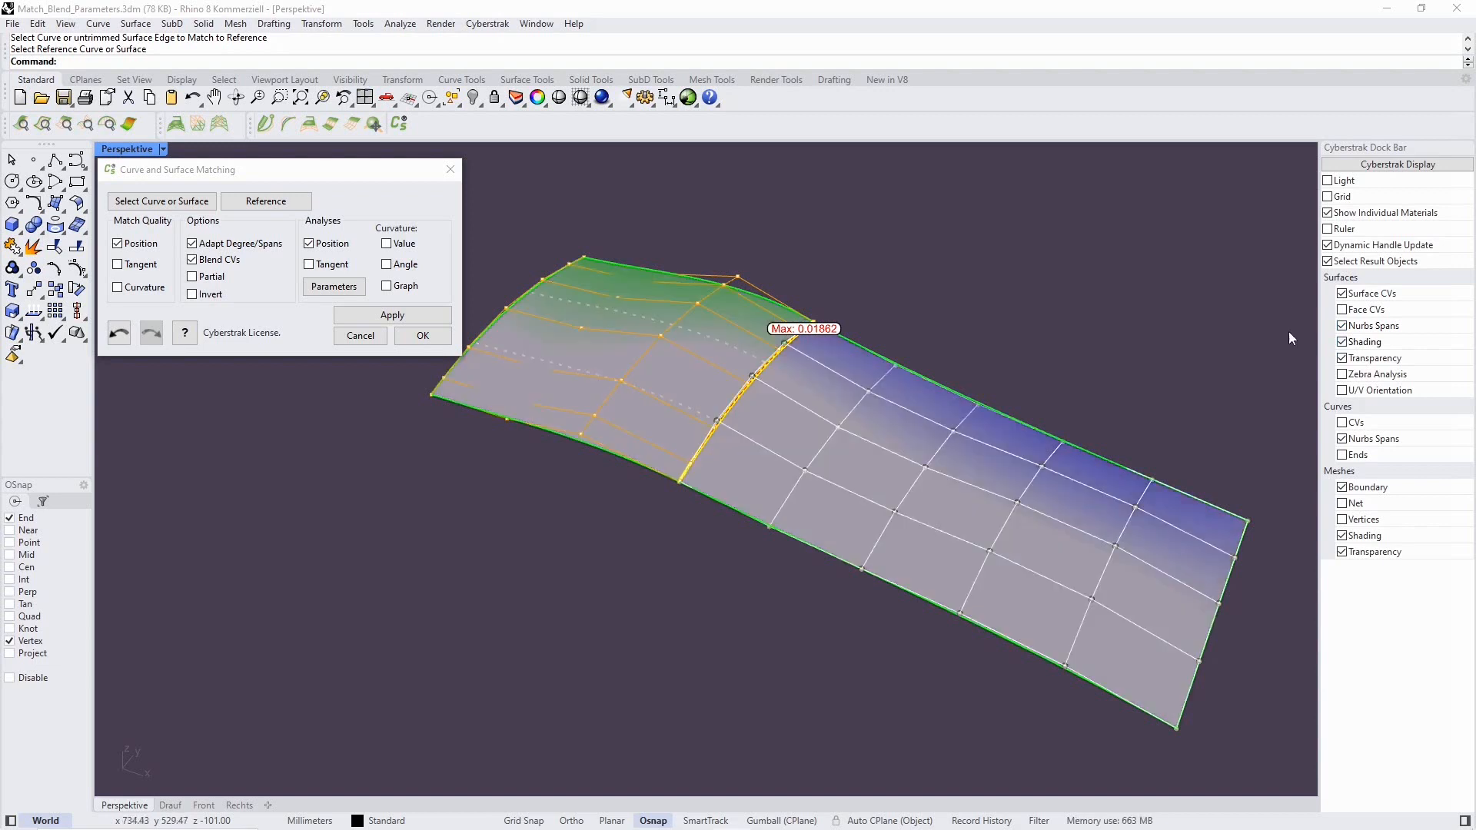
Step: Reapply the position match with Adapt Degree/Spans enabled and replace the Position analysis with the Tangent analysis
click(368, 316)
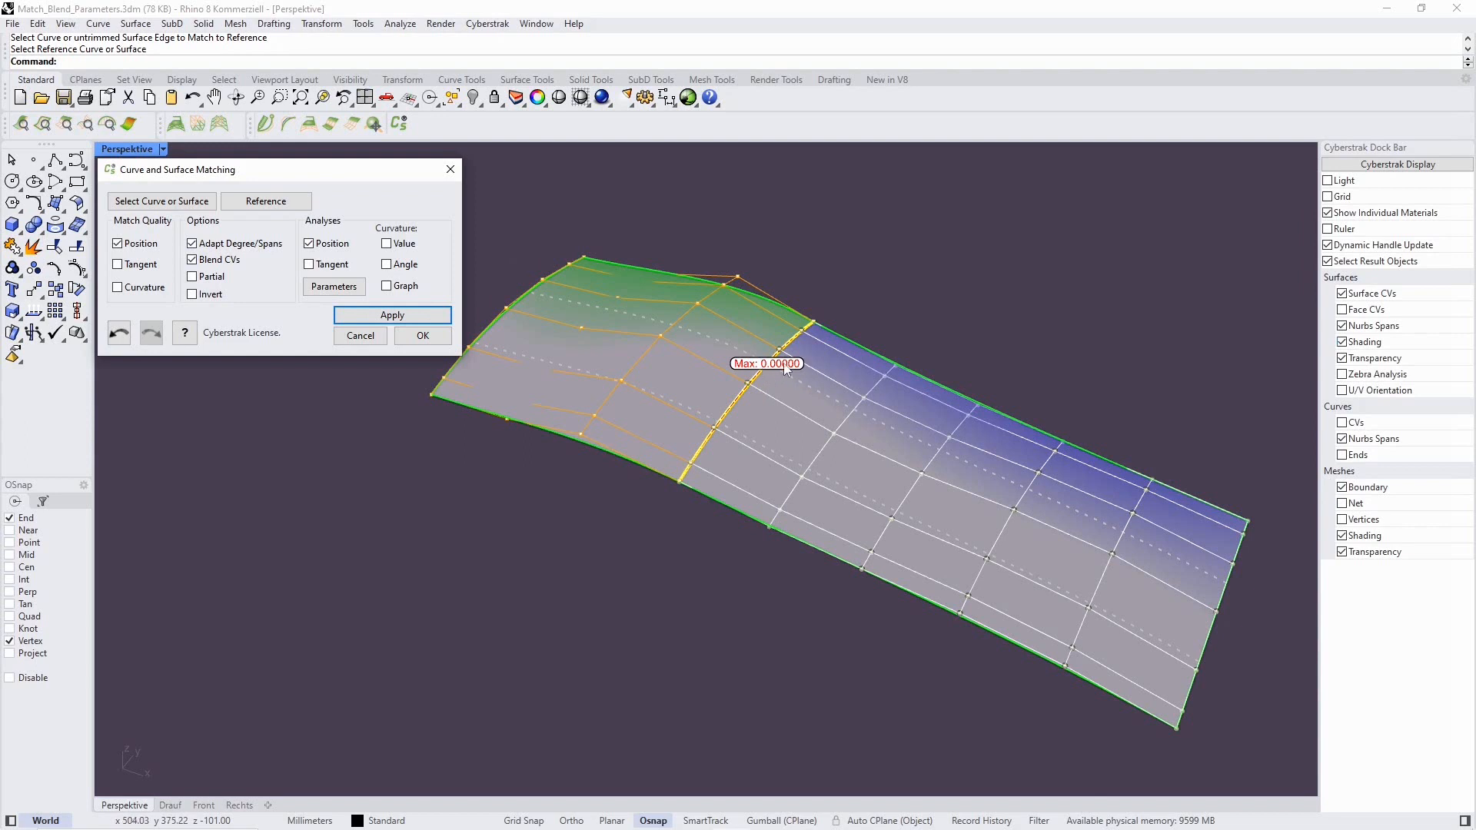
right_drag(753, 363, 615, 361)
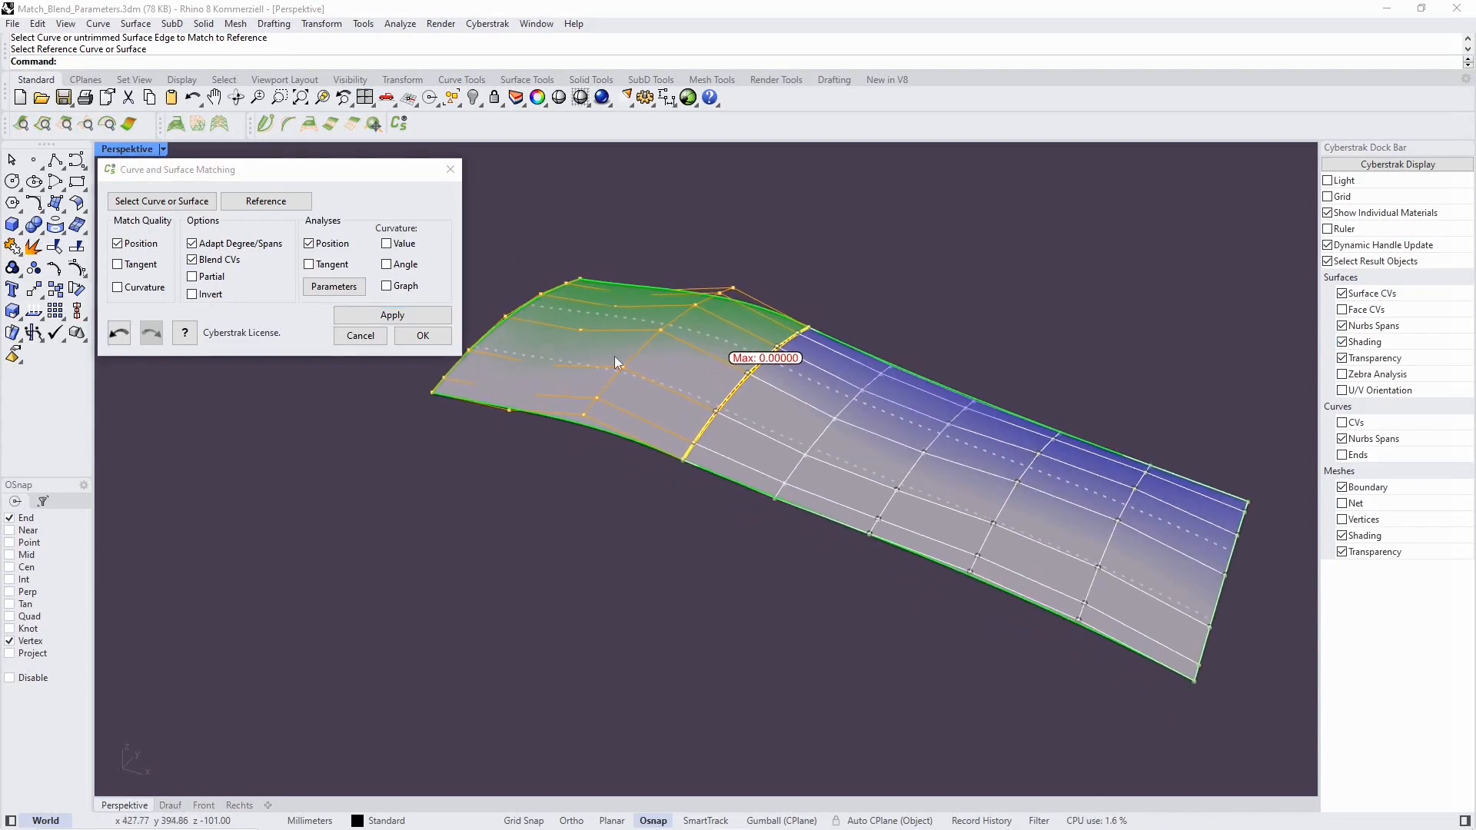
click(310, 264)
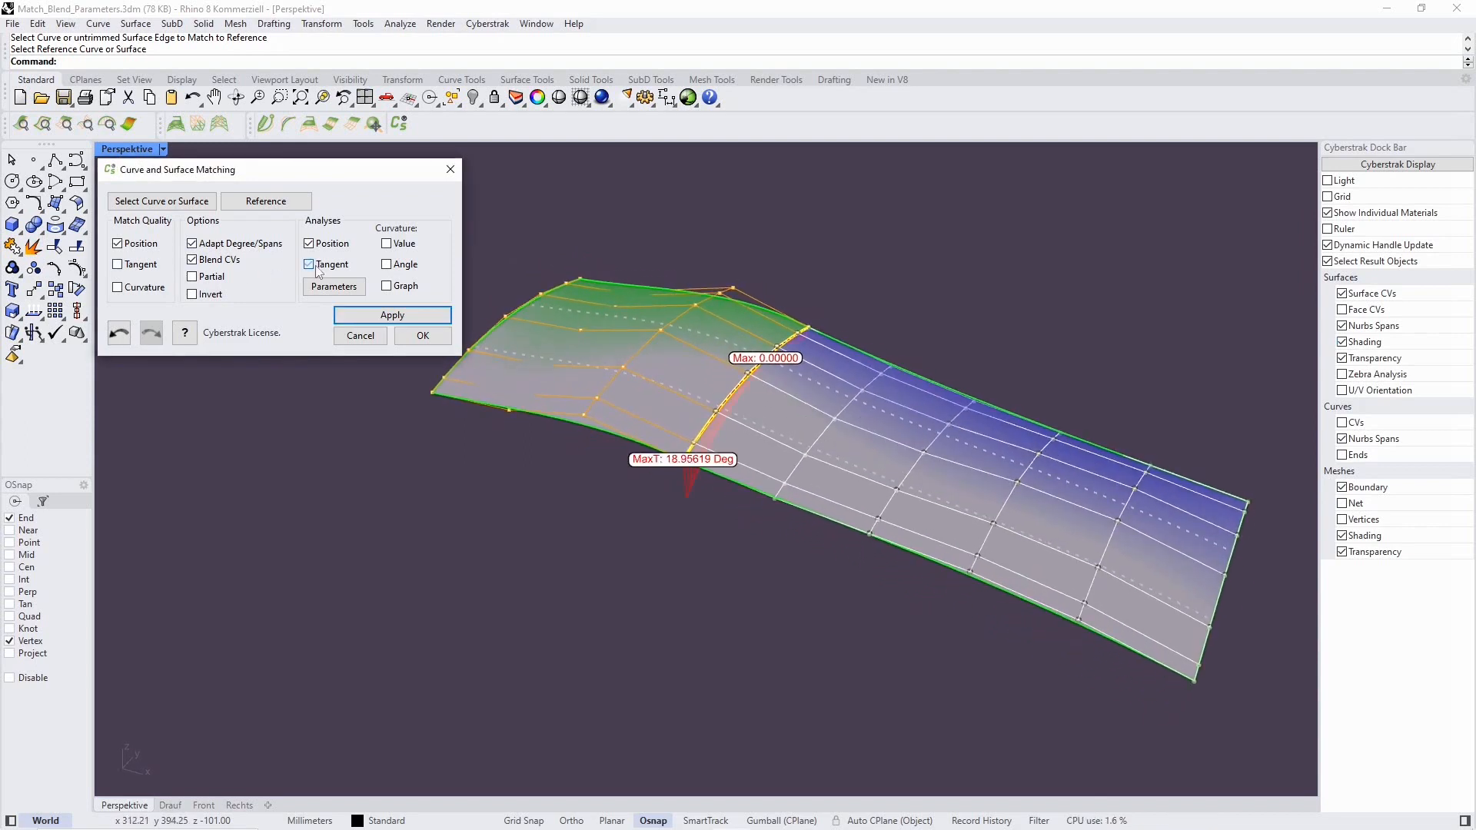
click(309, 243)
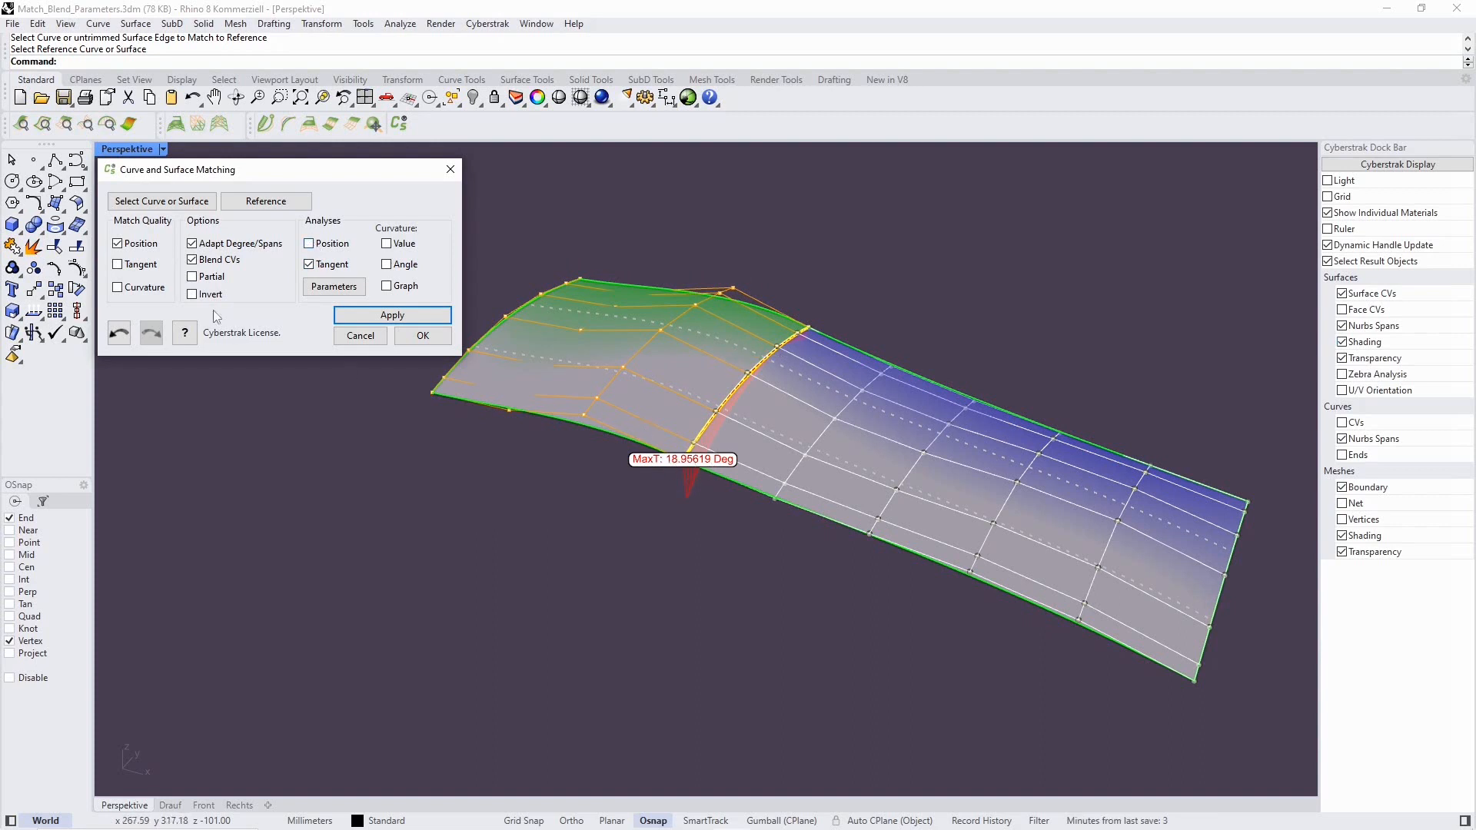
Step: Apply the match with Tangent quality and compare the surfaces before and after it using zebra analysis
click(382, 322)
right_drag(754, 413, 834, 435)
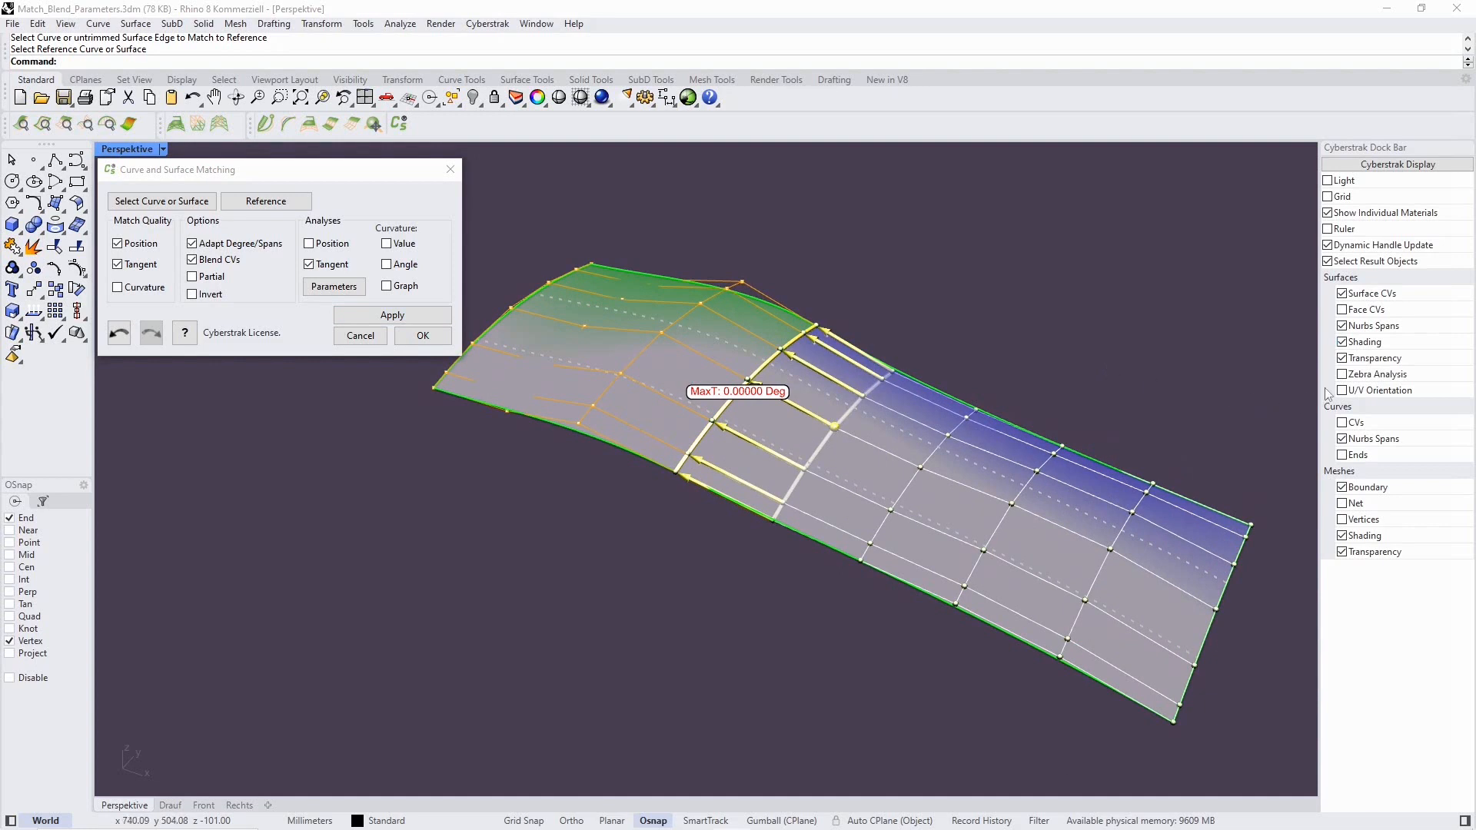
click(1342, 375)
right_drag(1080, 343, 1080, 321)
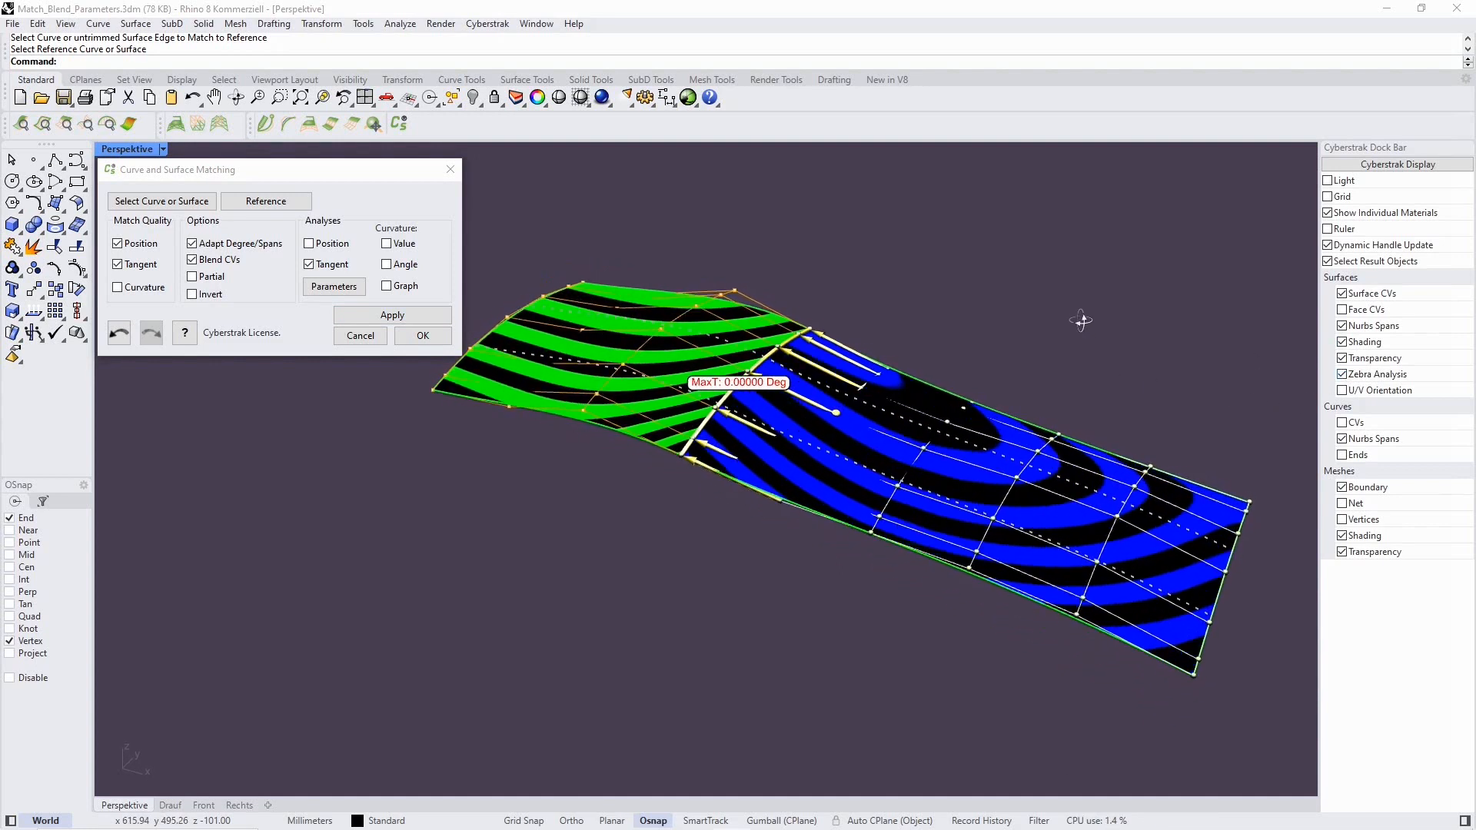
click(126, 337)
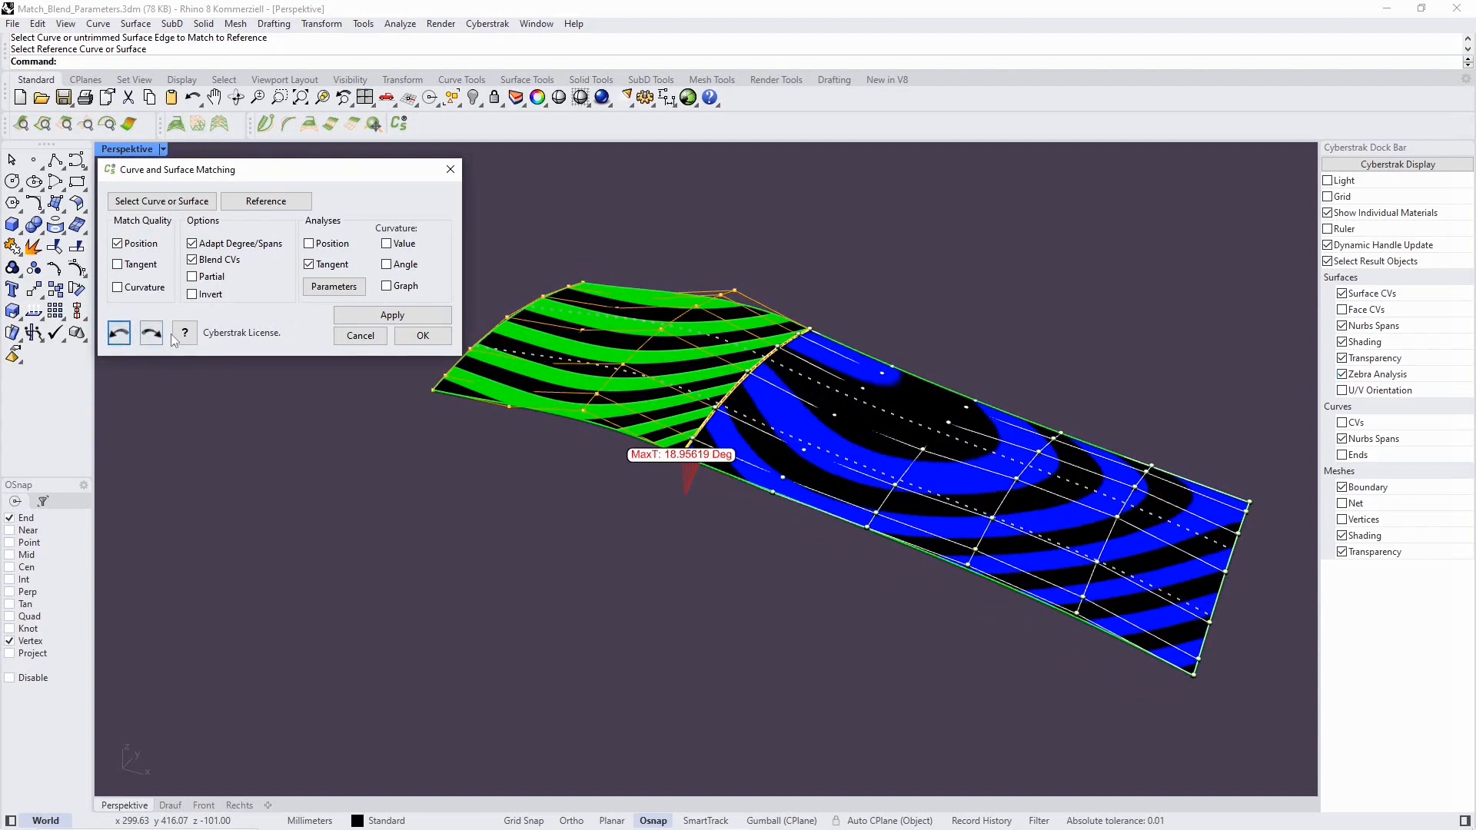
click(153, 336)
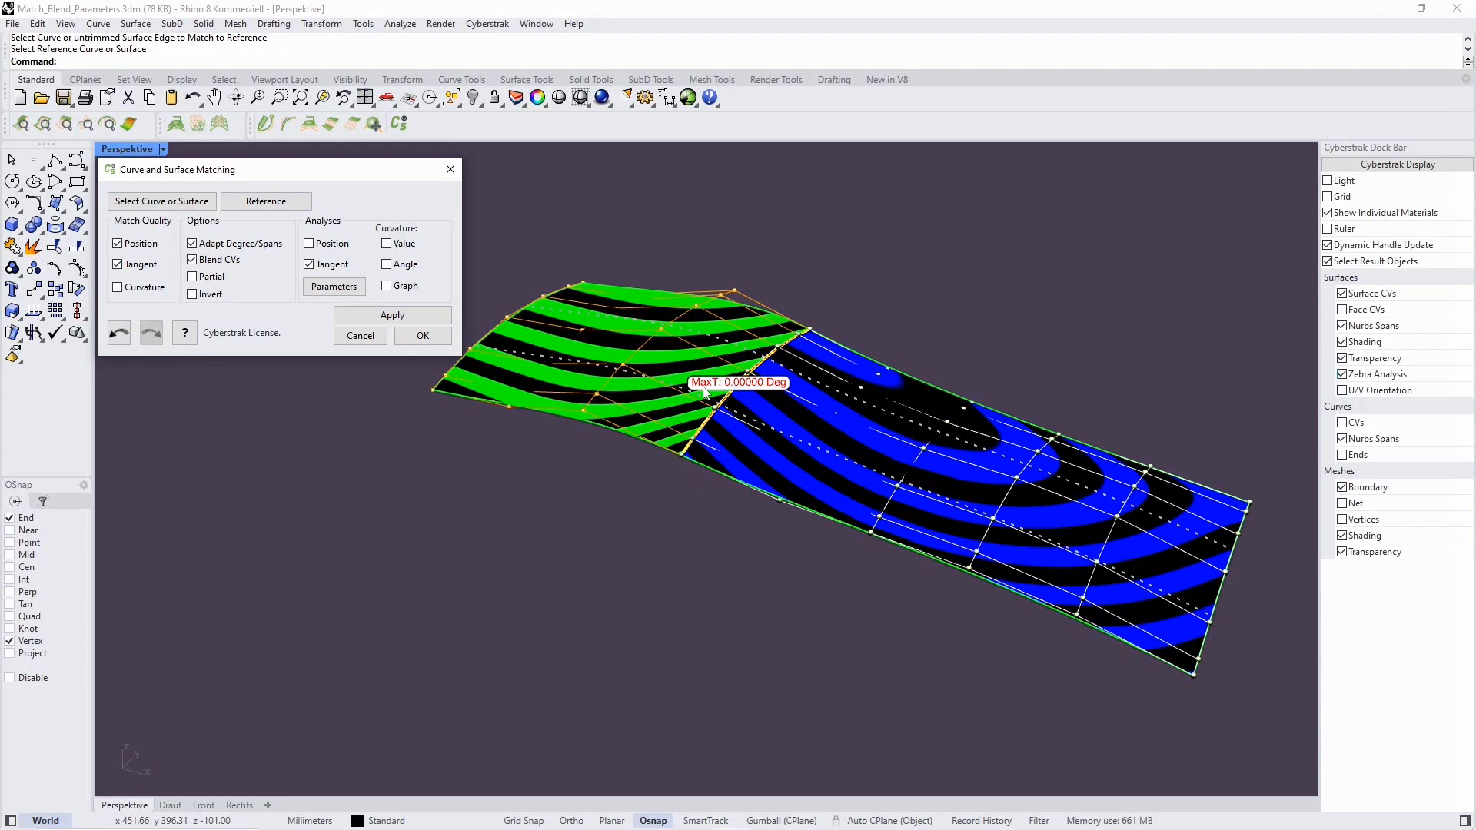
Step: Replace the Tangent analysis with curvature Value and Angle analyses, and apply the match with Curvature quality
click(309, 264)
click(386, 244)
click(386, 264)
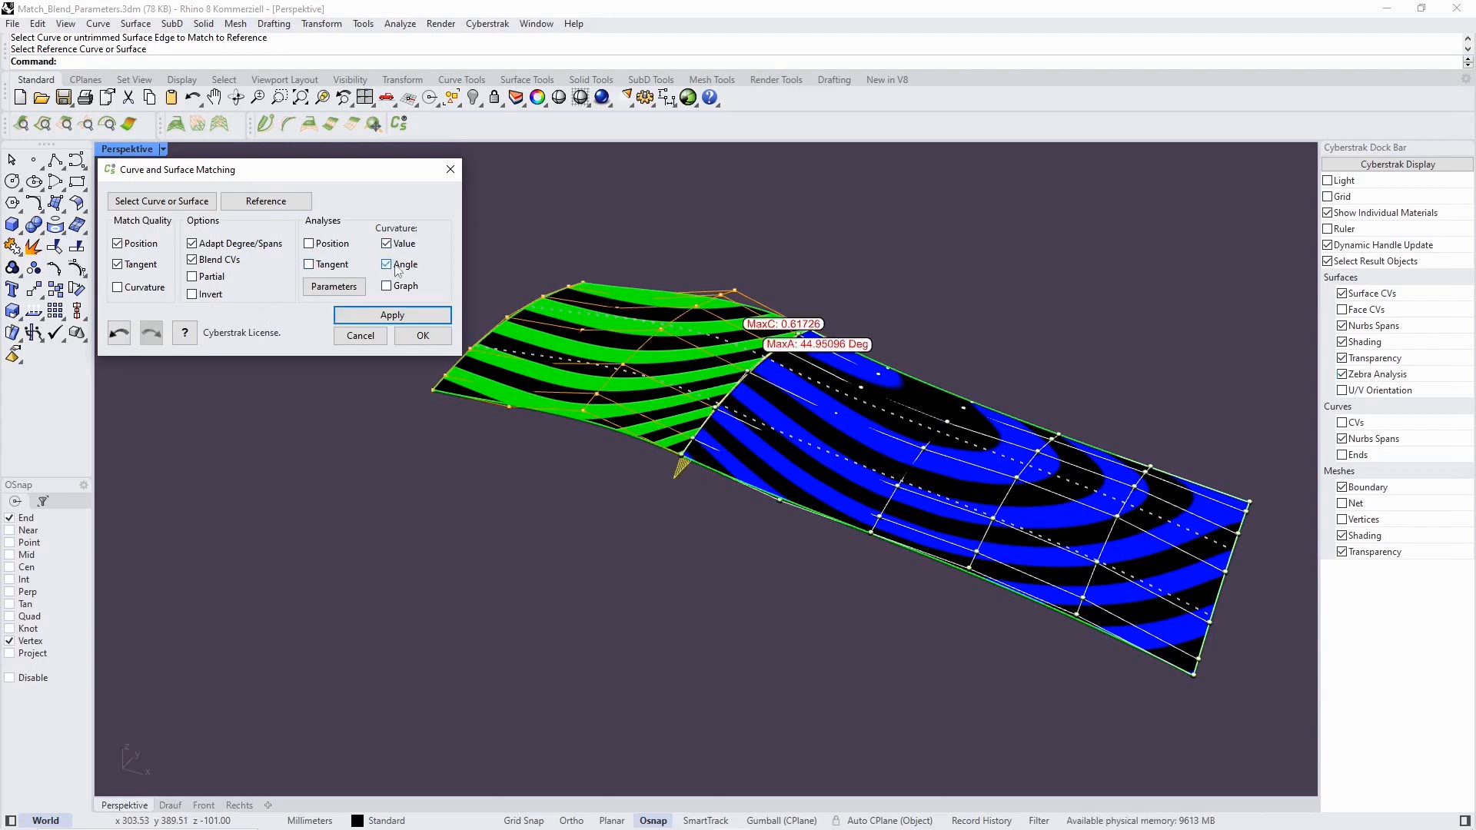
mouse_move(780, 508)
right_down()
mouse_move(780, 430)
mouse_move(781, 468)
mouse_move(738, 507)
mouse_move(784, 507)
right_up()
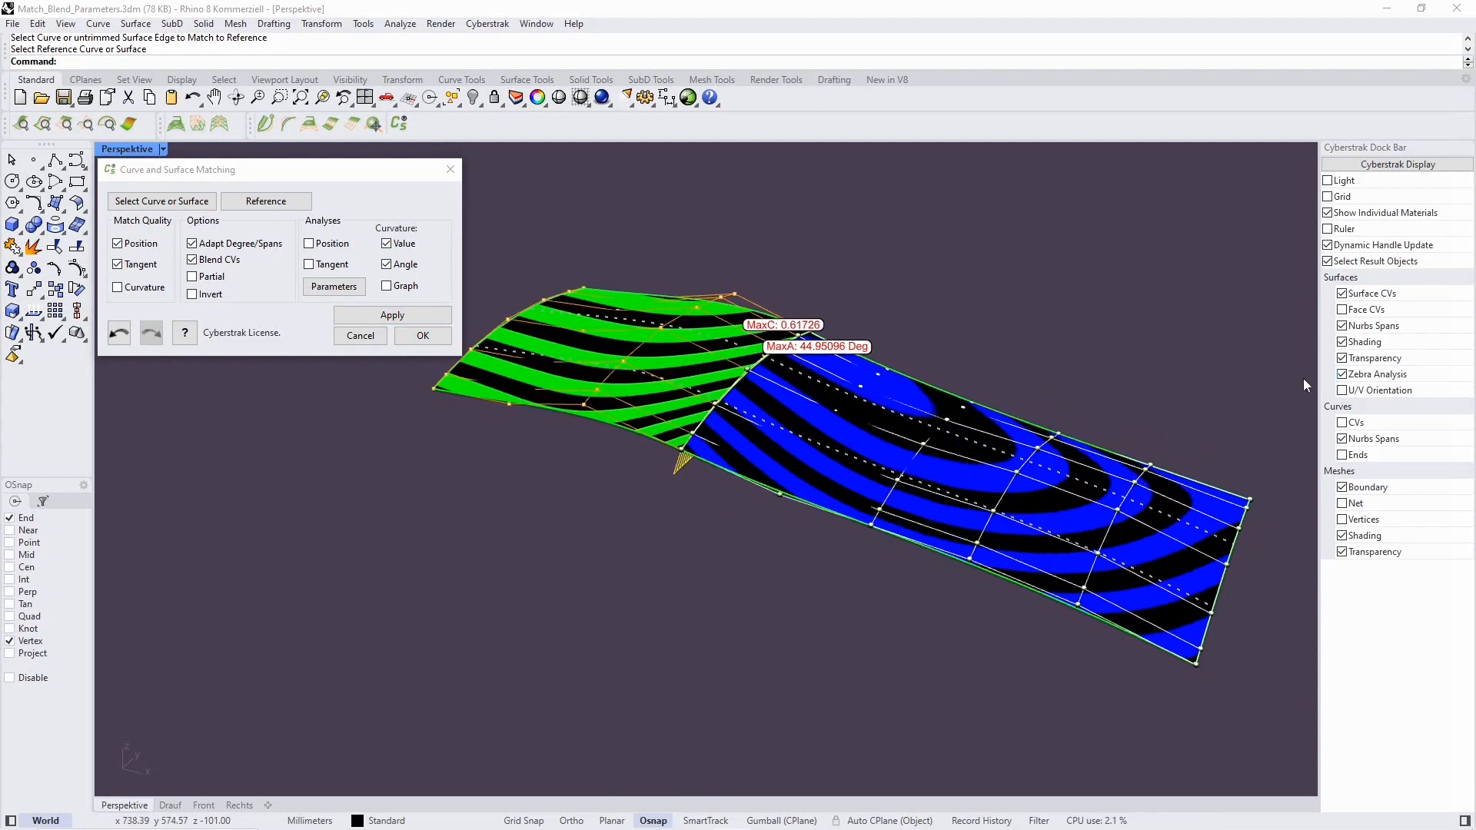
click(1343, 343)
click(1343, 343)
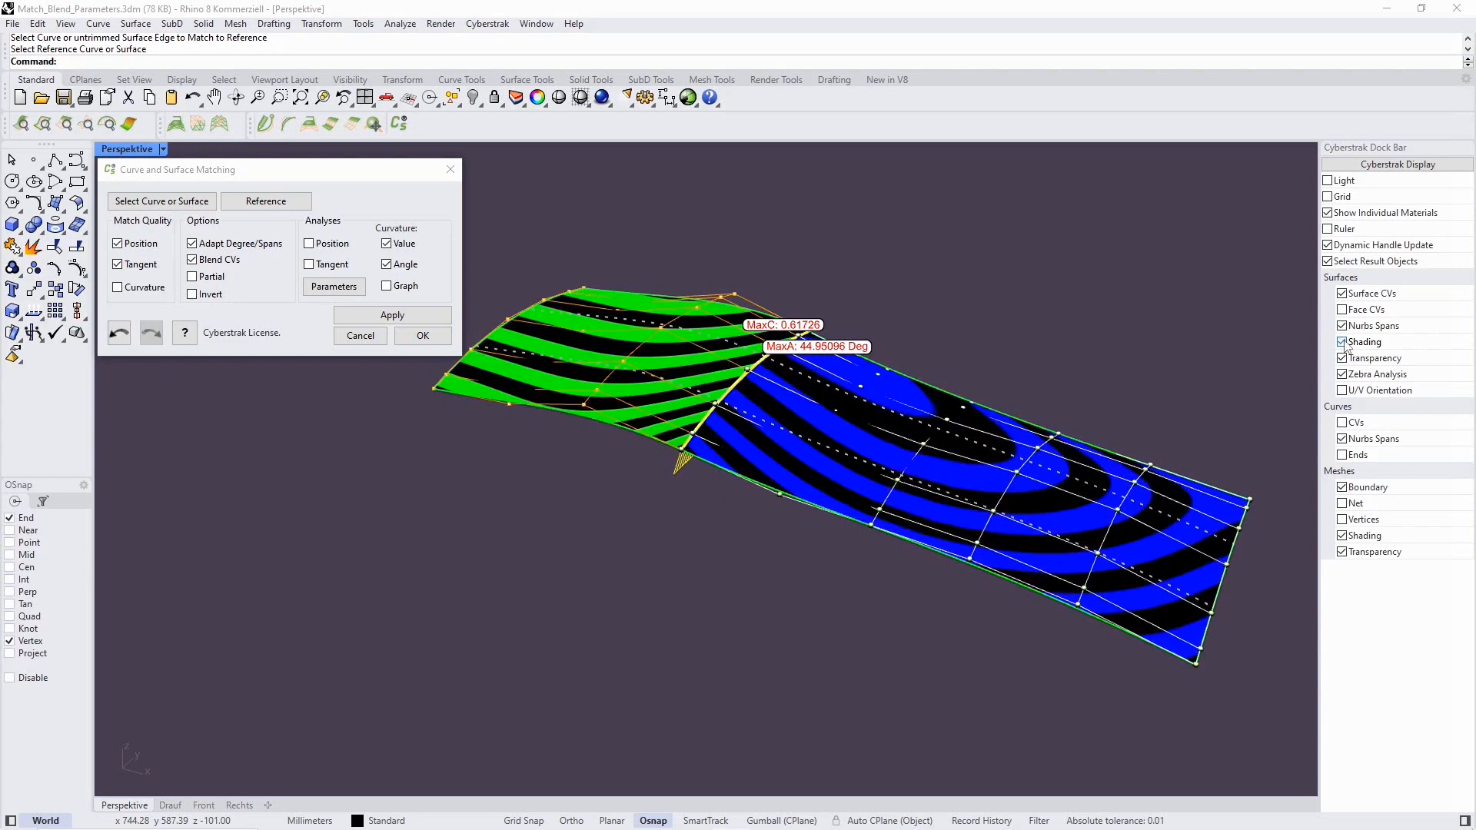
click(131, 289)
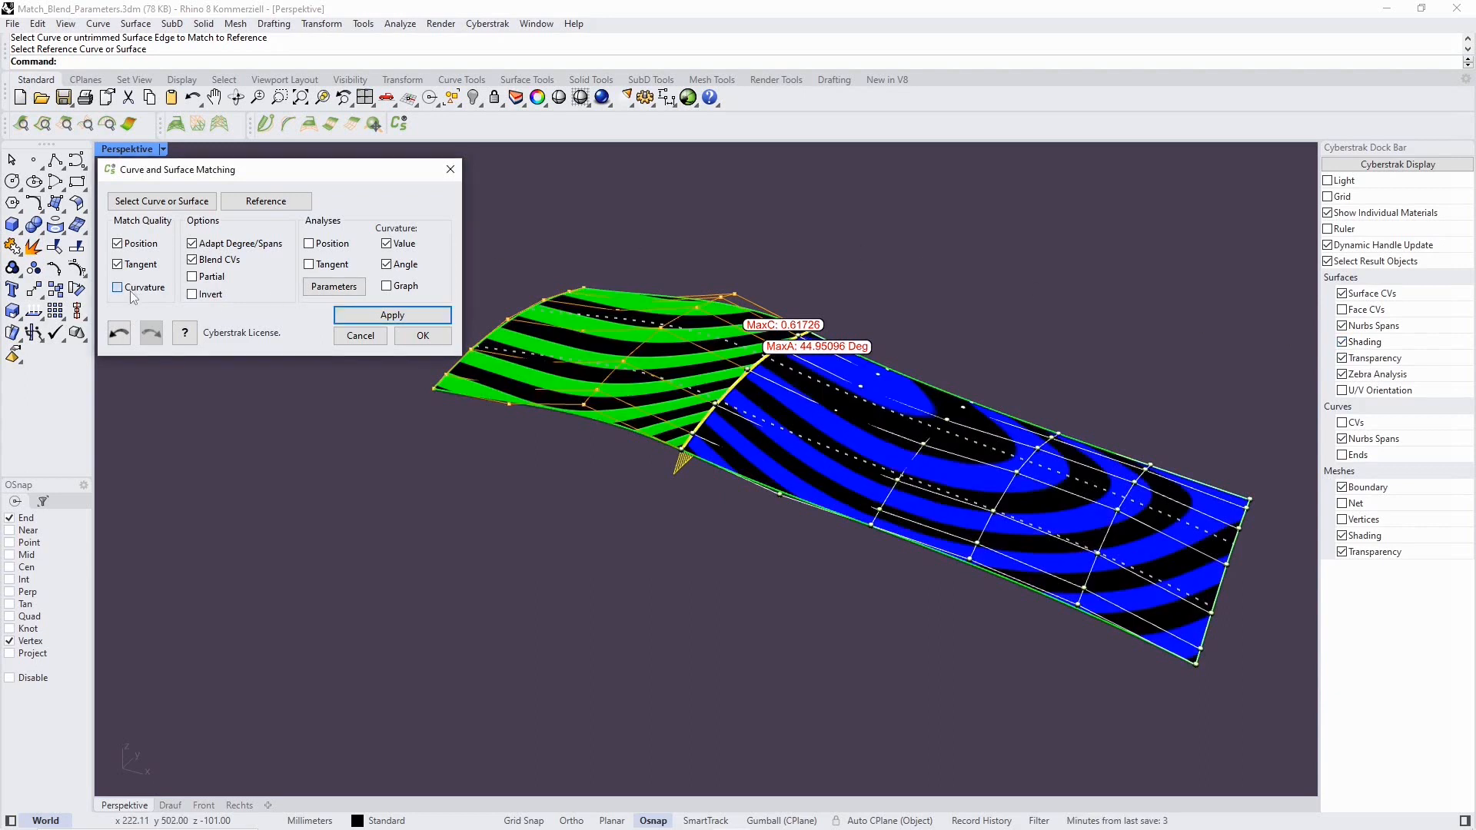
click(393, 316)
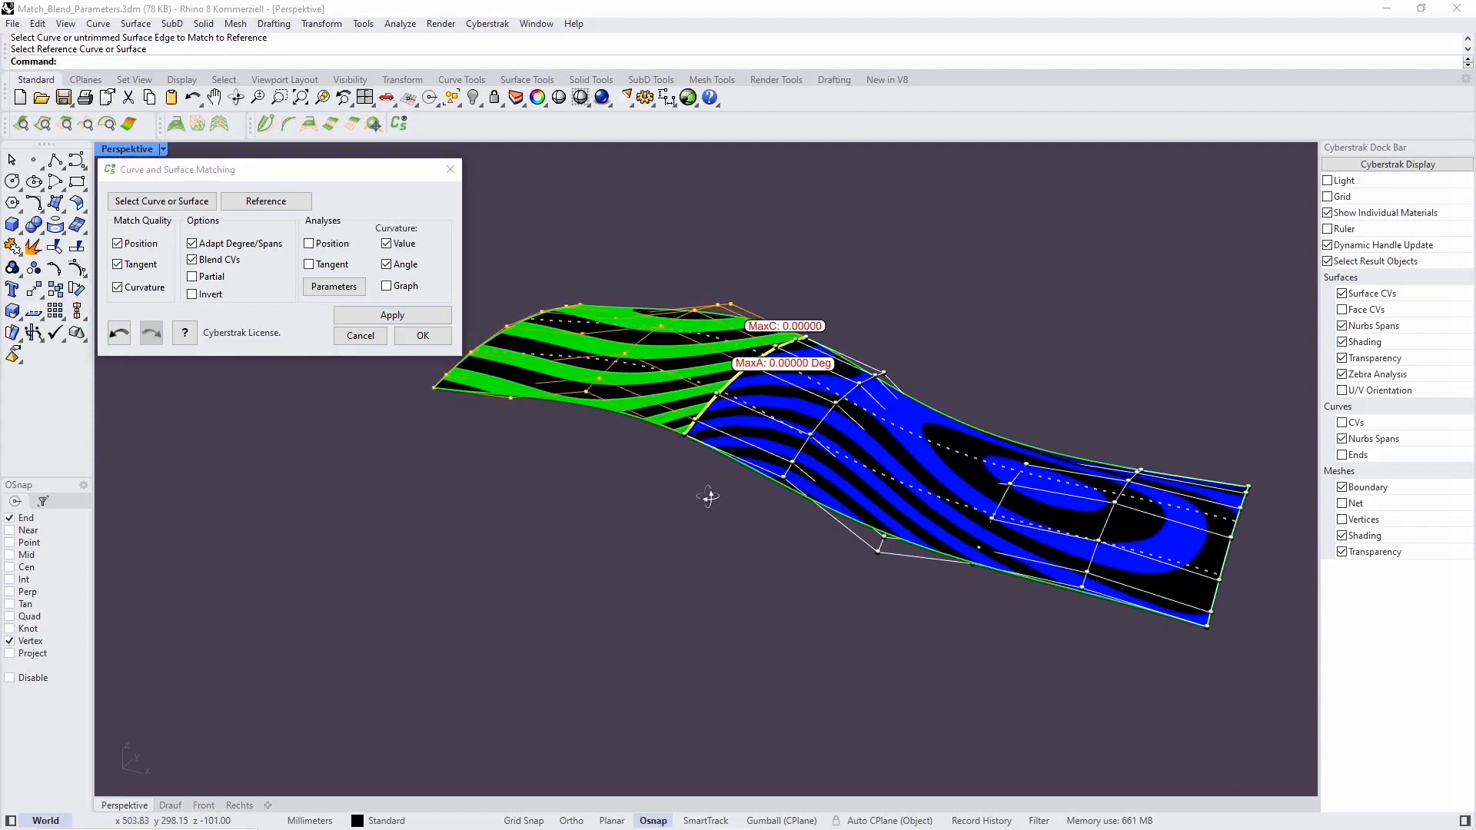
Step: Adjust the second and third control-point rows of the matched surface by moving their tangent and curvature handles slightly away from the edge
scroll(749, 431, up, 5)
shift+right_drag(767, 415, 703, 508)
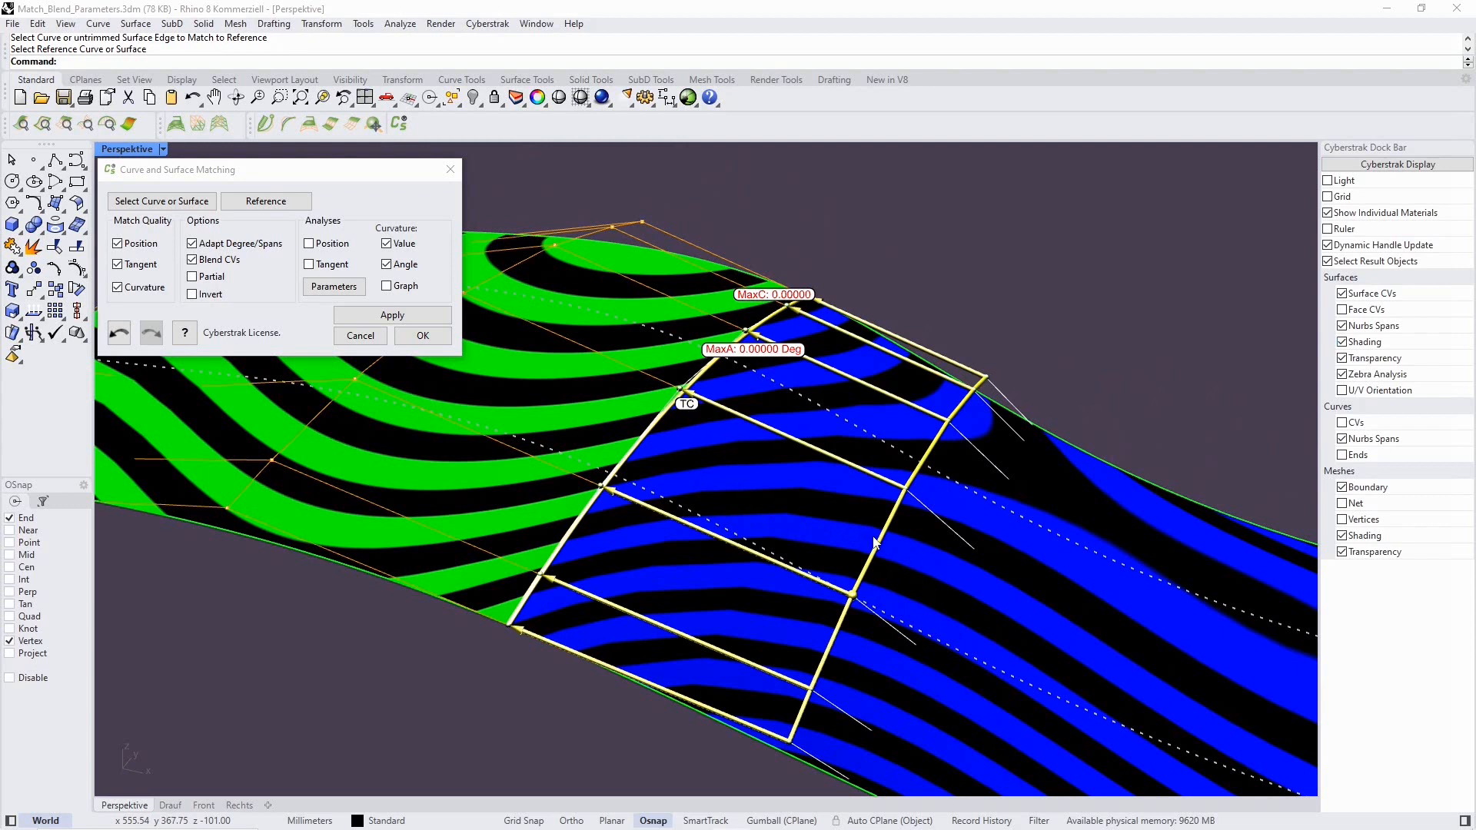
mouse_move(876, 542)
mouse_down()
mouse_move(838, 534)
mouse_move(882, 543)
mouse_up()
shift+right_drag(950, 570, 897, 439)
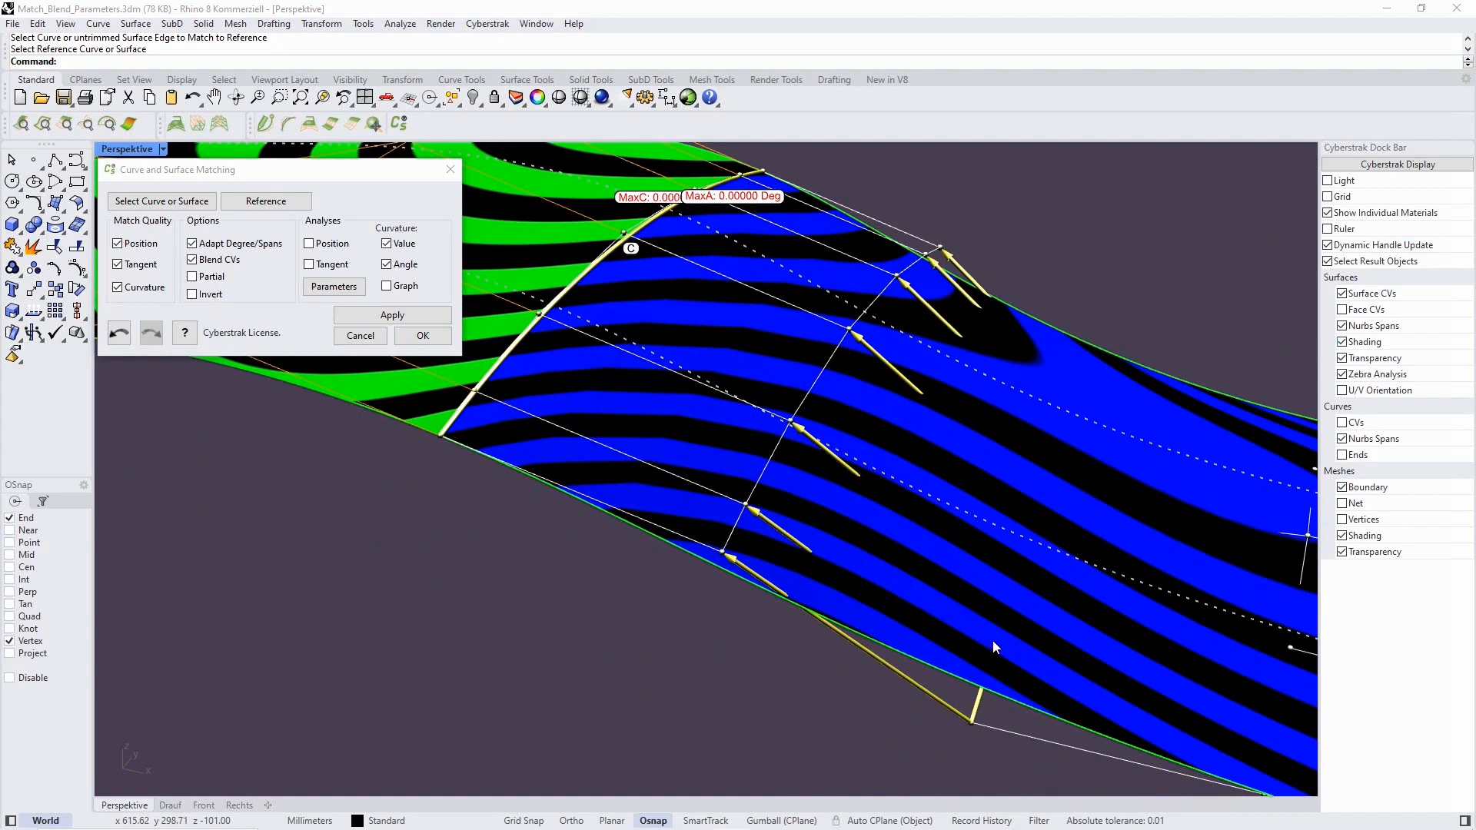
drag(996, 649, 1040, 602)
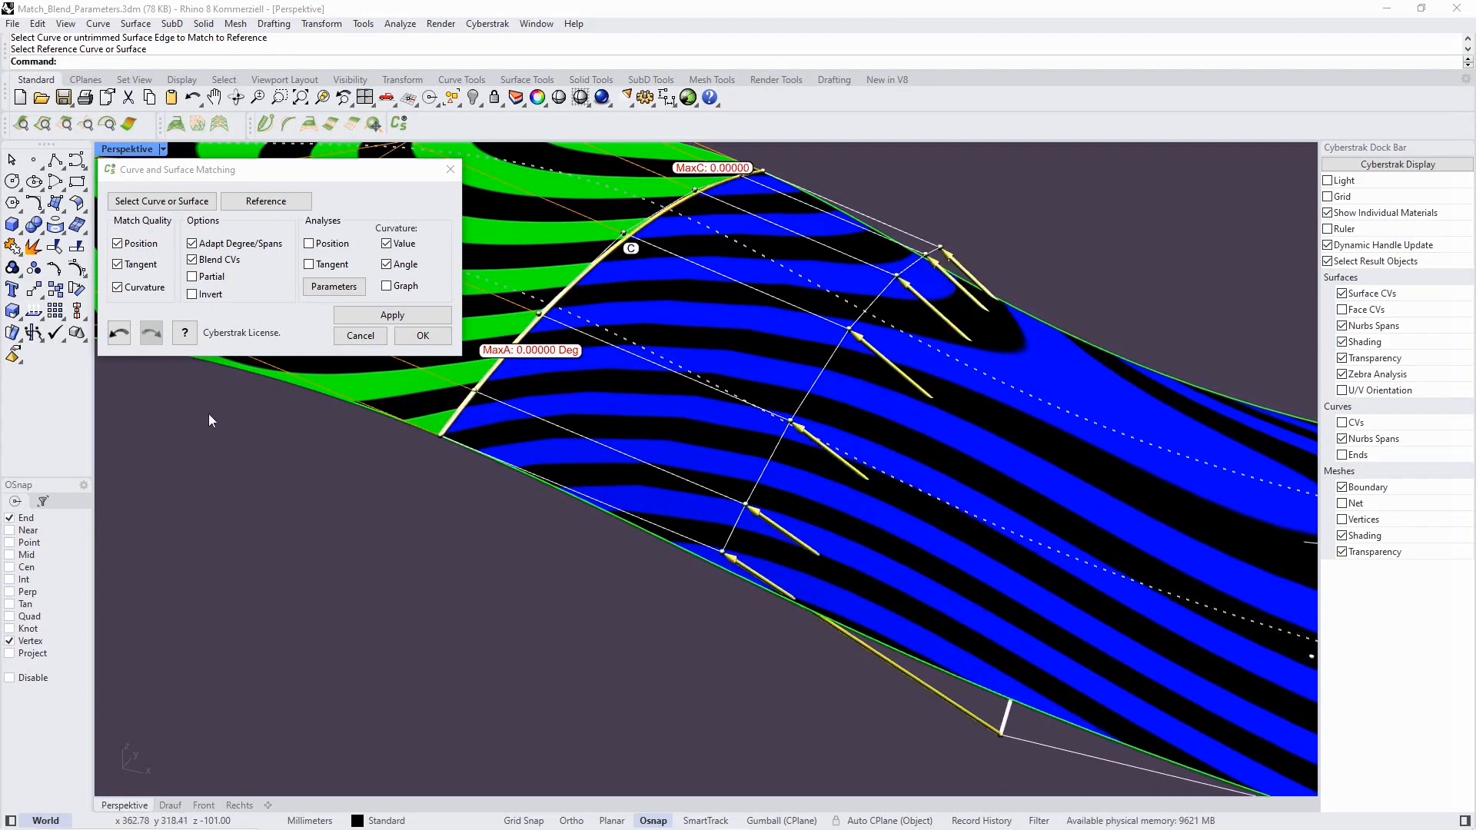
Step: Open the help page on Match Curve or Surface, read through its option descriptions and examples, and close it
click(184, 333)
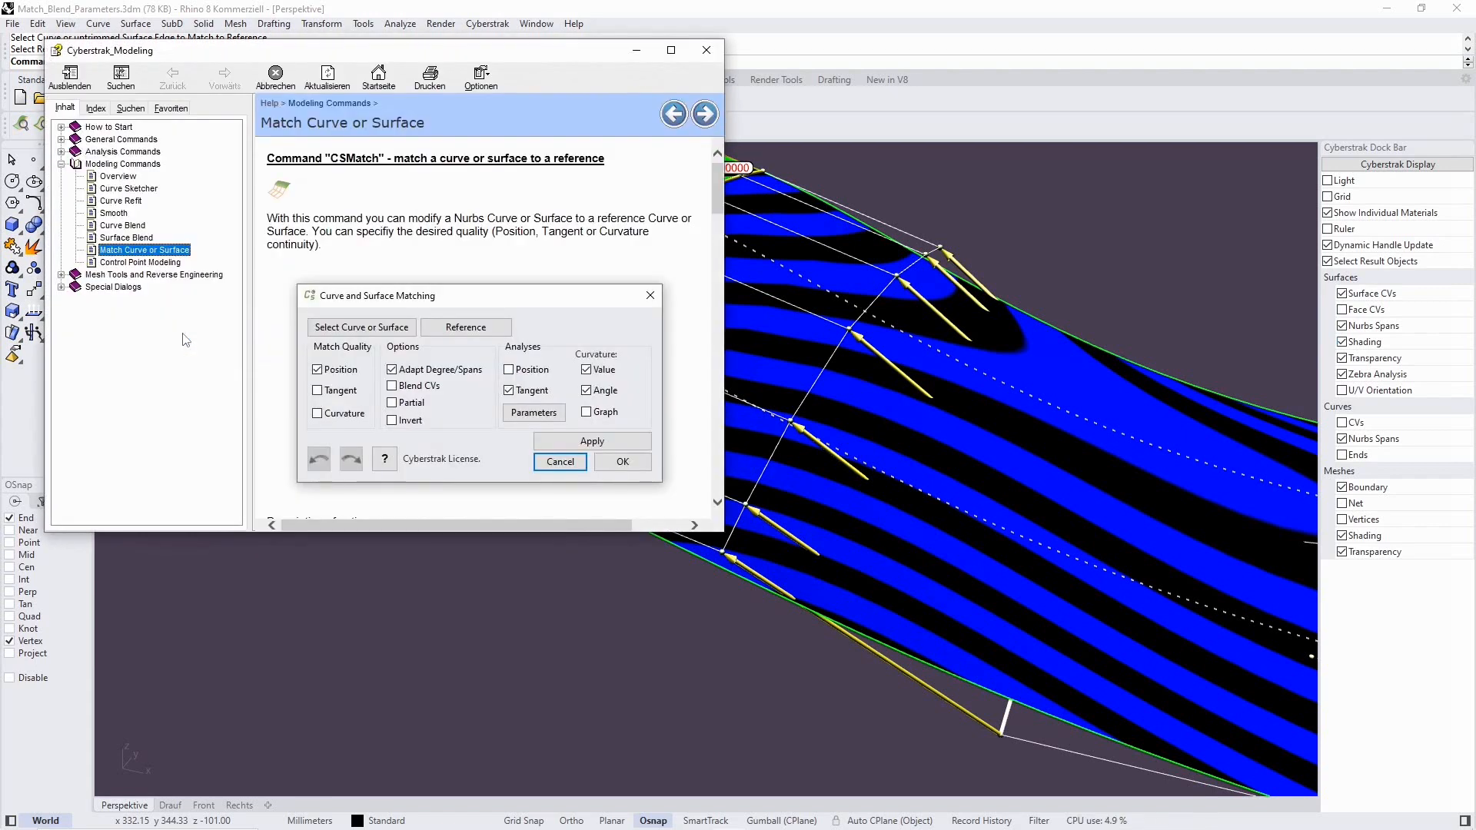
drag(723, 533, 967, 736)
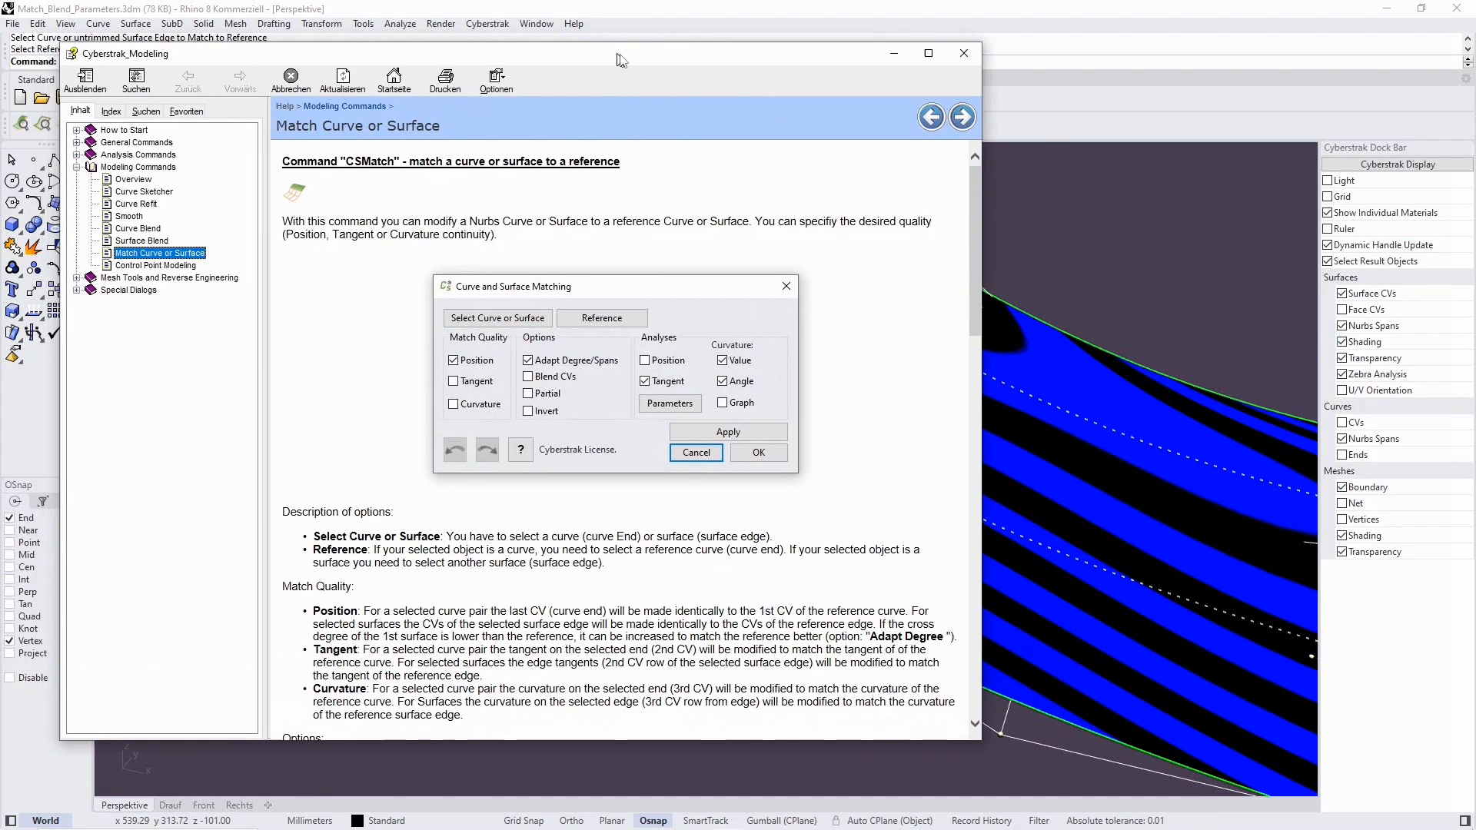
drag(615, 62, 756, 60)
scroll(775, 305, down, 15)
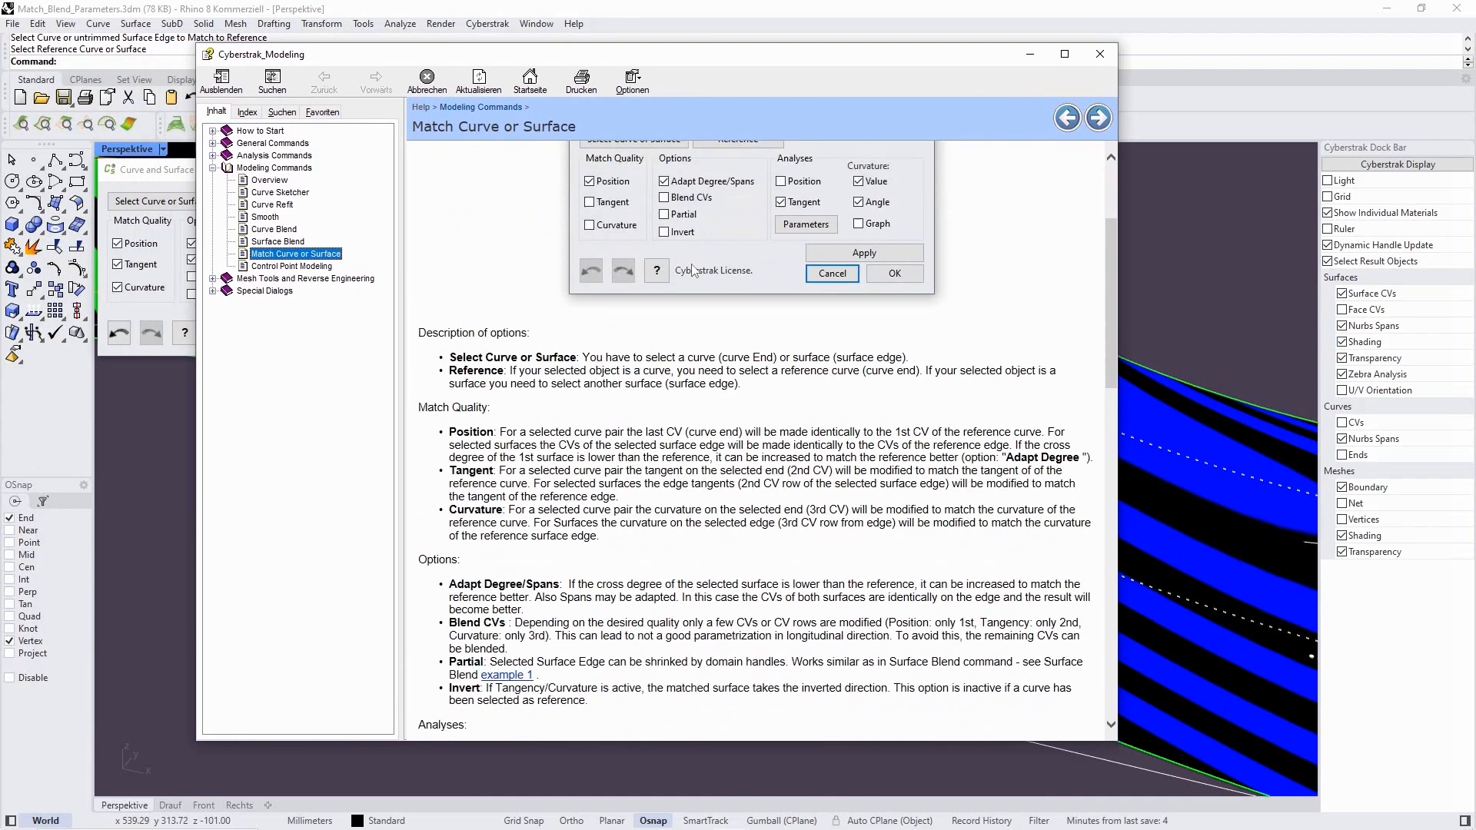
scroll(777, 303, down, 10)
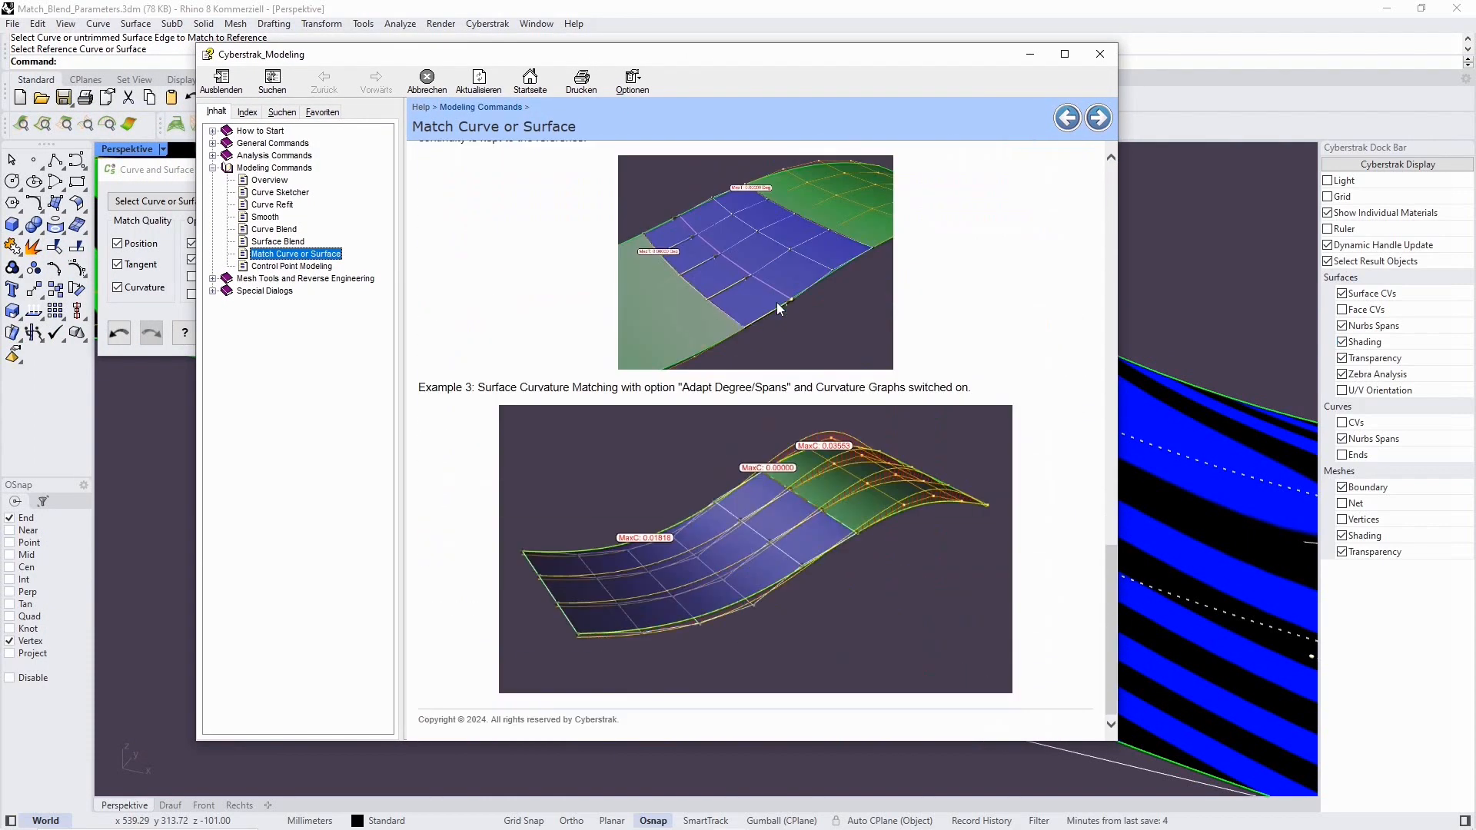
scroll(777, 302, up, 10)
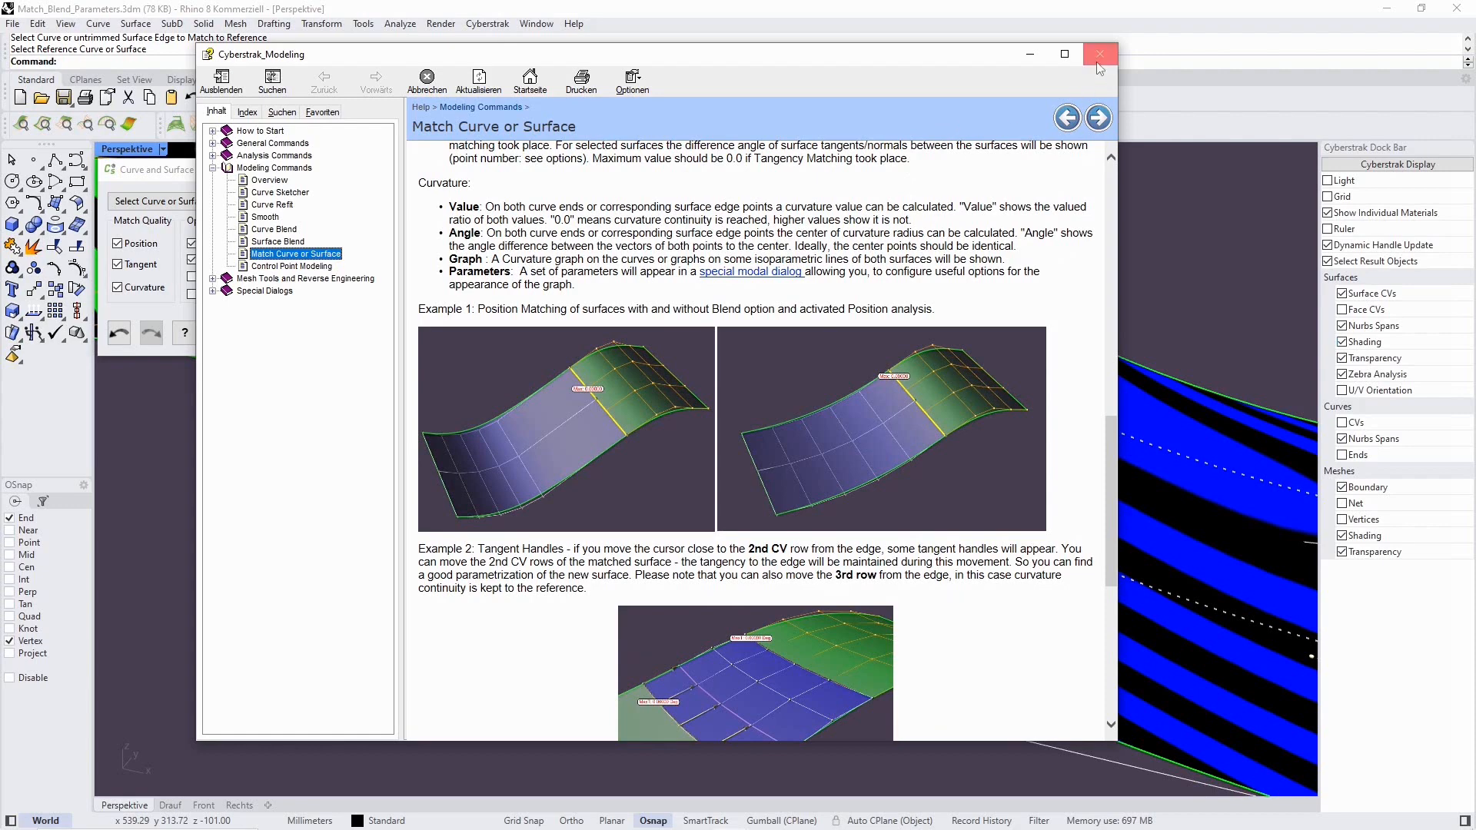
click(1100, 53)
Step: Create a surface blend between the facing edges of the two separate surfaces
scroll(1076, 265, up, 5)
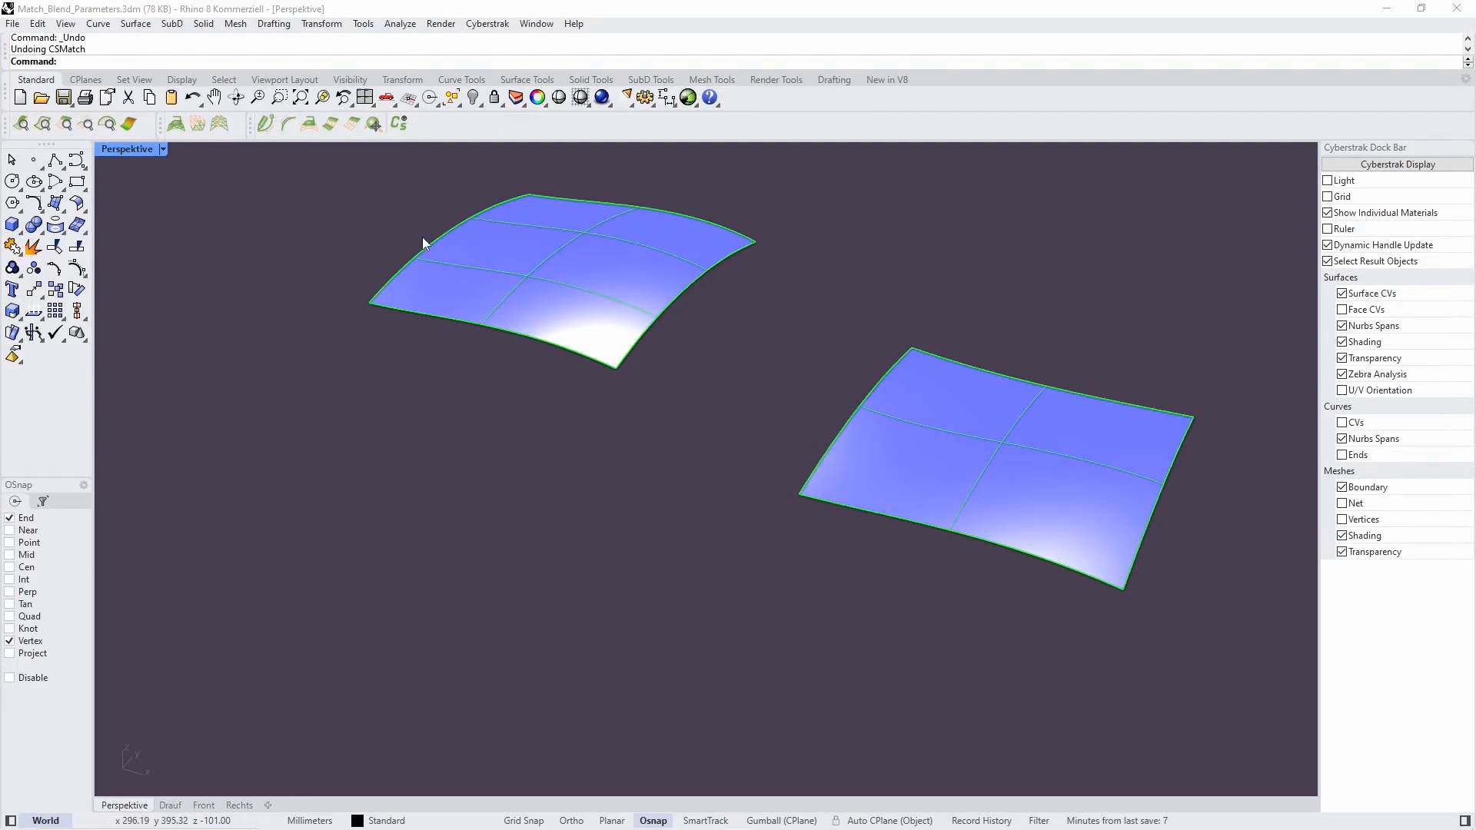
click(330, 129)
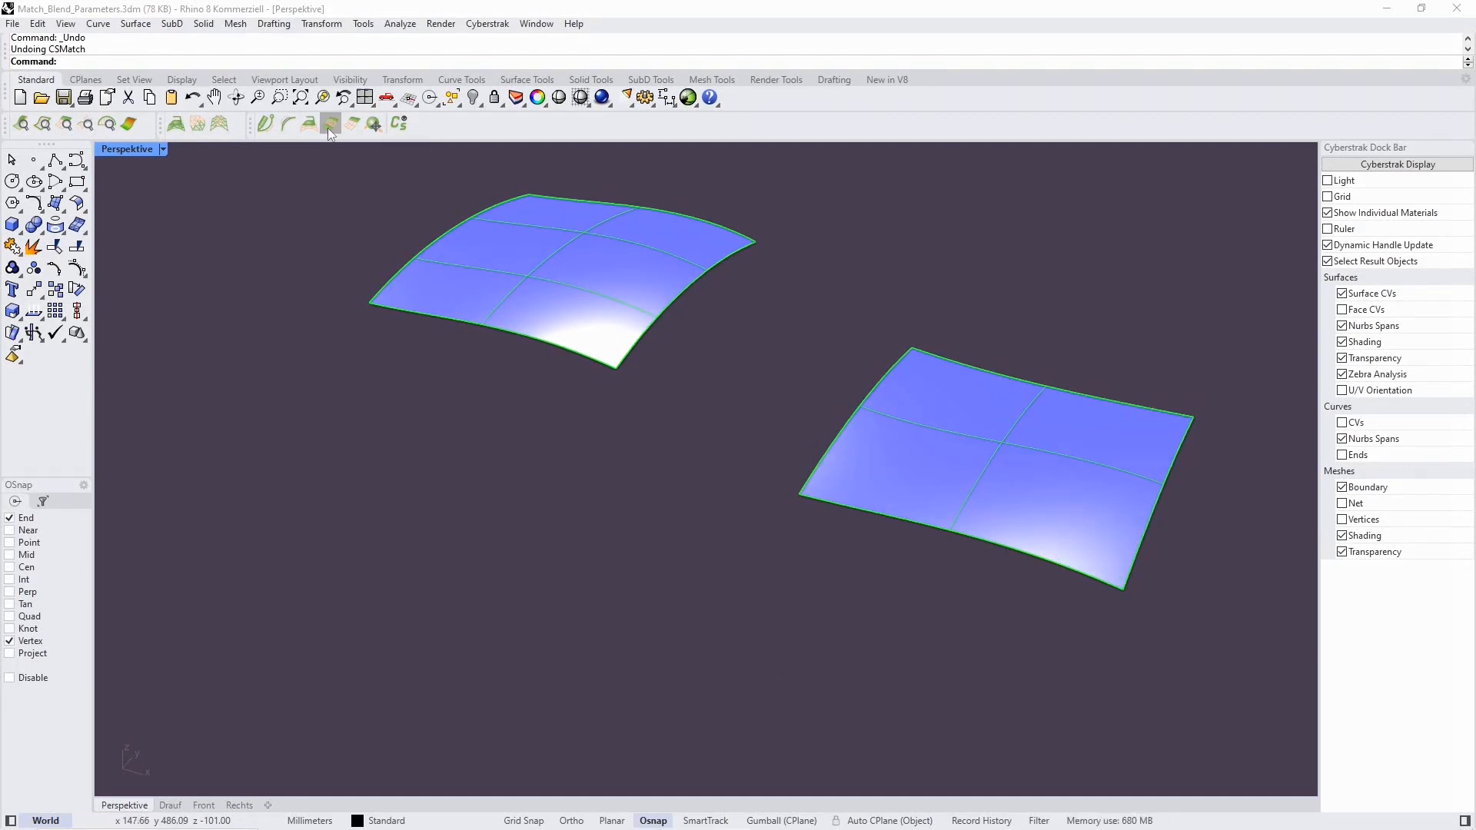
click(678, 302)
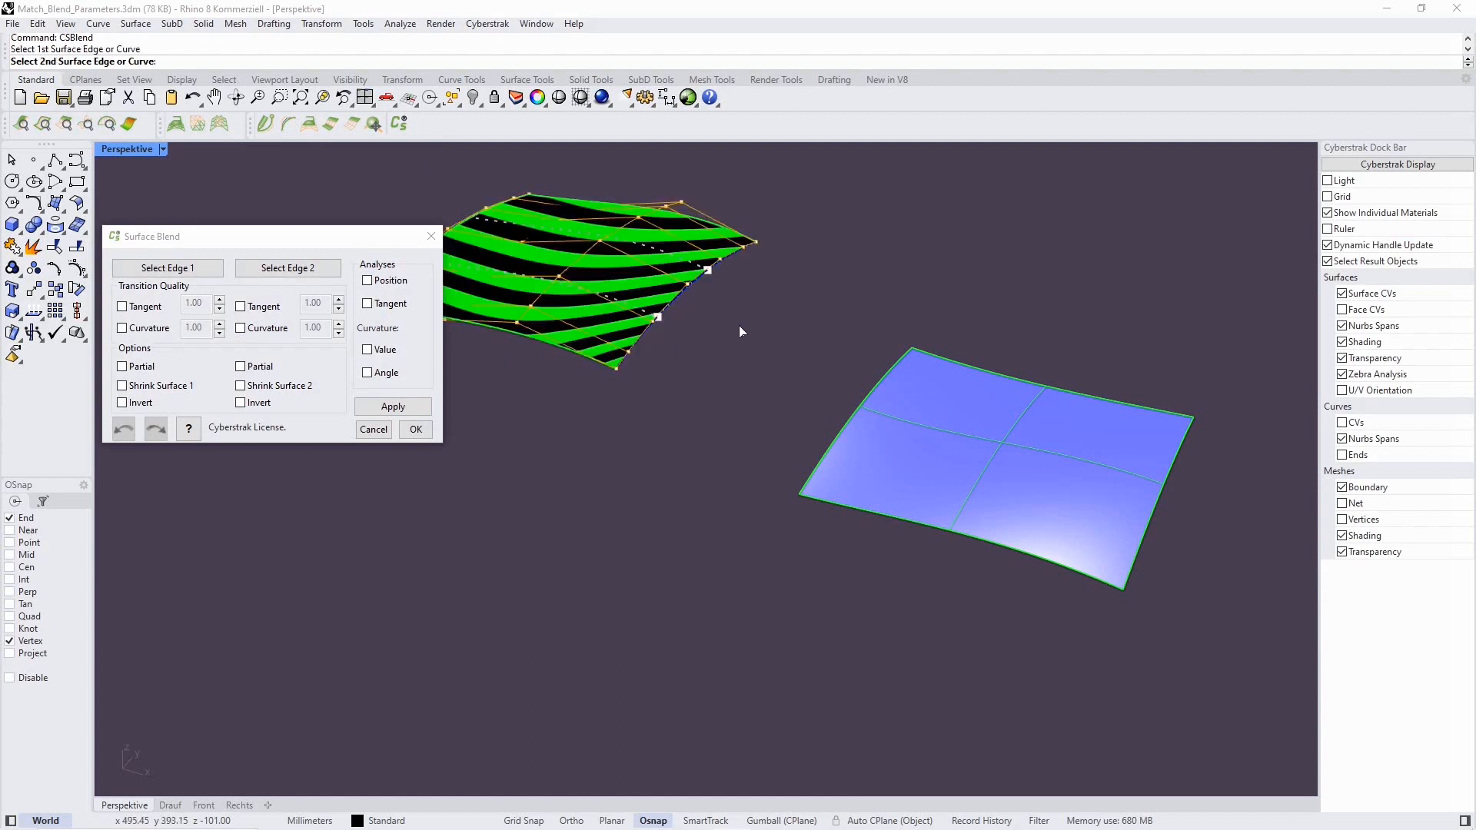
click(867, 396)
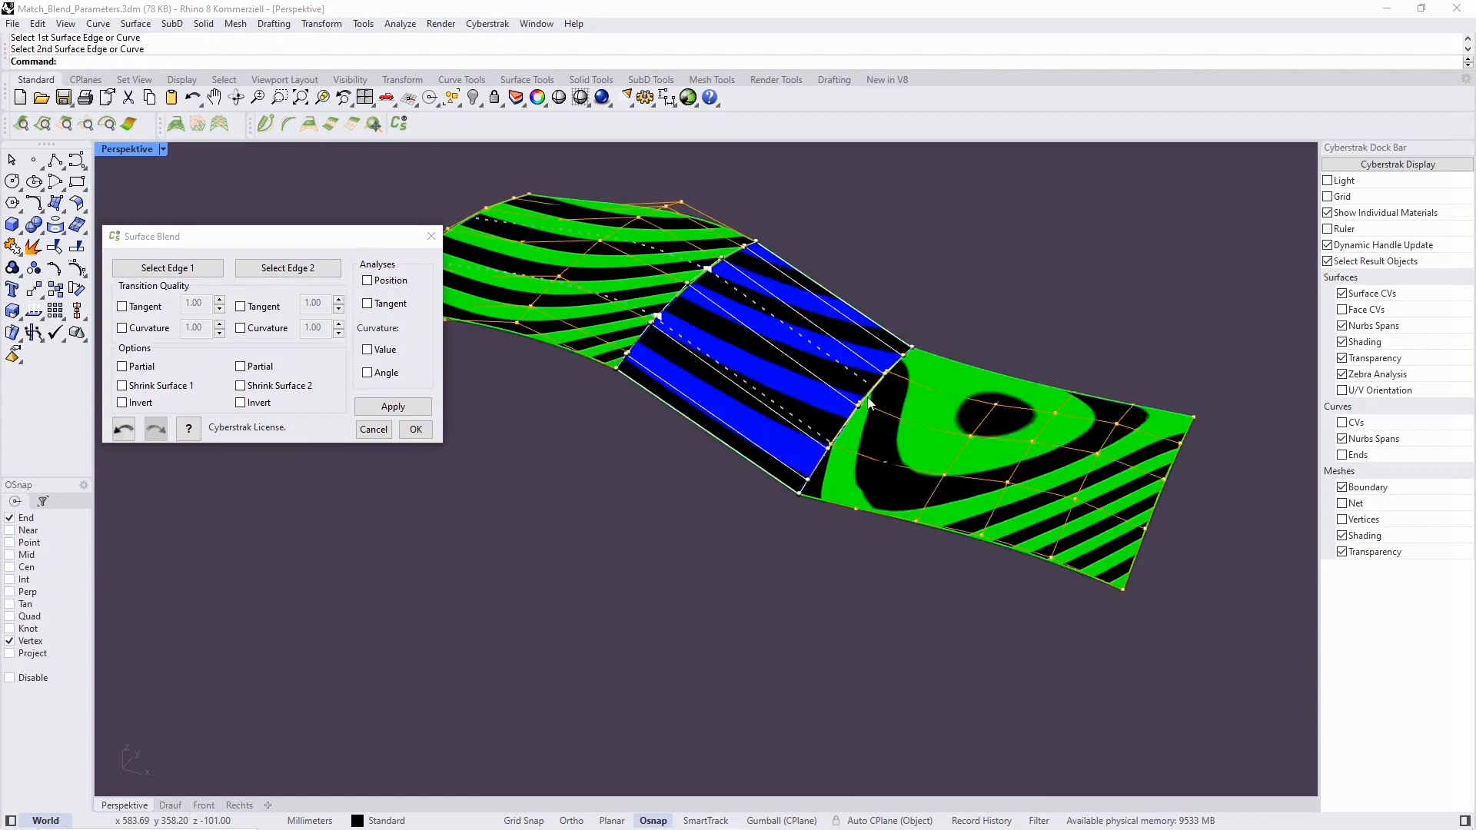
shift+right_drag(675, 551, 711, 615)
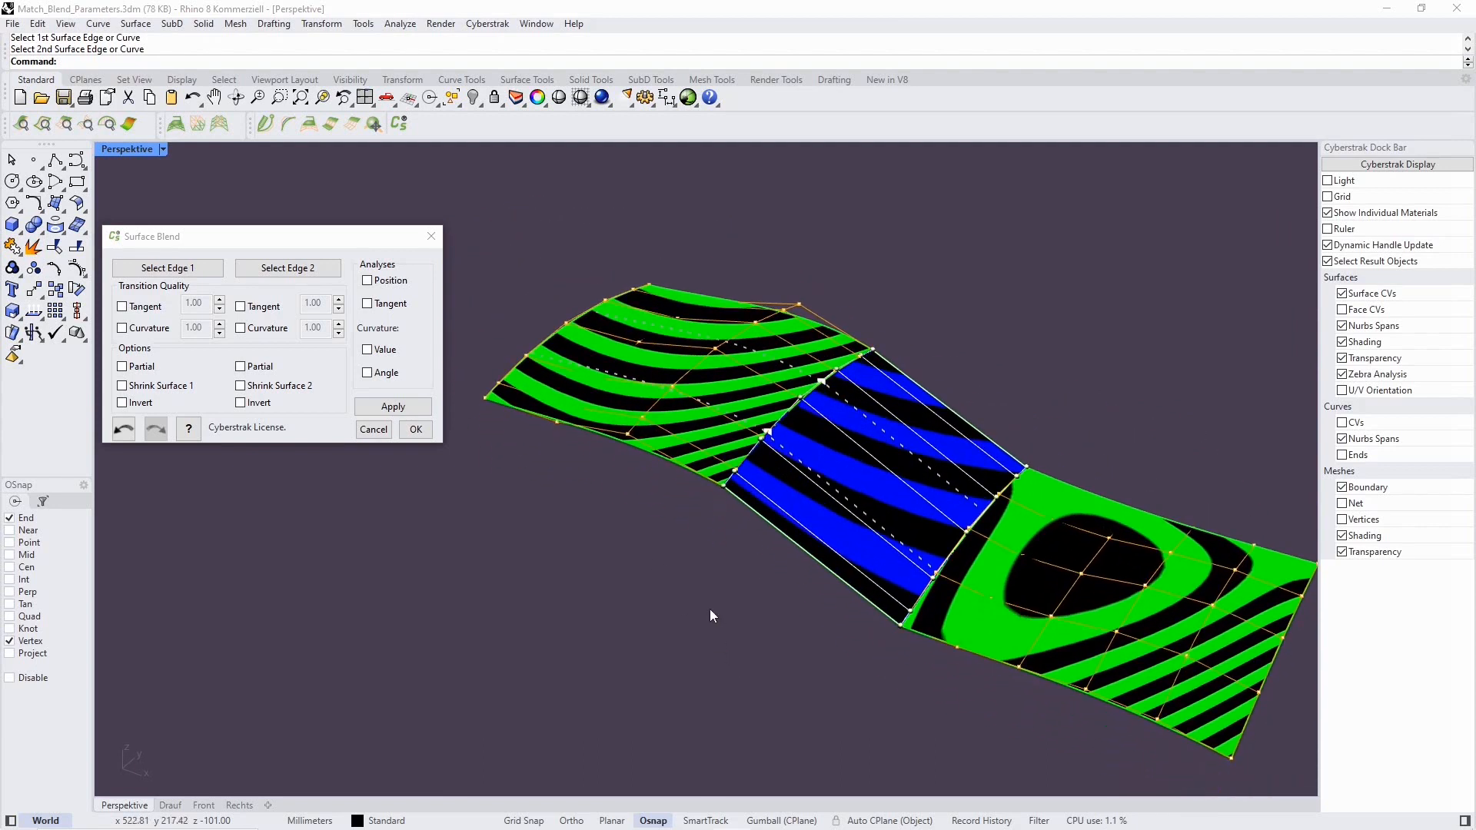
Step: Enable Tangent and Curvature transition quality at both edges of the surface blend
click(126, 306)
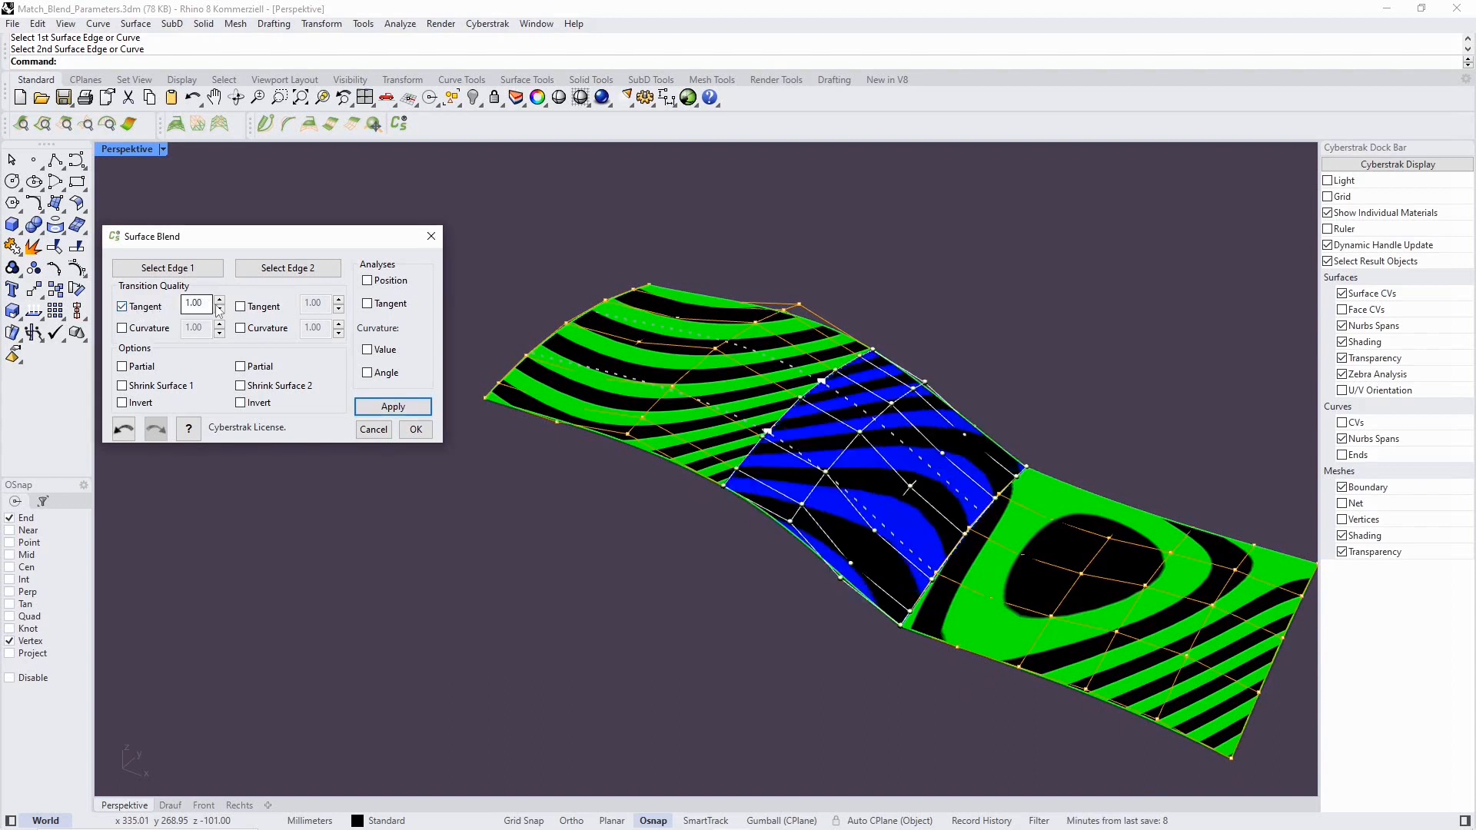
click(241, 306)
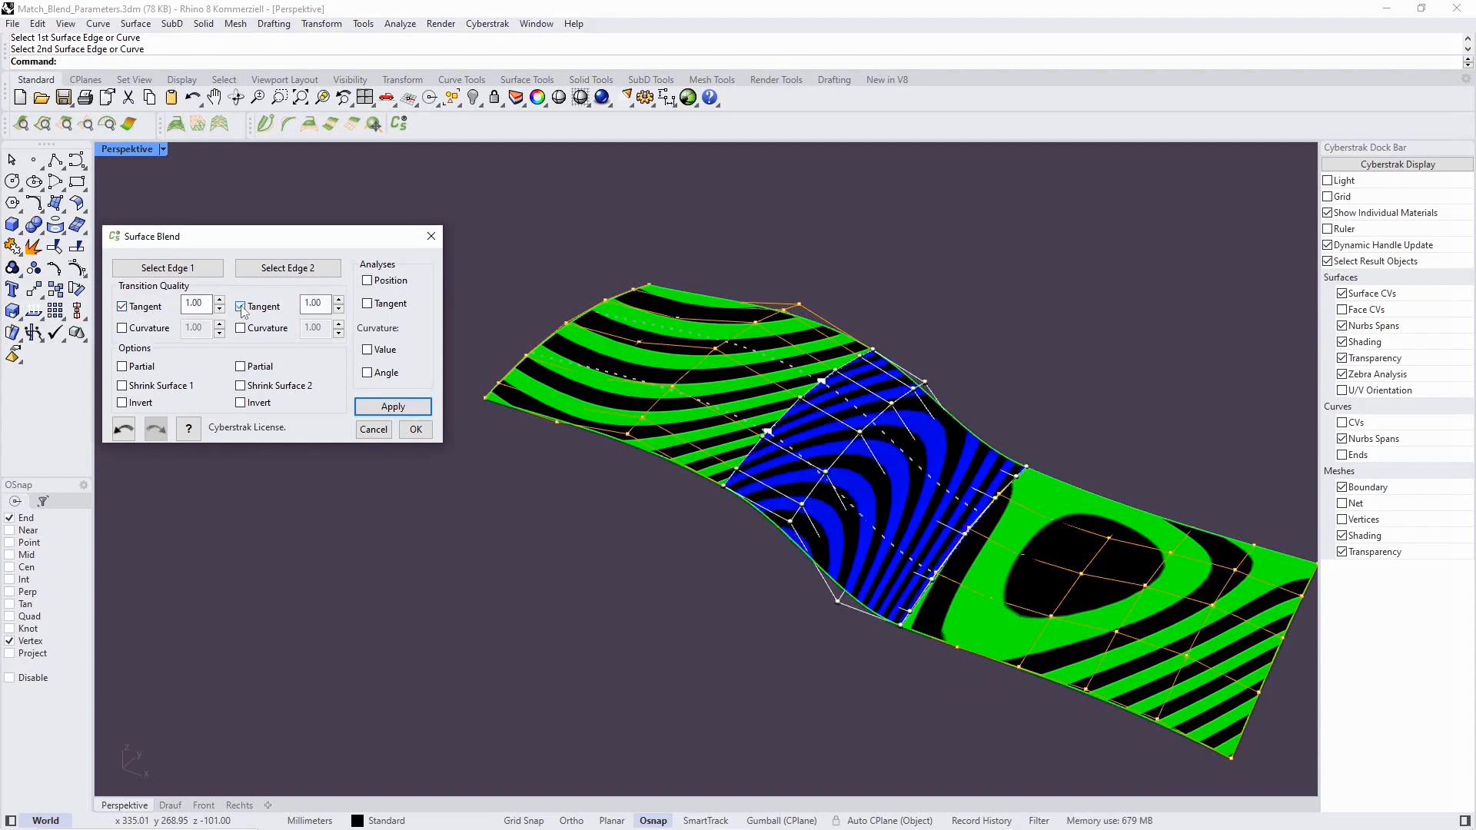
click(122, 329)
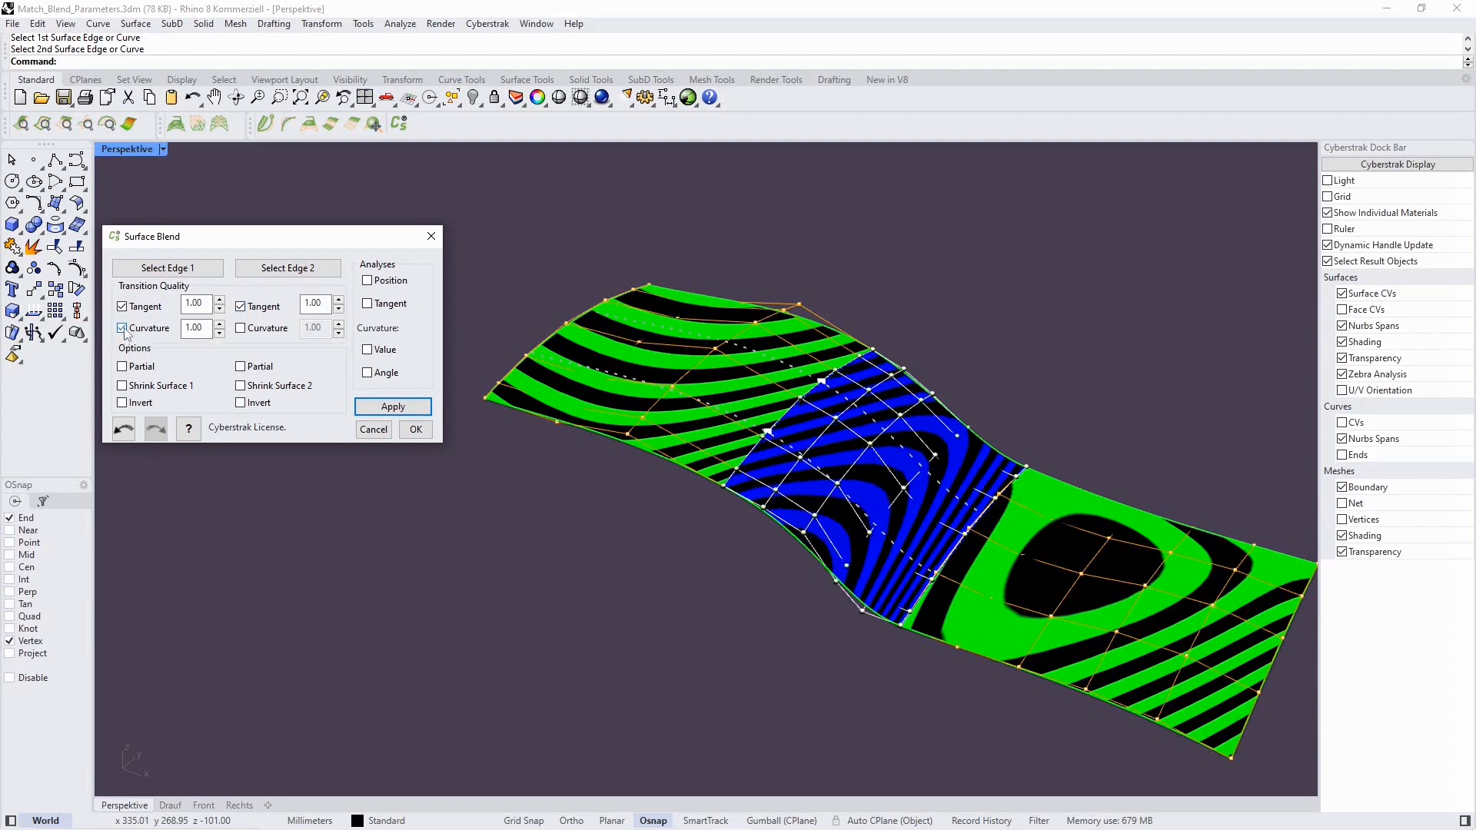
mouse_move(635, 574)
right_down()
mouse_move(662, 533)
mouse_move(632, 560)
right_up()
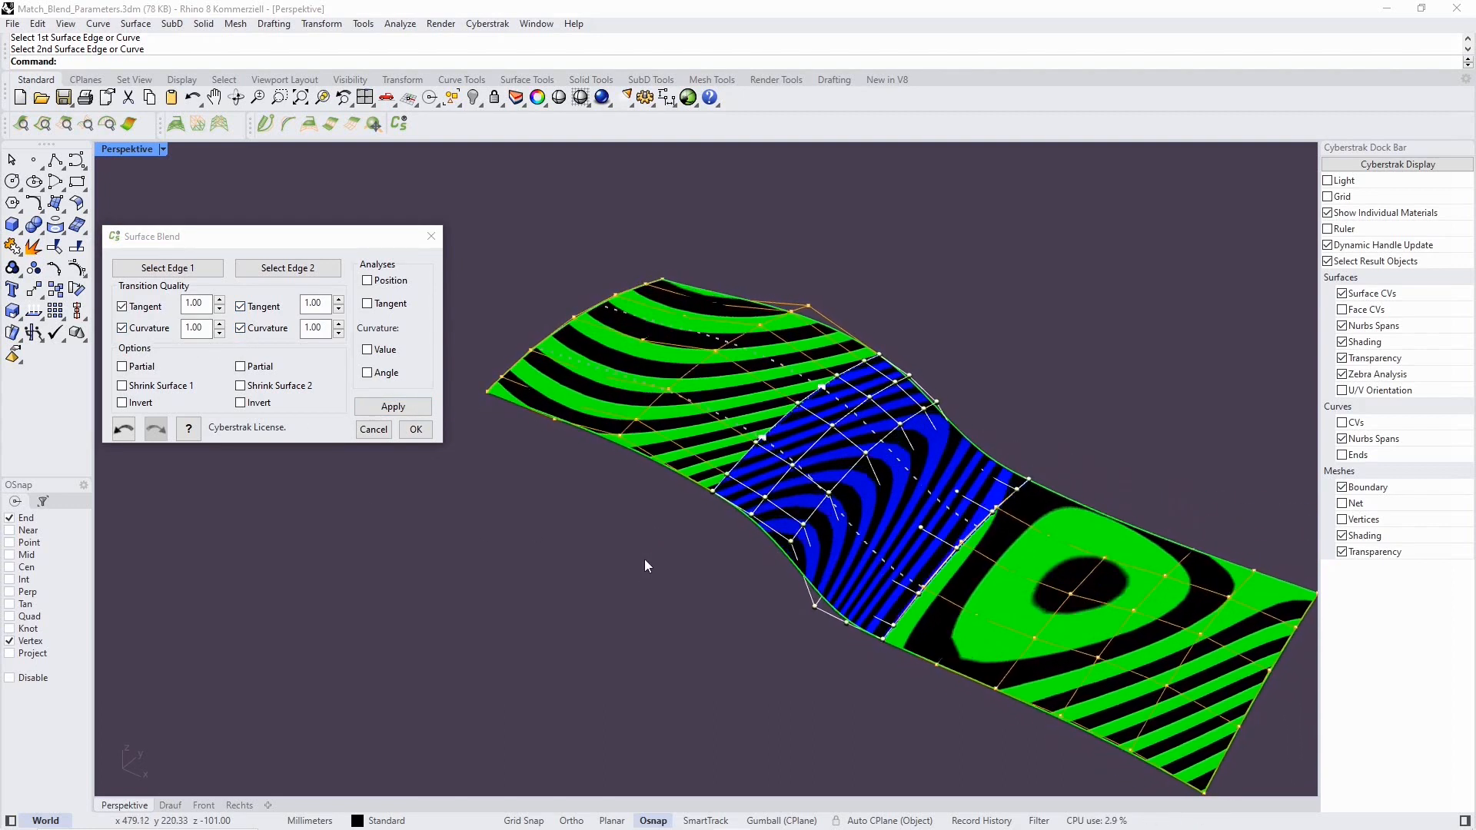
Step: Turn off the zebra display and enable the curvature Value and Angle analyses for the blend
click(1342, 375)
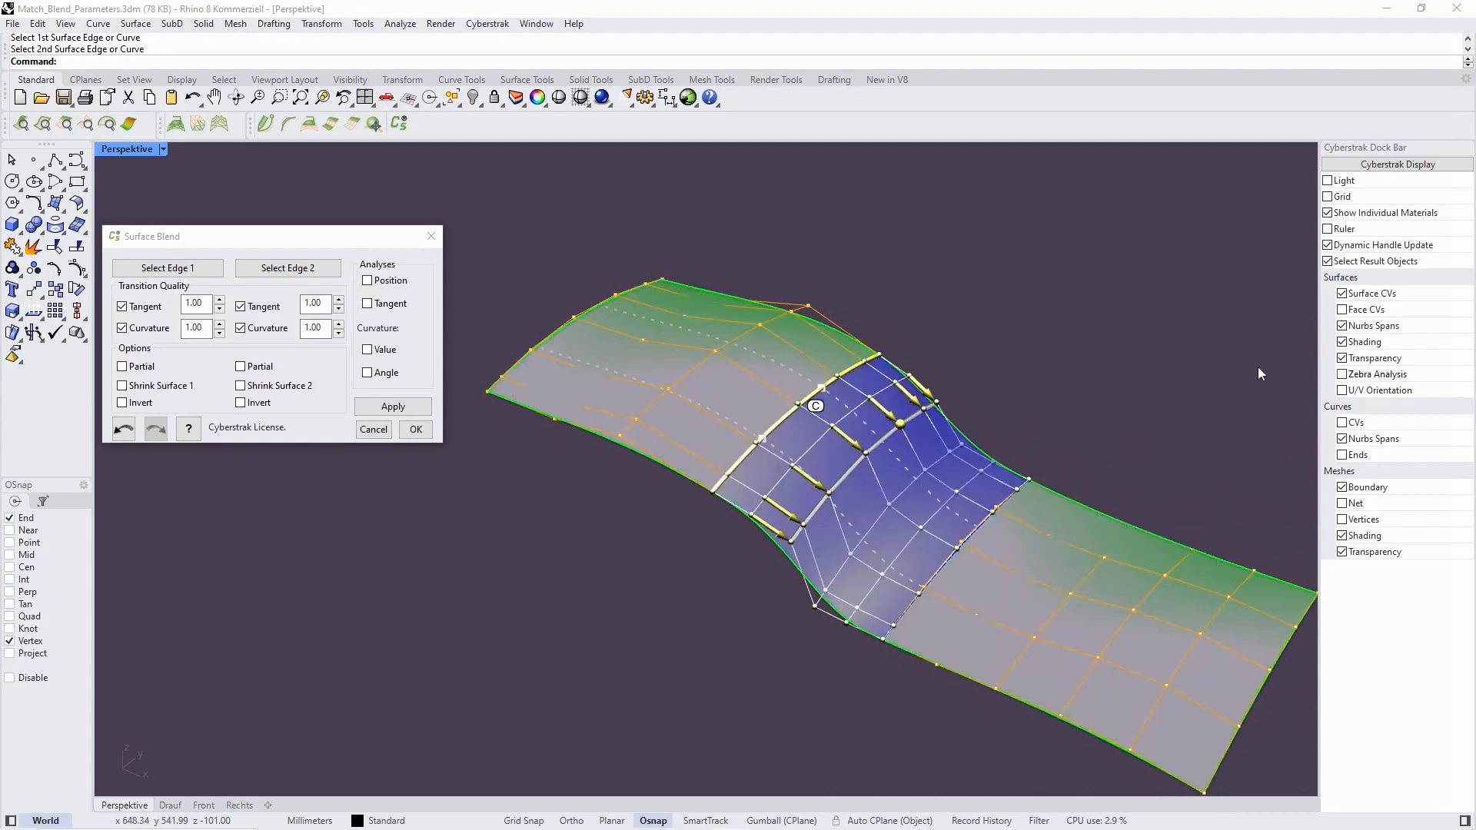
shift+right_drag(1076, 361, 1015, 266)
click(376, 349)
click(376, 352)
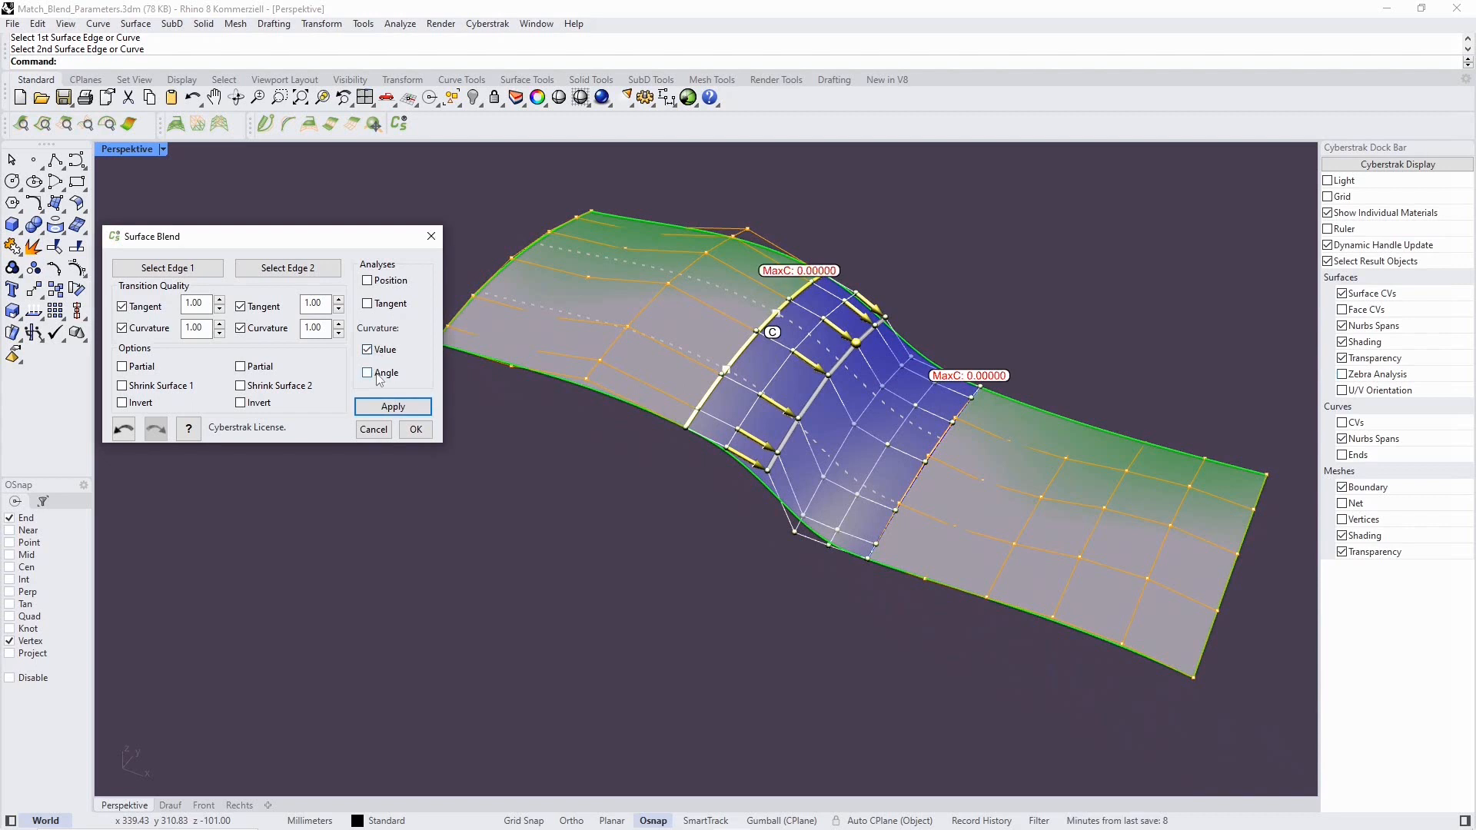
click(375, 375)
Step: Reshape the blend by moving the control-point row handles near both of its edges slightly along the surface
drag(782, 366, 813, 386)
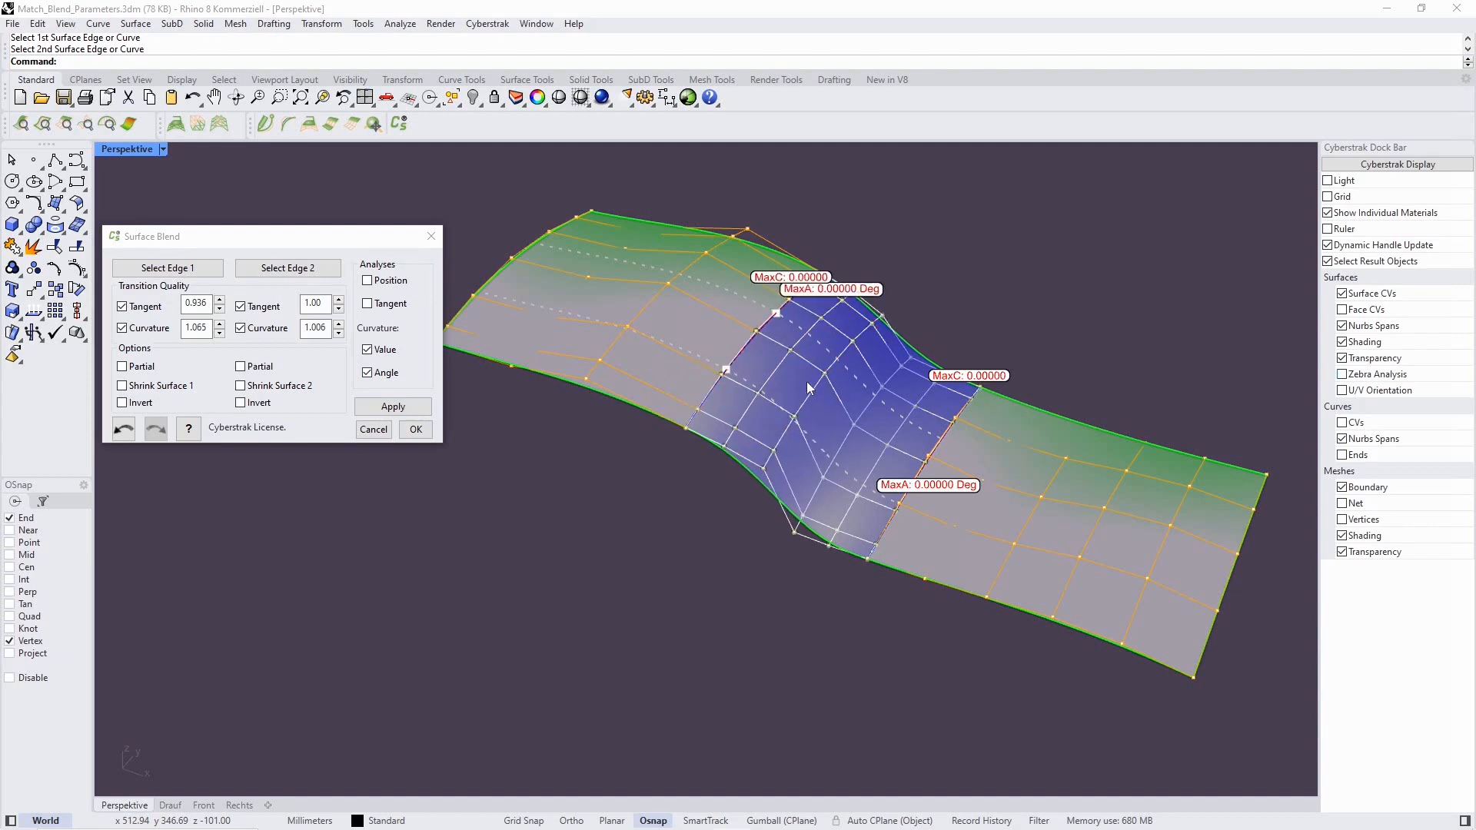
drag(877, 466, 836, 447)
mouse_move(663, 518)
right_down()
mouse_move(649, 487)
mouse_move(676, 517)
right_up()
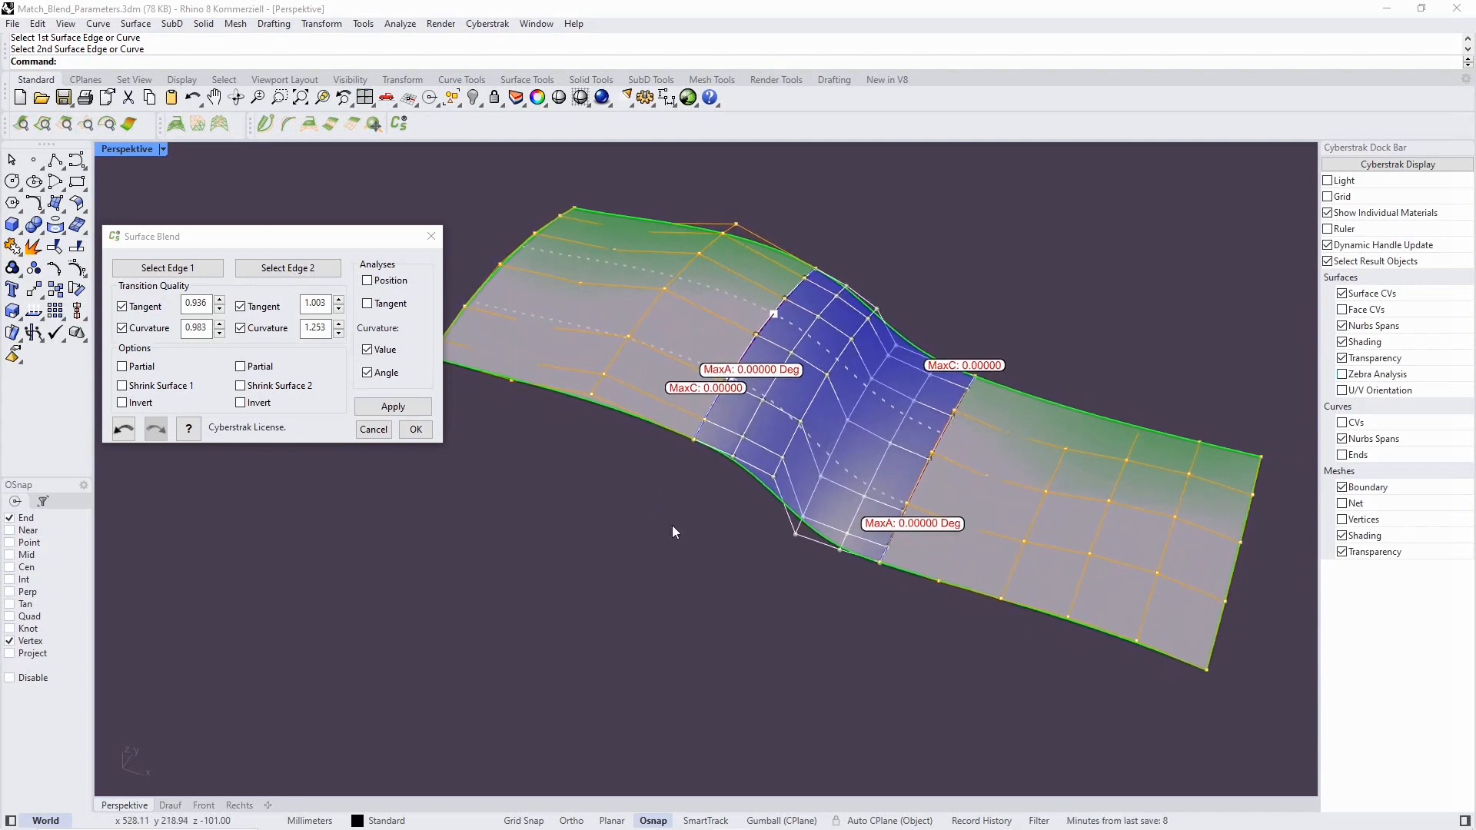
Step: Set the blend's tangent factors to 1.10 at edge 1 and 1.20 at edge 2, and edge 2's curvature factor to 1.00
click(219, 300)
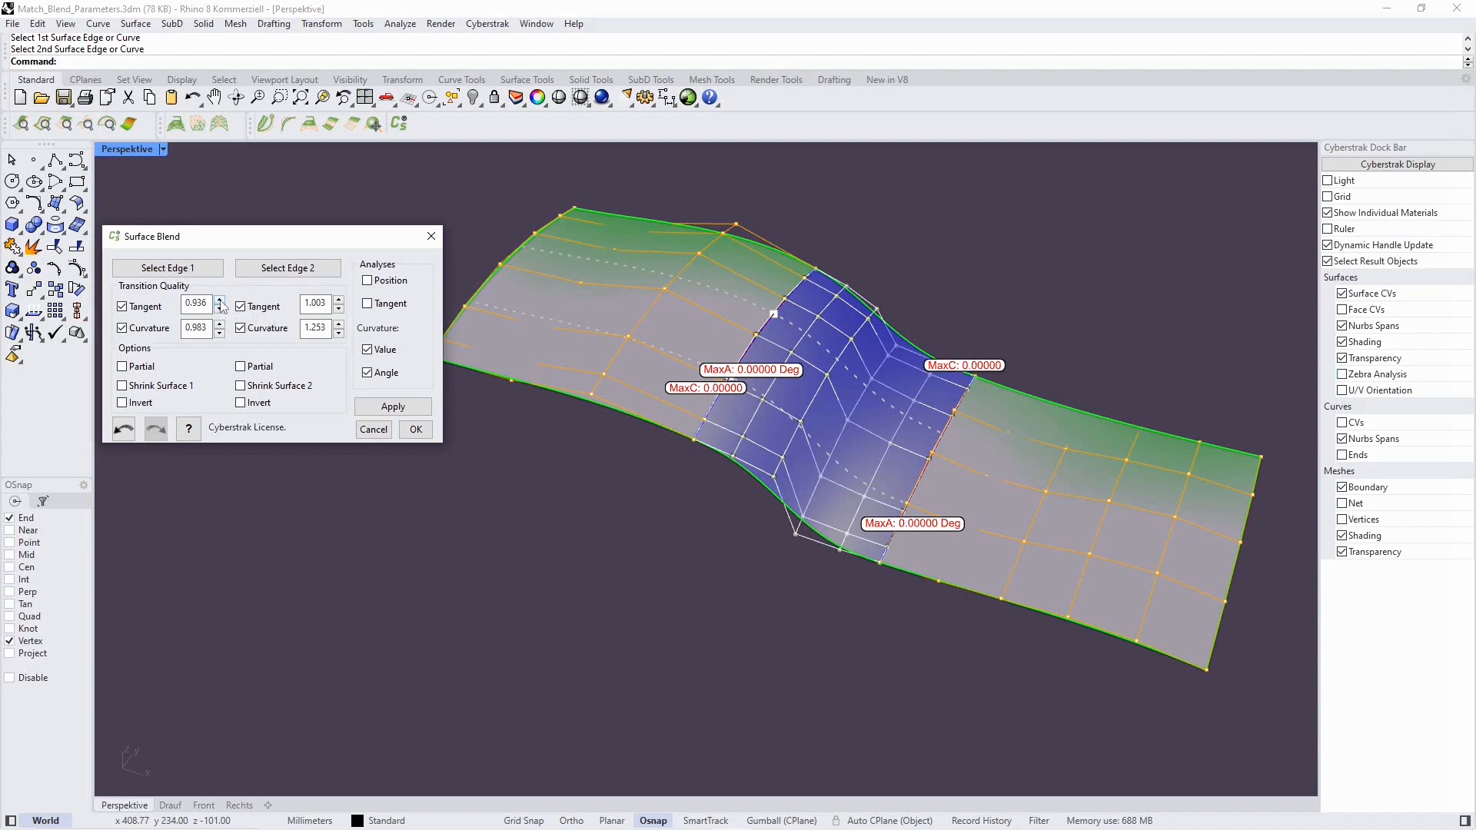
click(220, 301)
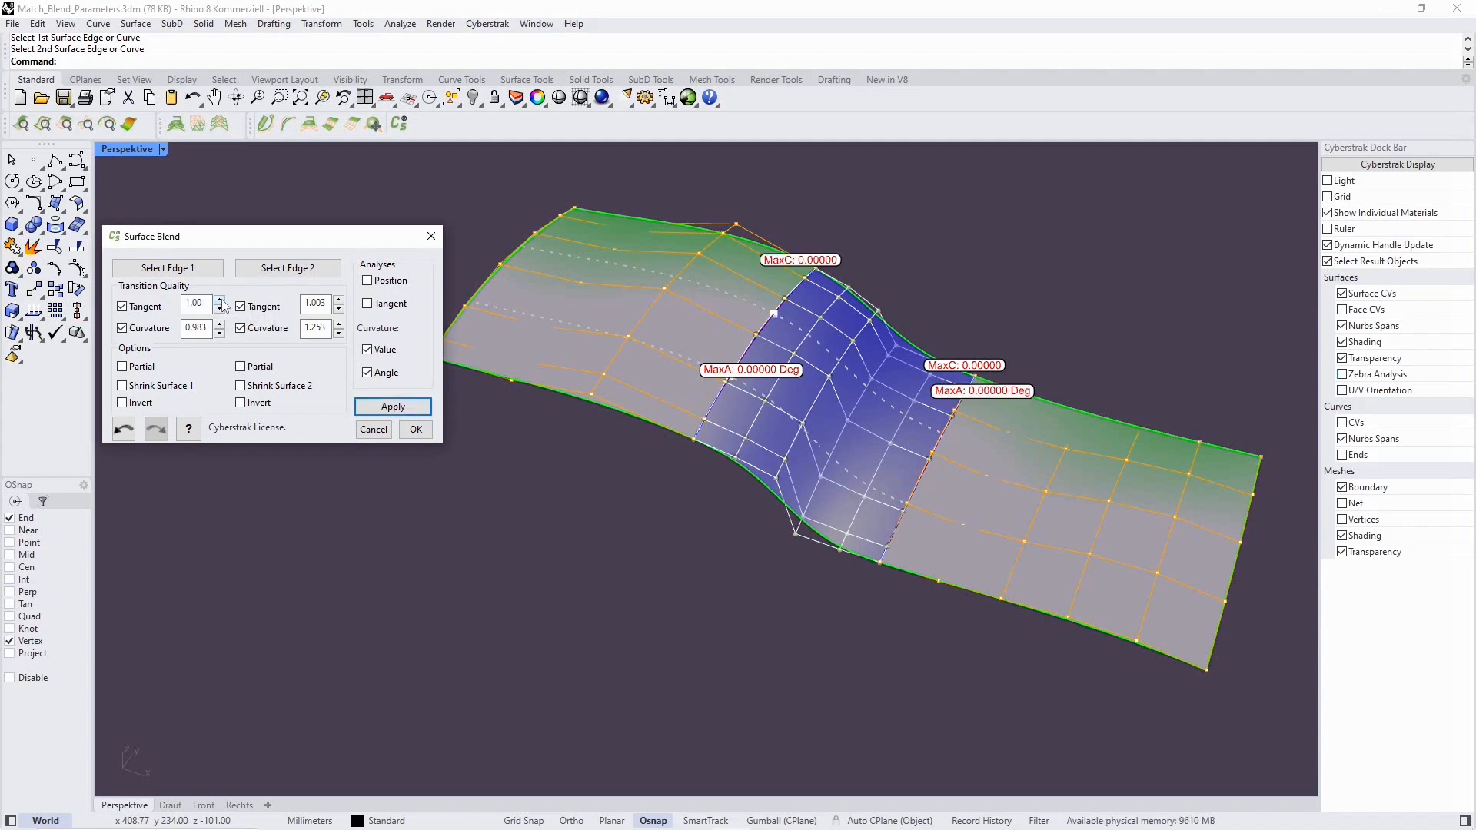
click(220, 301)
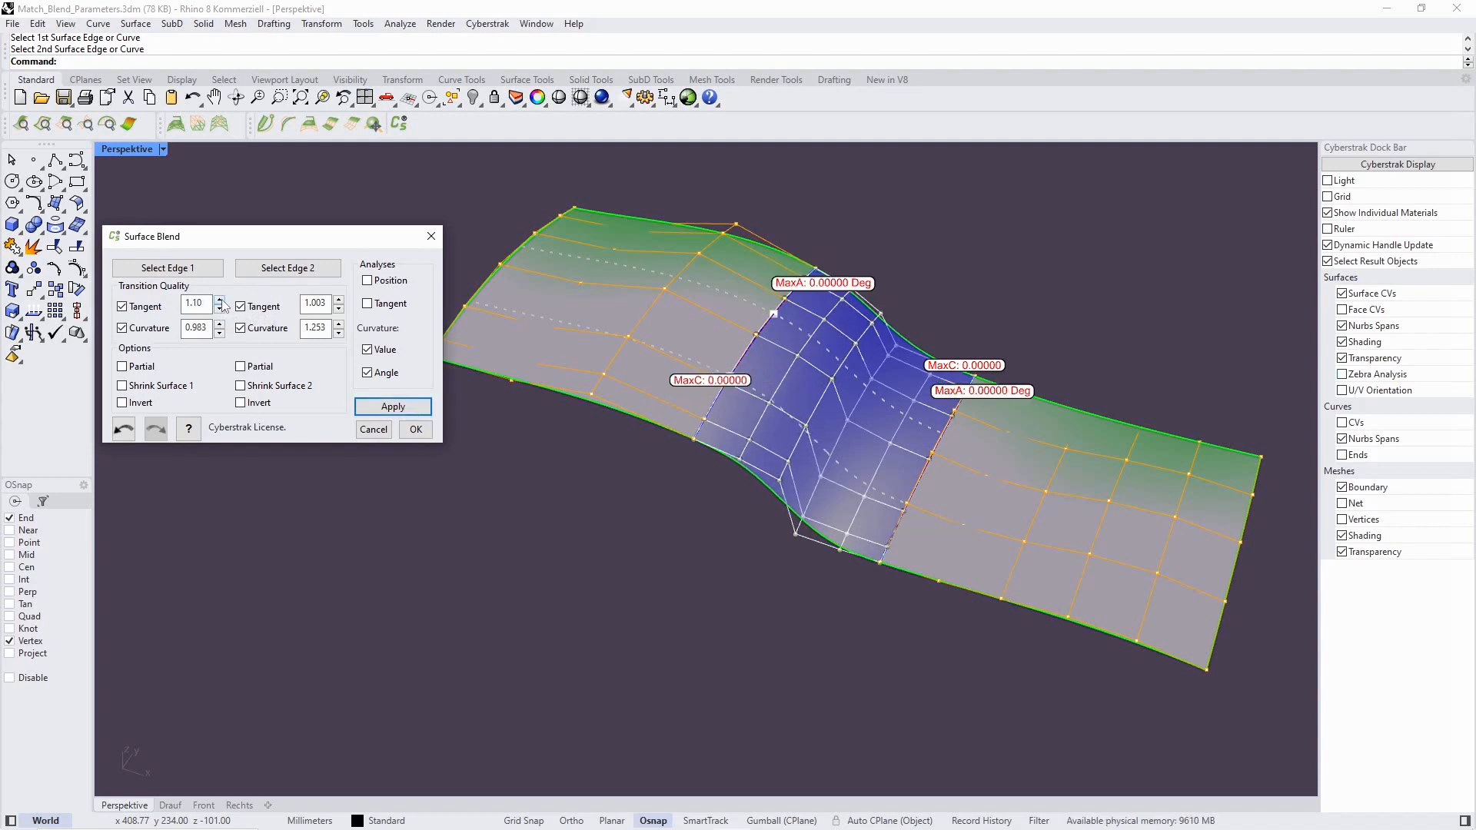
click(338, 301)
click(339, 300)
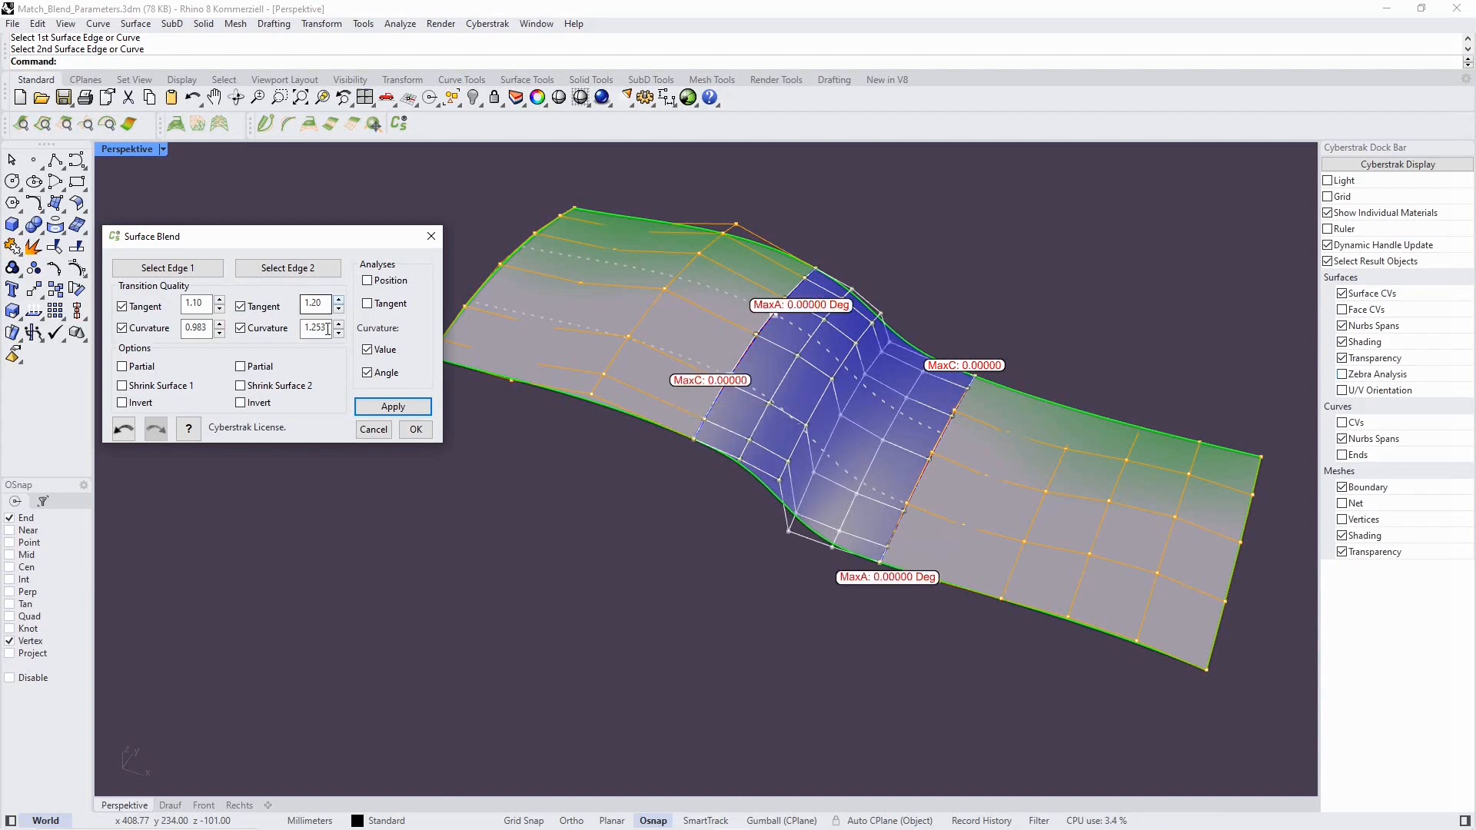
click(339, 333)
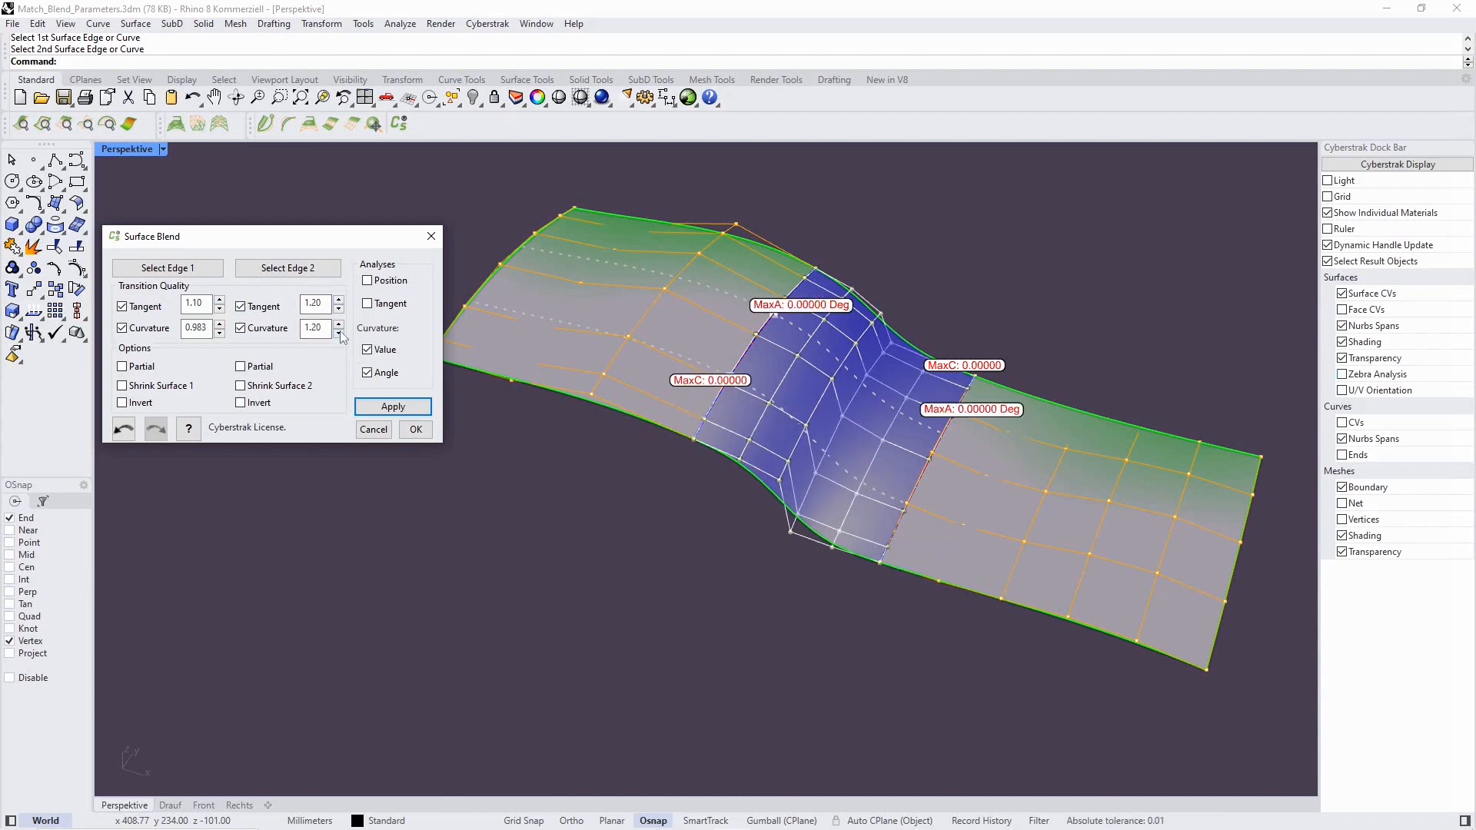
click(339, 333)
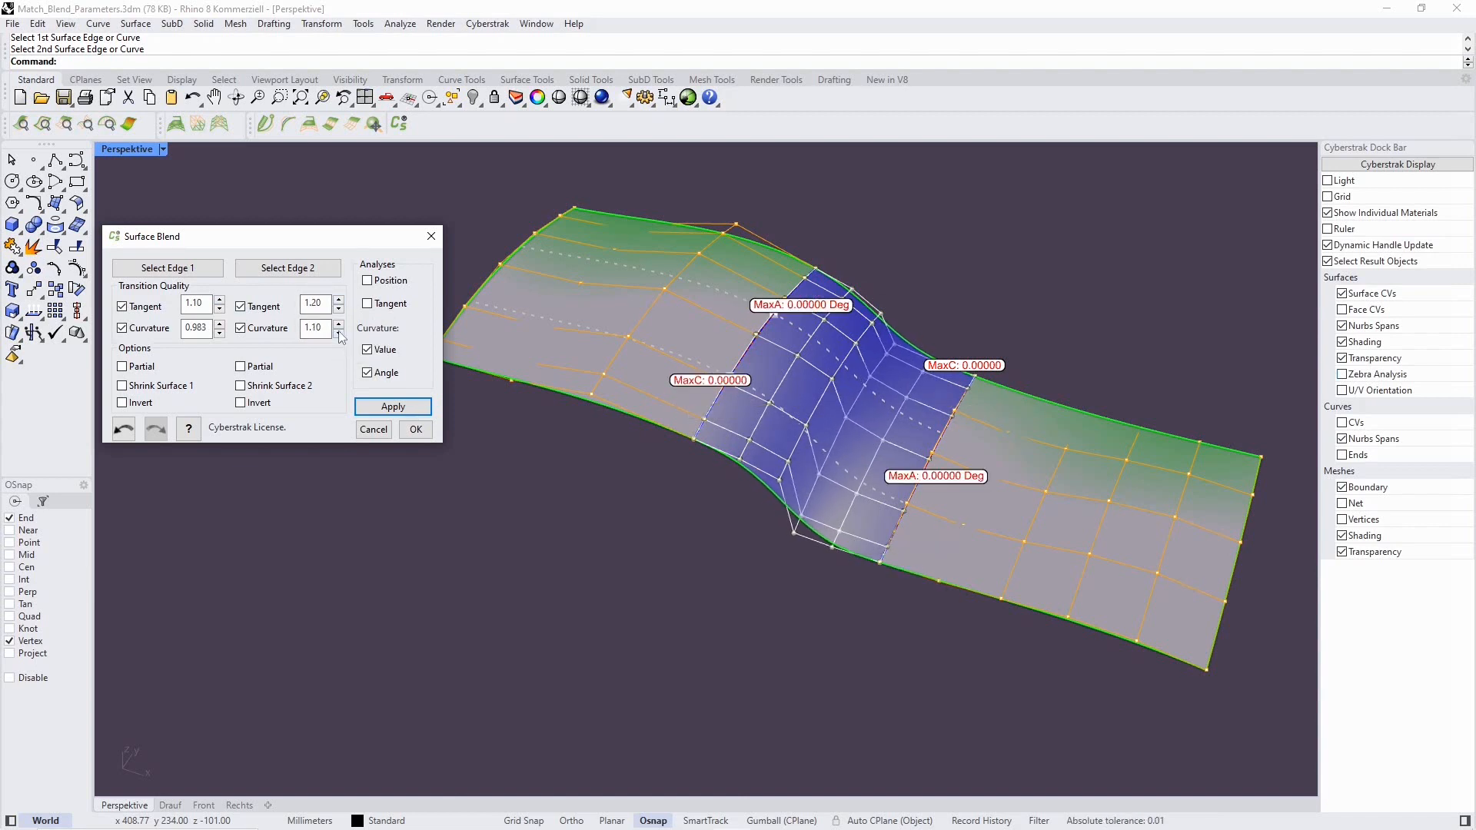
click(339, 333)
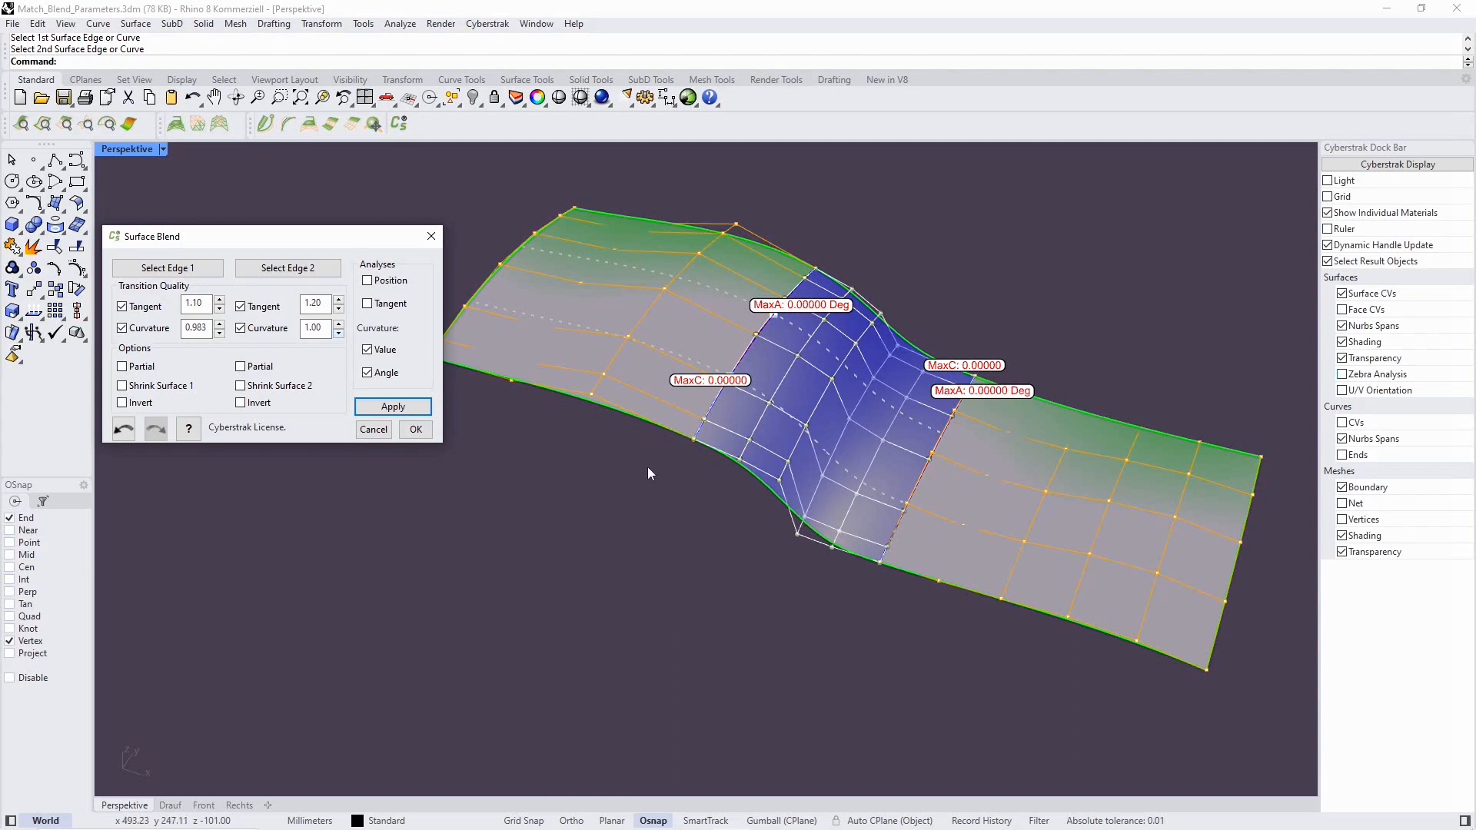
Step: Set edge 1's curvature factor to 0.80 and tangent factor to 0.90, and edge 2's tangent factor to 1.00
click(220, 332)
click(220, 333)
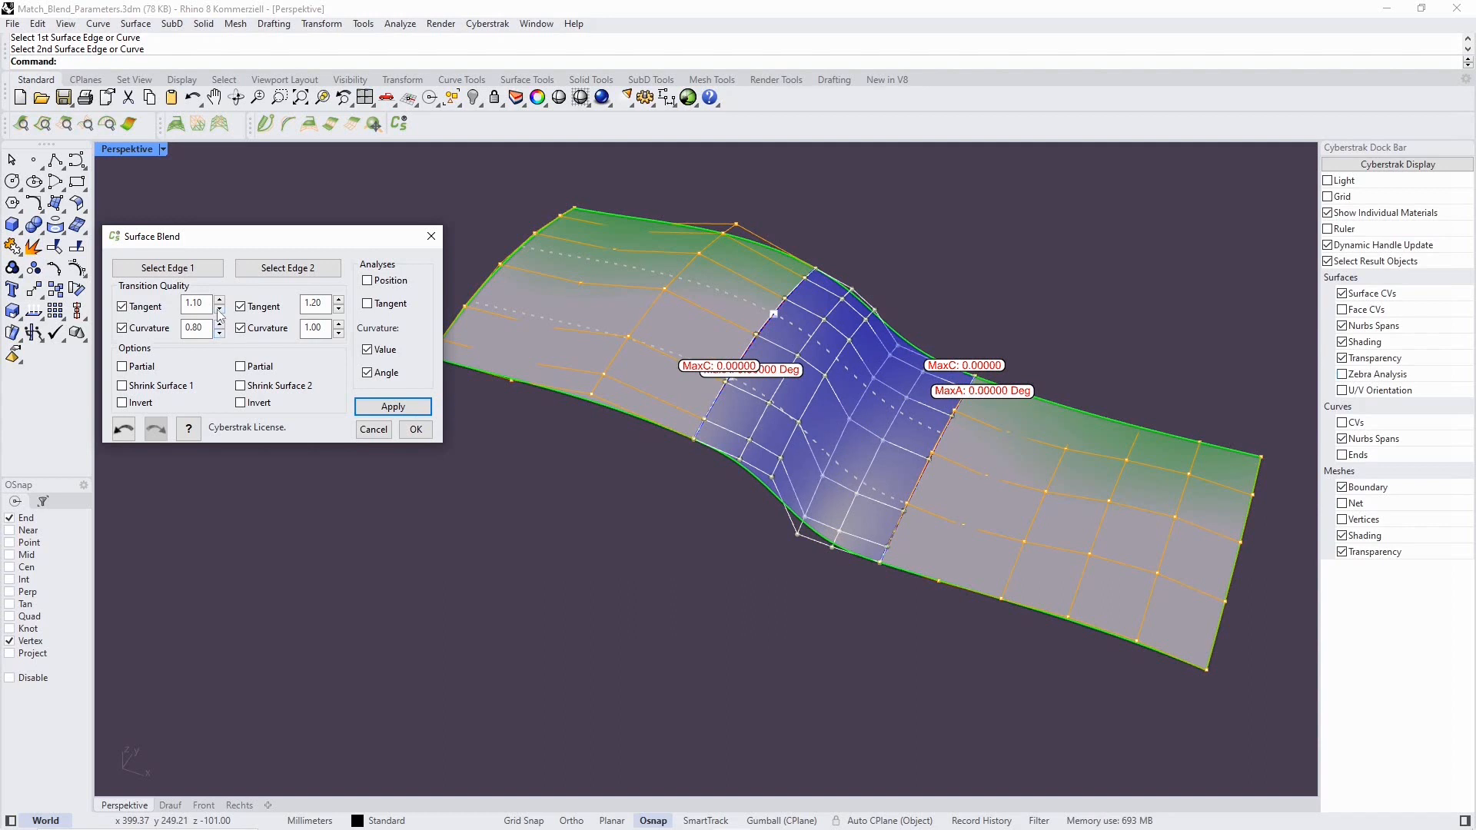
click(219, 311)
click(219, 312)
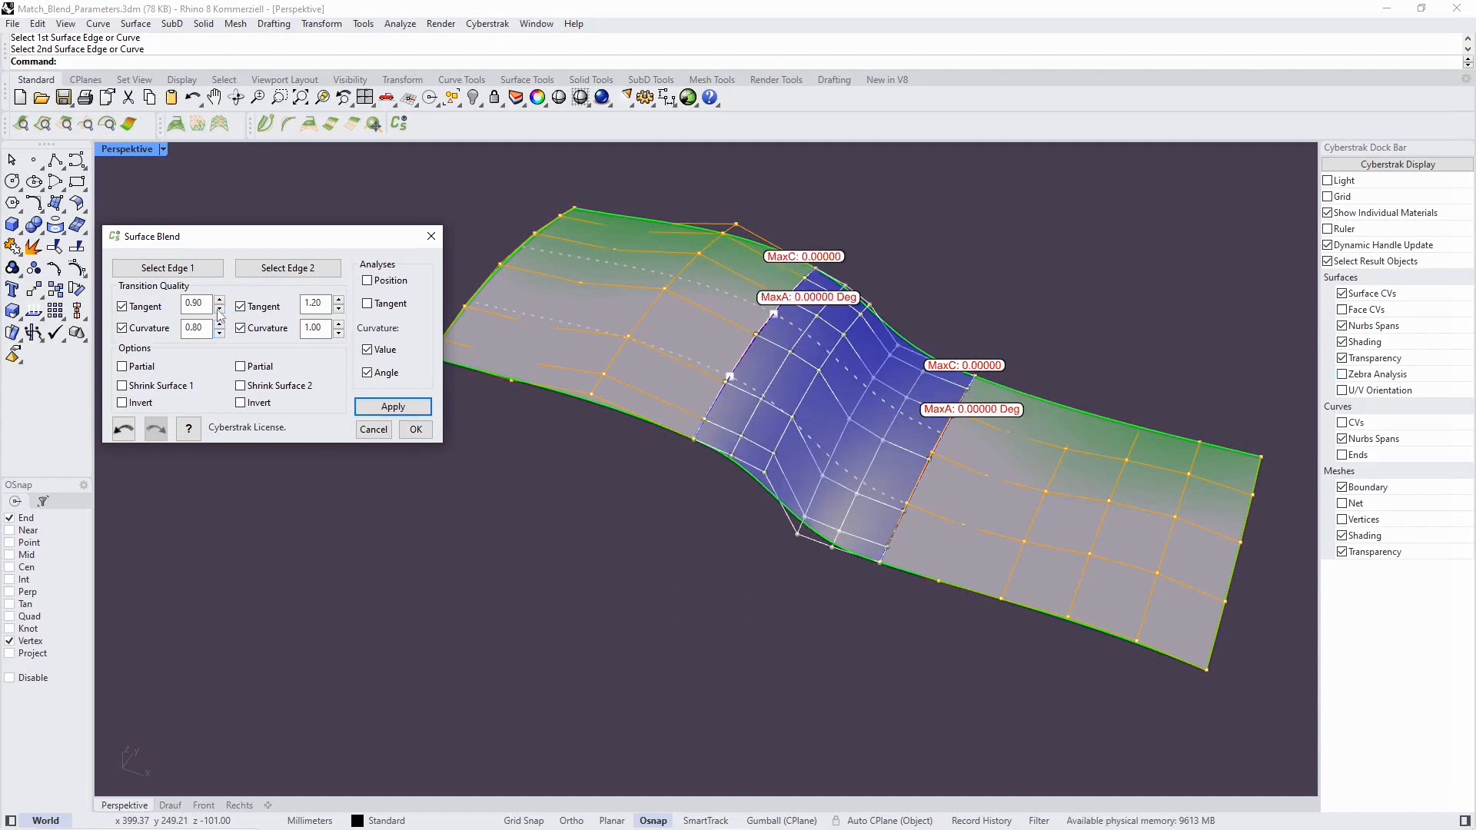
click(338, 311)
mouse_move(575, 486)
right_down()
mouse_move(569, 464)
mouse_move(562, 476)
right_up()
scroll(695, 508, up, 3)
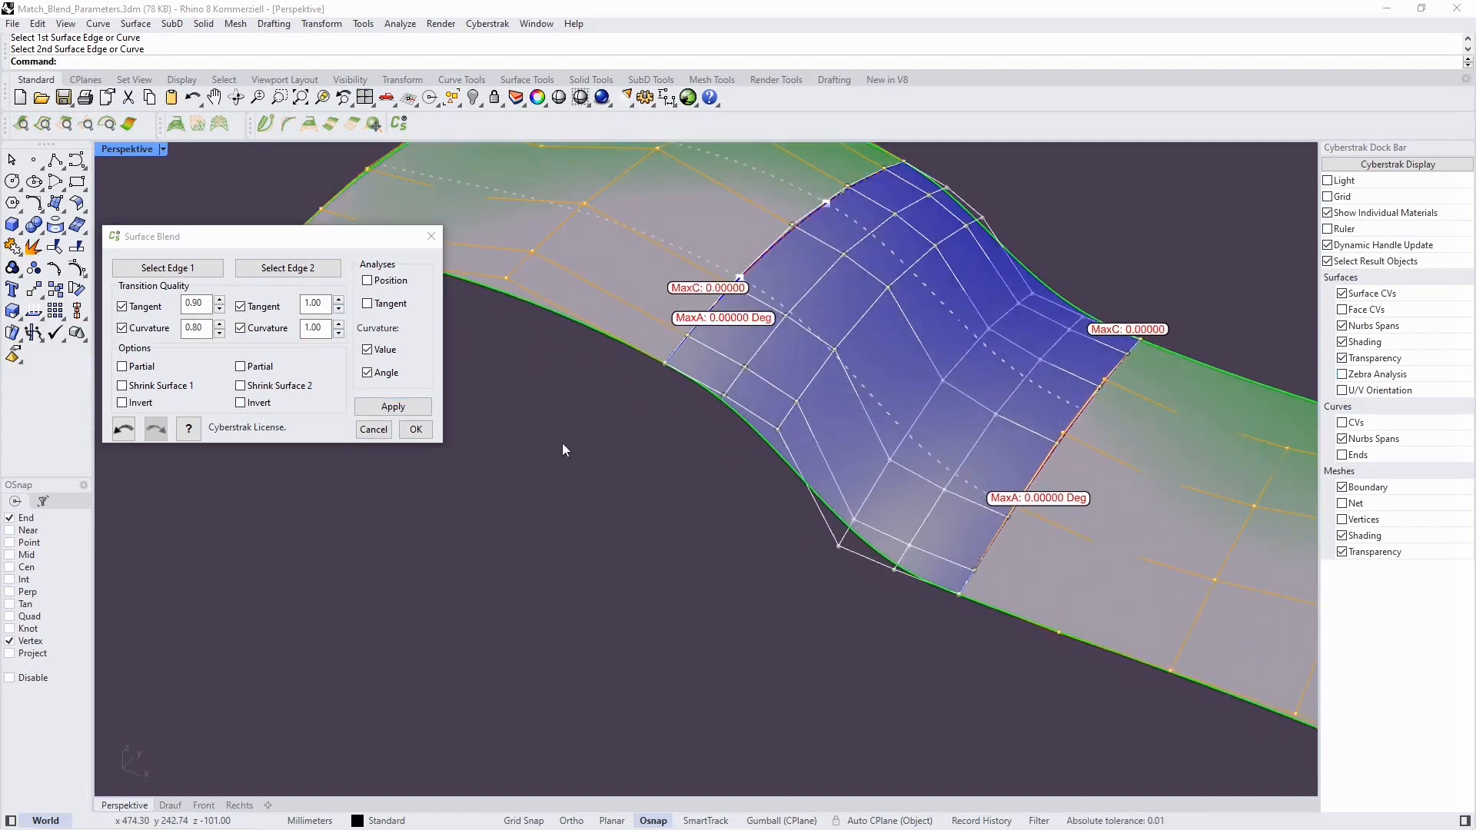
Step: Turn off the curvature Value and Angle analyses, and compare the blend shapes by undoing and redoing the last four factor changes
click(373, 351)
click(376, 372)
click(125, 429)
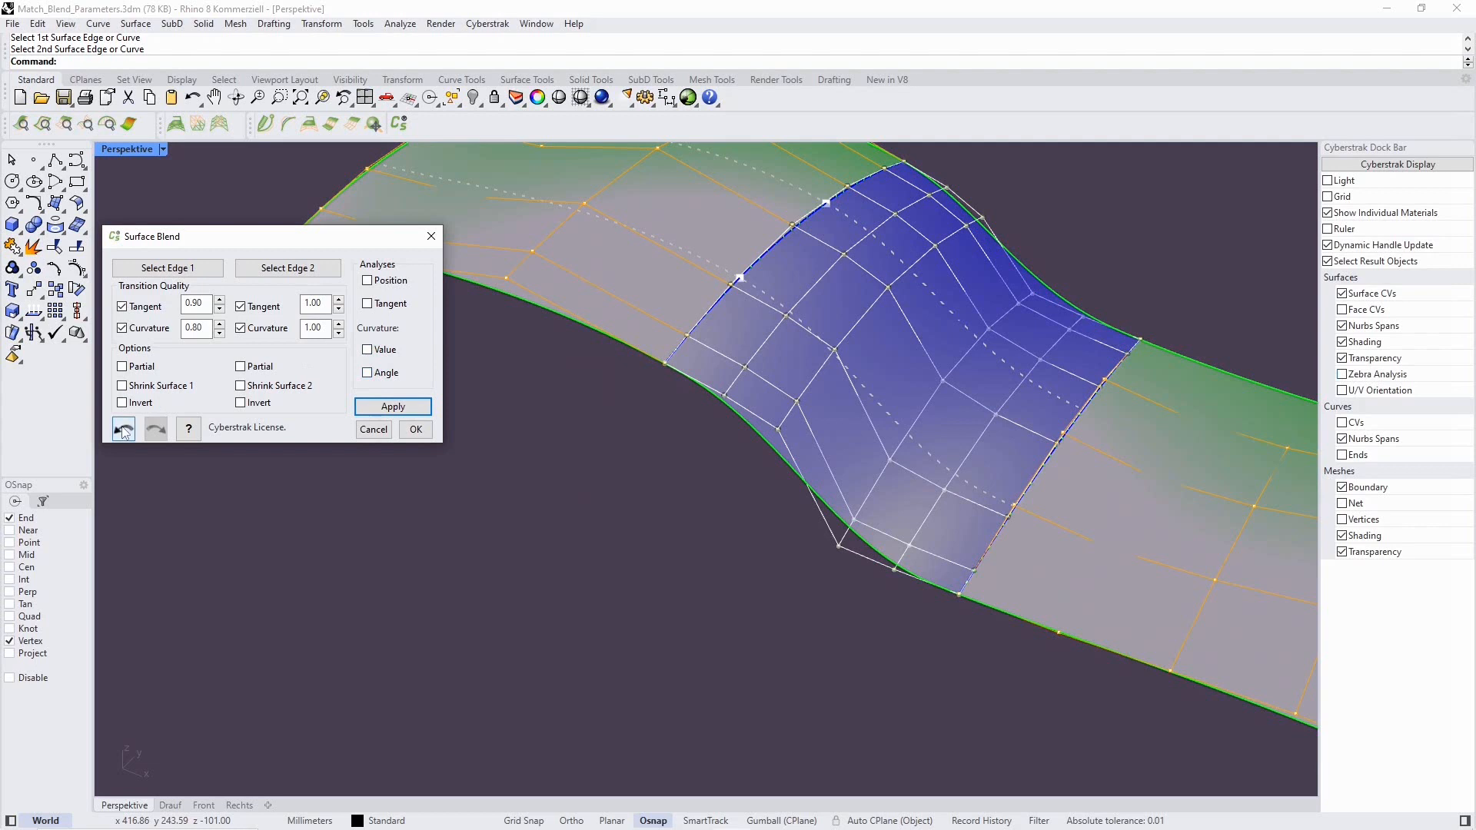
click(125, 432)
click(125, 432)
click(126, 432)
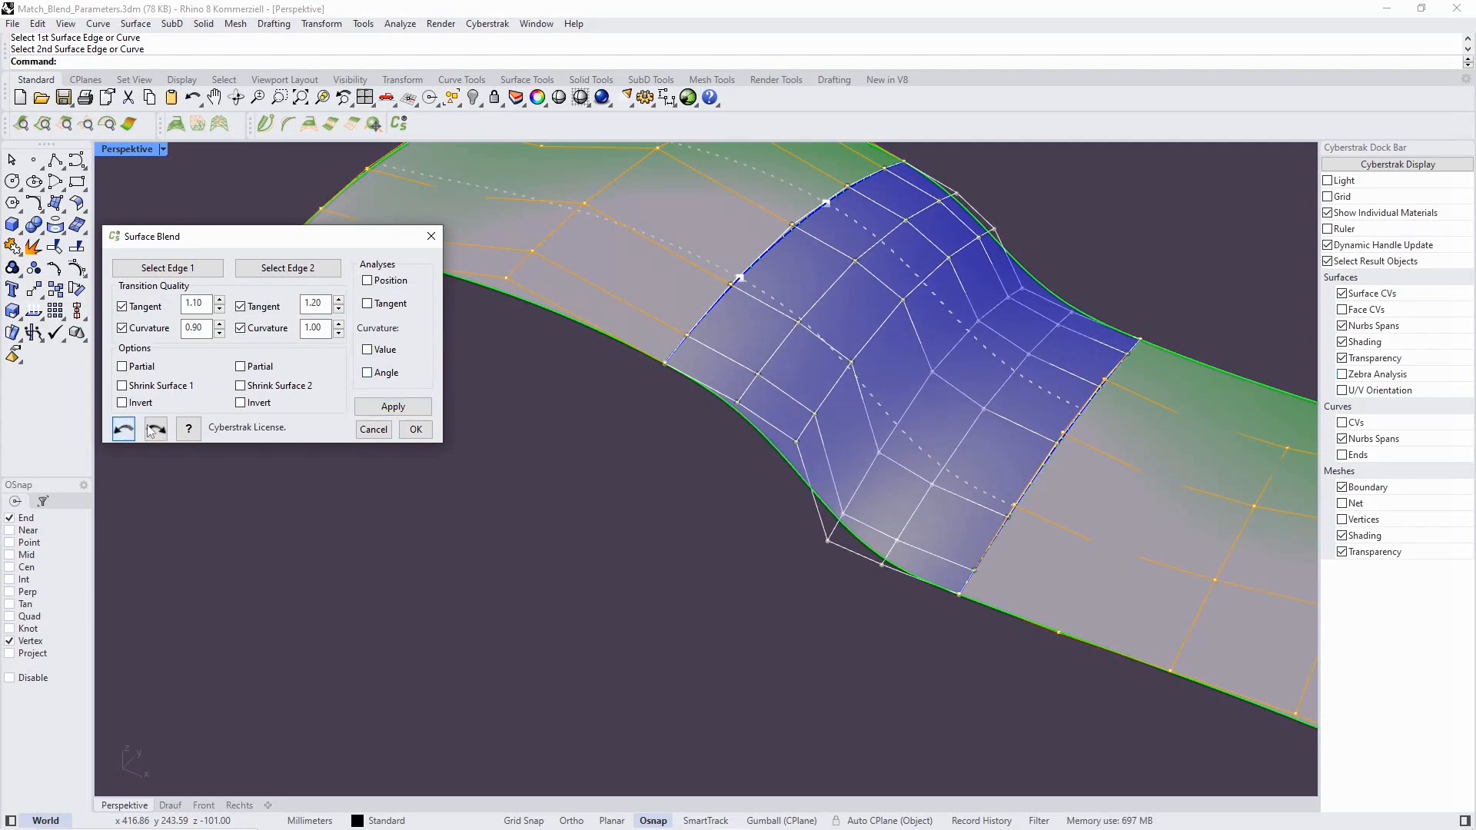
click(156, 430)
click(156, 430)
click(156, 431)
click(156, 430)
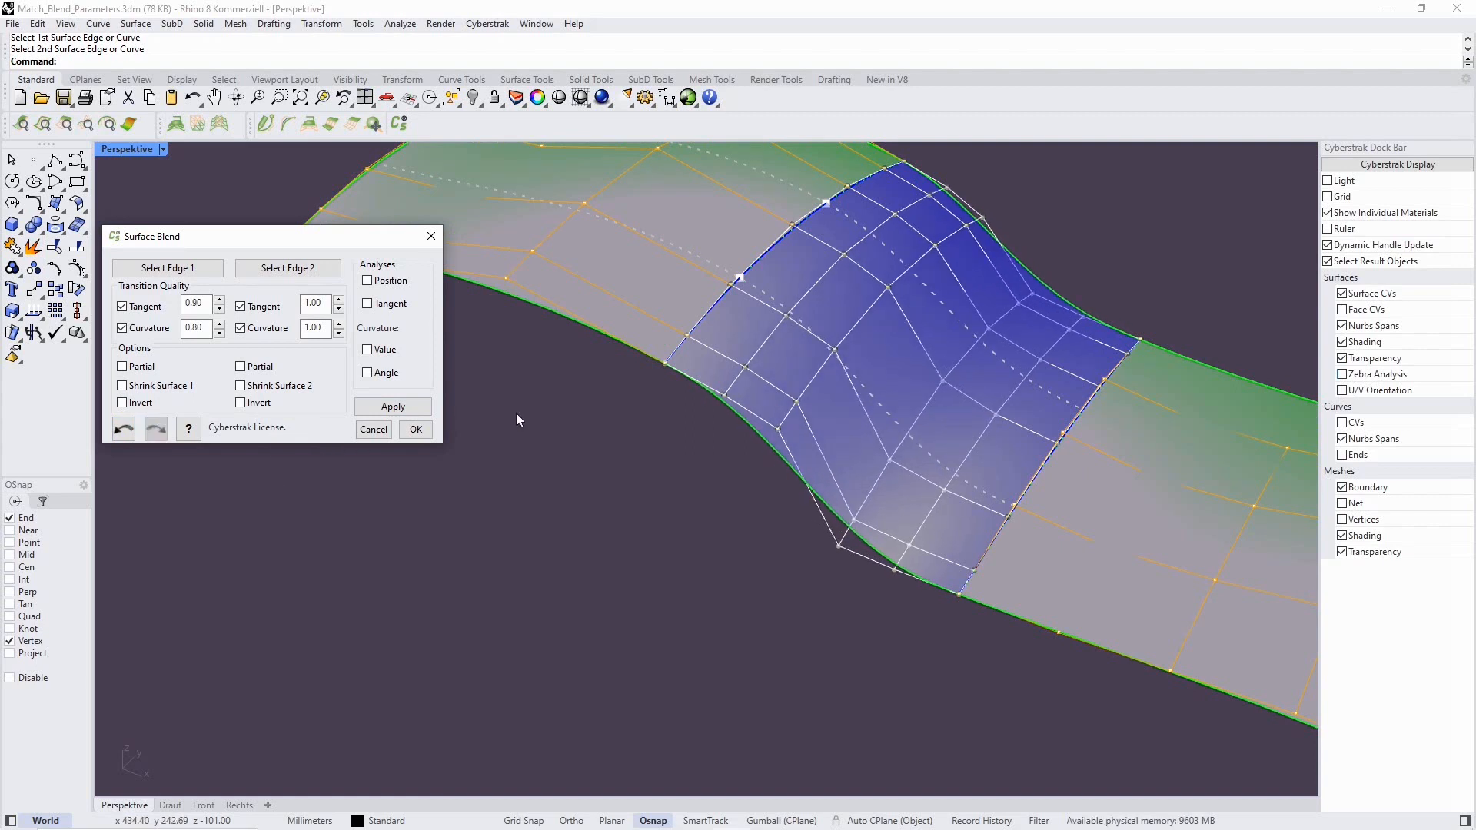
Step: Open the help page on Surface Blend, read through its option descriptions and examples, and close it
right_drag(615, 484, 490, 520)
click(192, 433)
scroll(457, 250, down, 3)
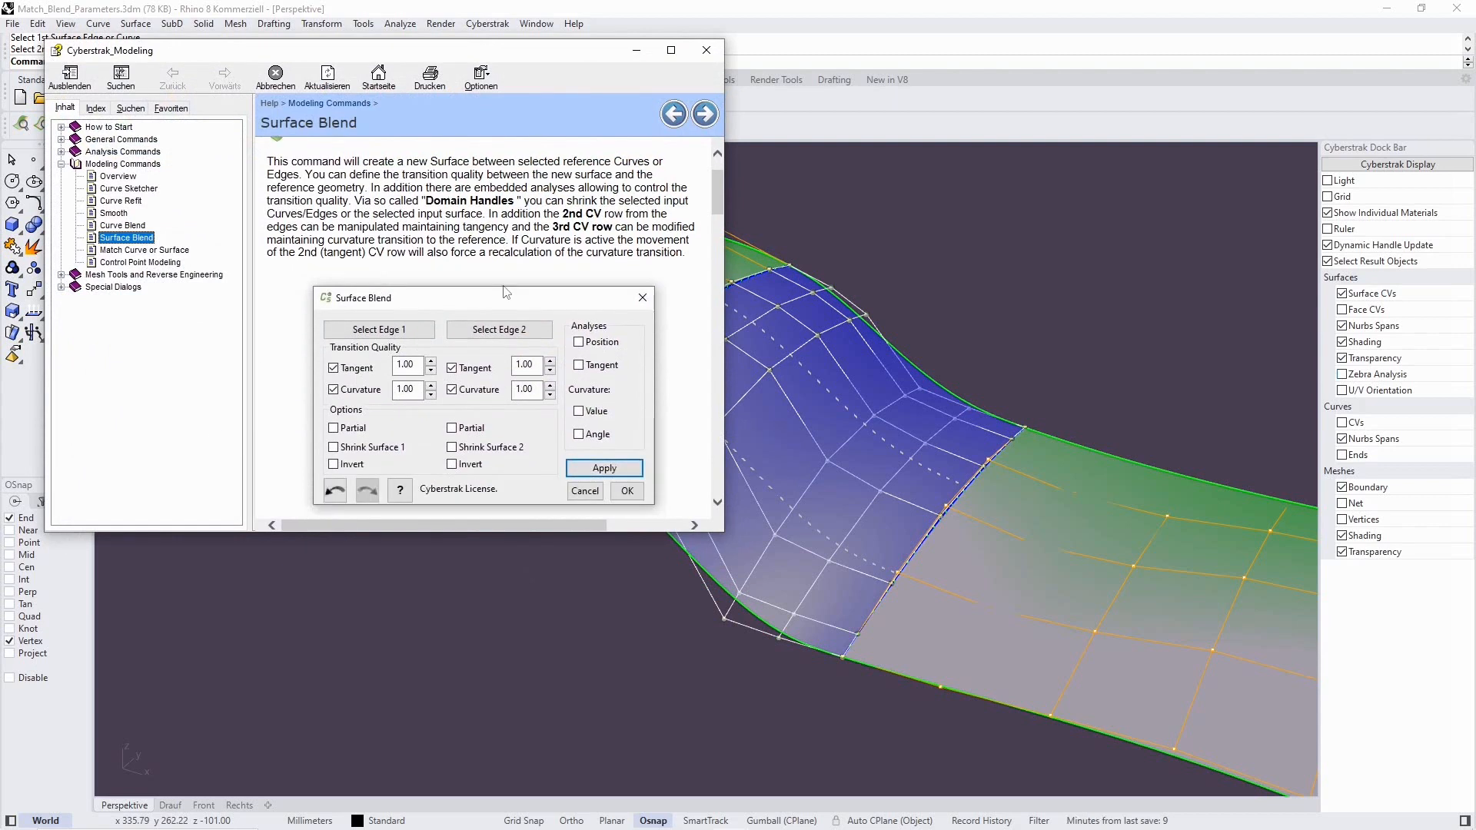
scroll(525, 305, down, 15)
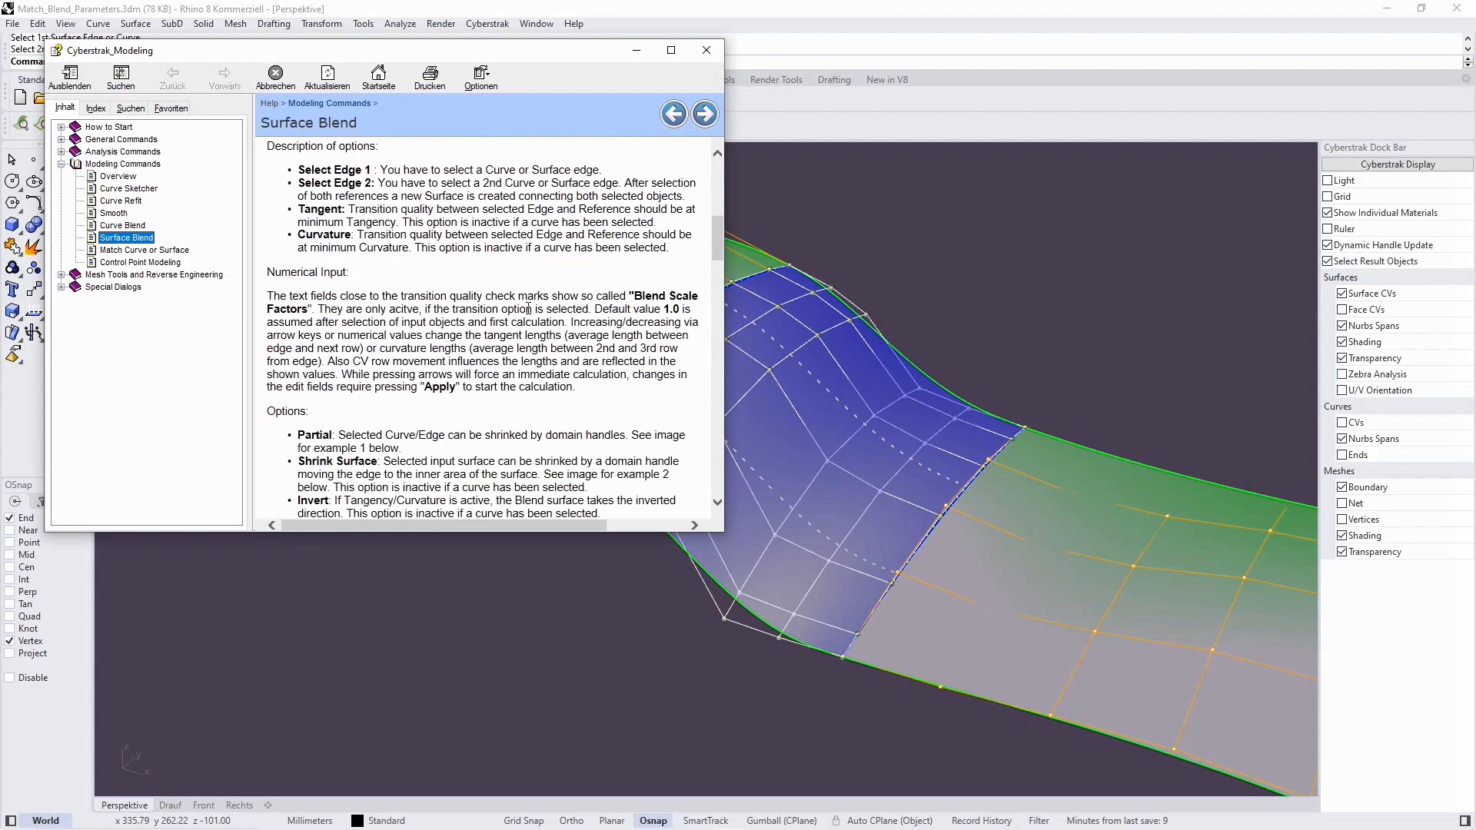
scroll(530, 313, down, 15)
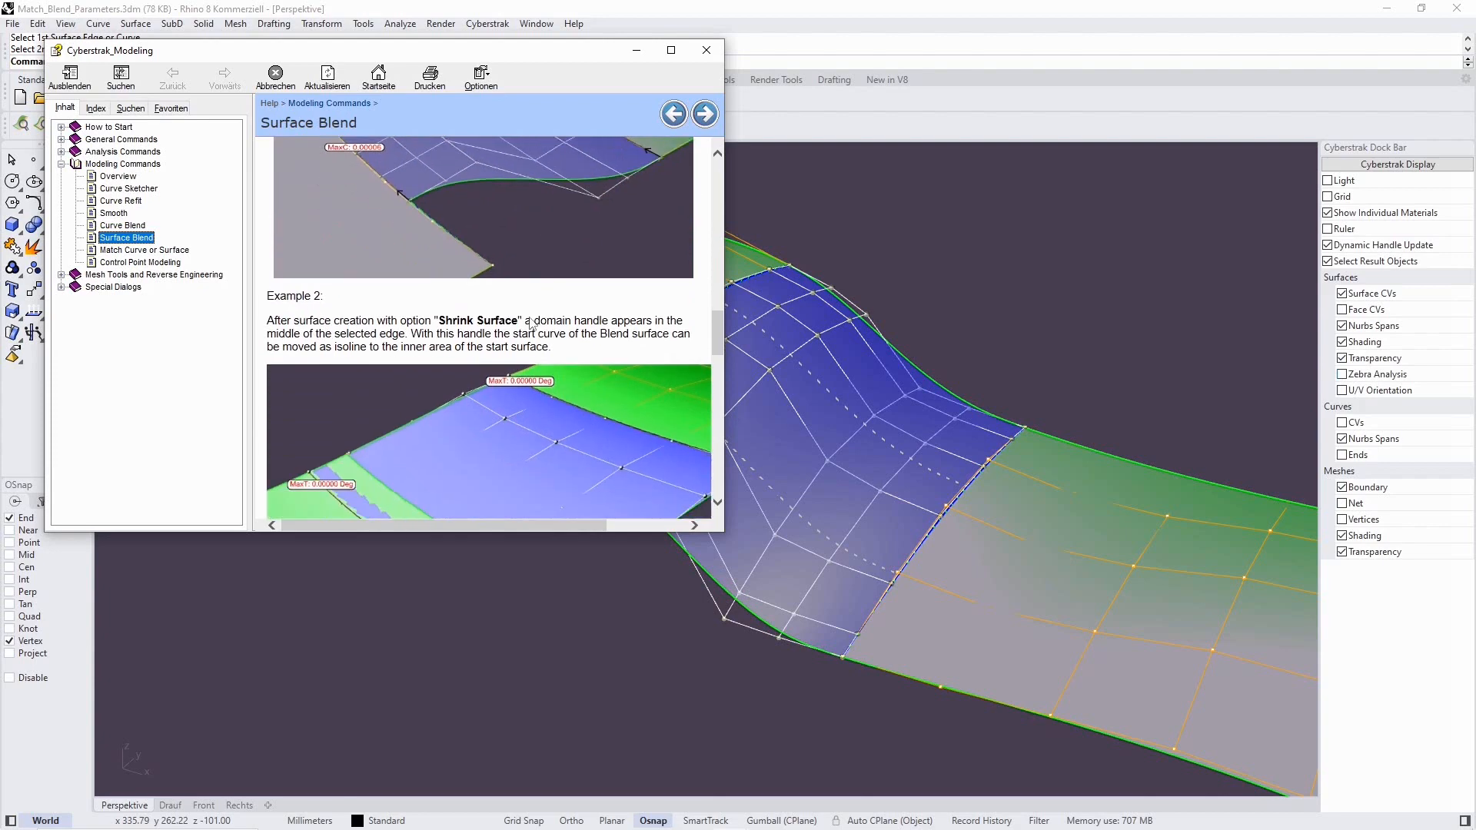
click(708, 61)
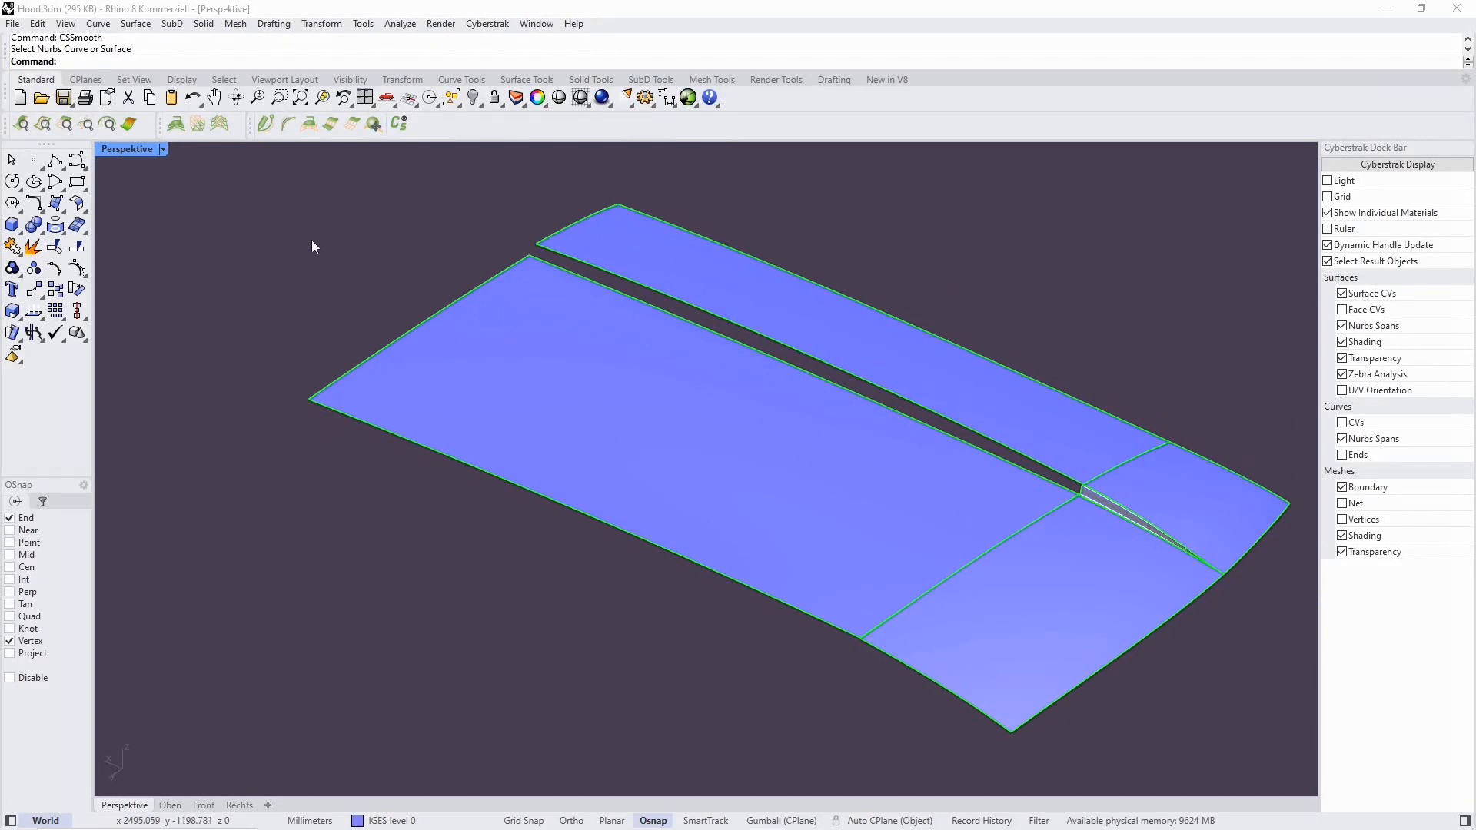
Step: Start the Smooth command on the large front hood surface, and turn off zebra analysis and surface shading to expose its control-point net
click(307, 127)
click(540, 377)
right_drag(528, 389, 511, 487)
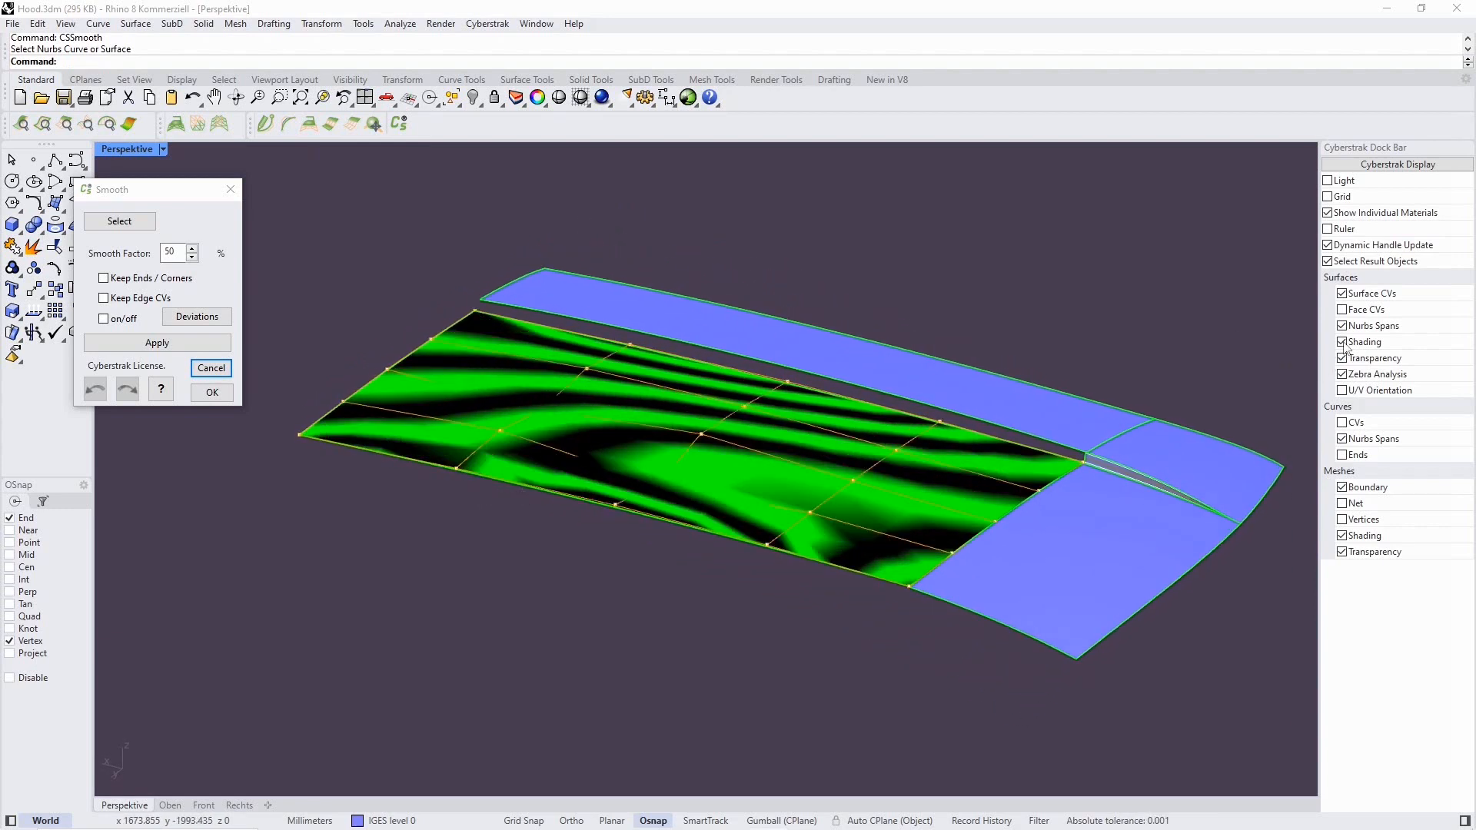
click(1343, 375)
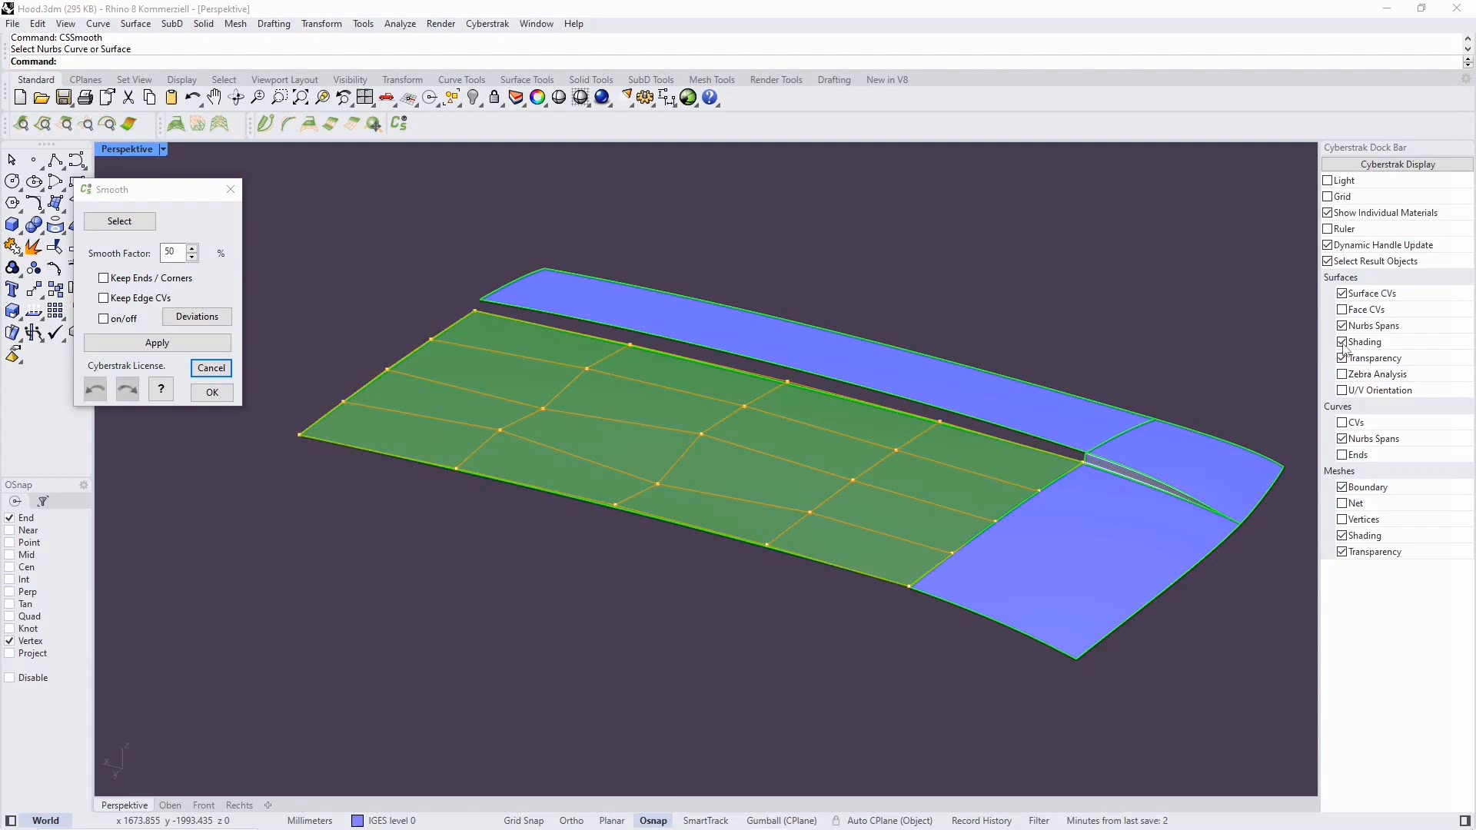
click(1343, 342)
mouse_move(731, 552)
right_down()
mouse_move(771, 534)
mouse_move(726, 550)
right_up()
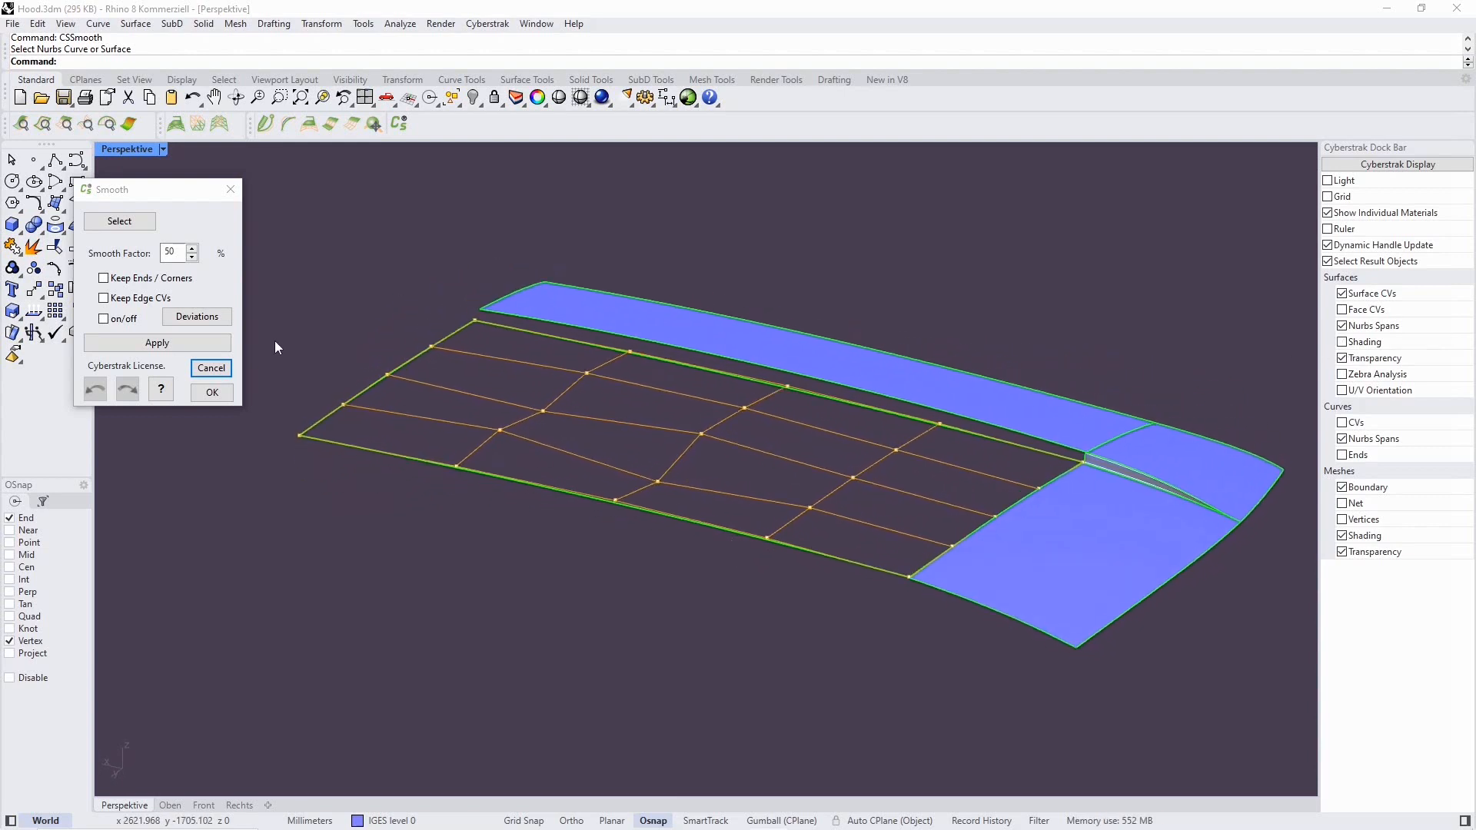
Step: Try smoothing the hood surface with a 50% factor and no kept corners or edge CVs, and undo it
click(197, 348)
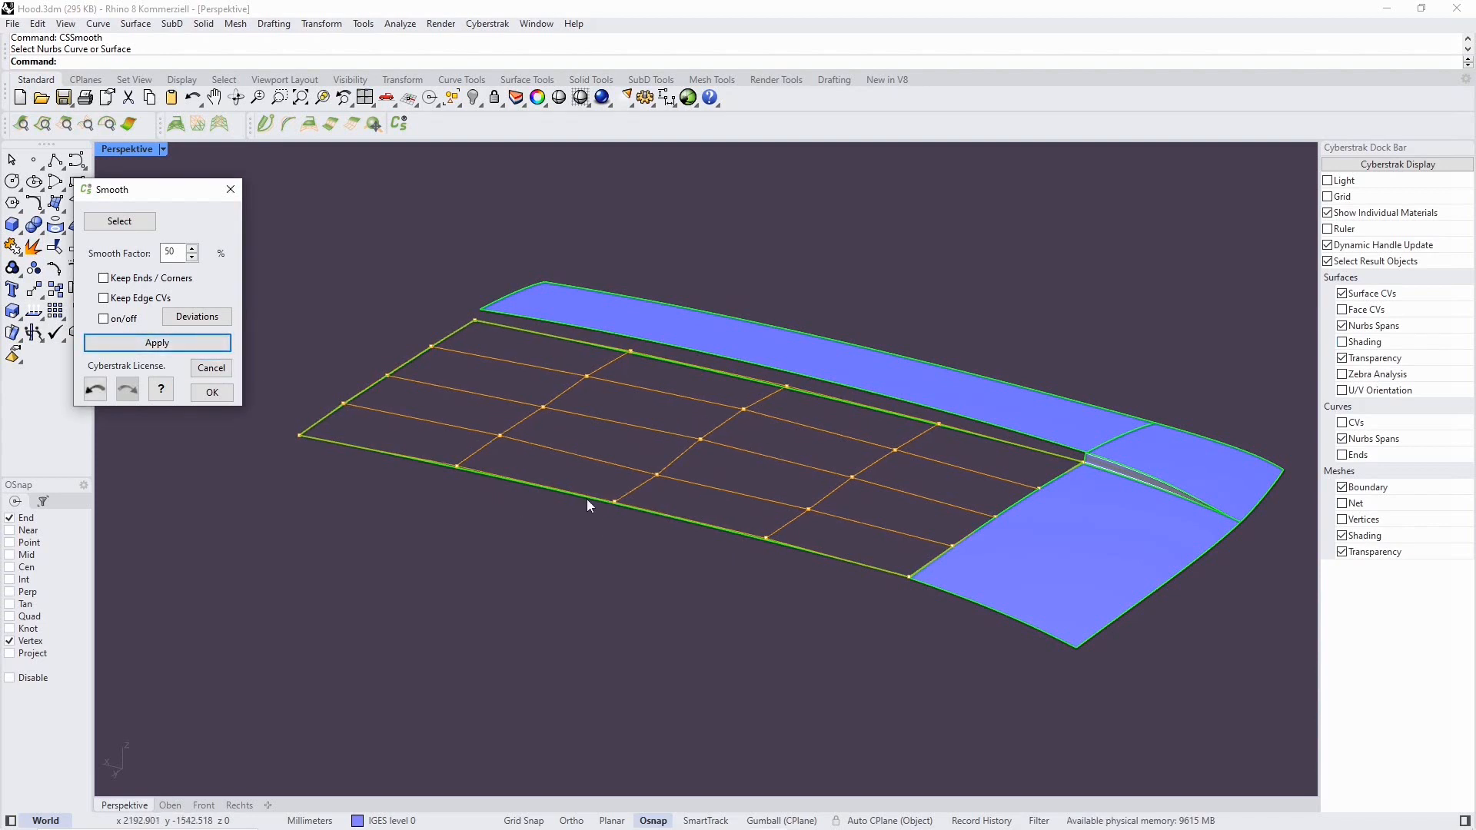
click(105, 393)
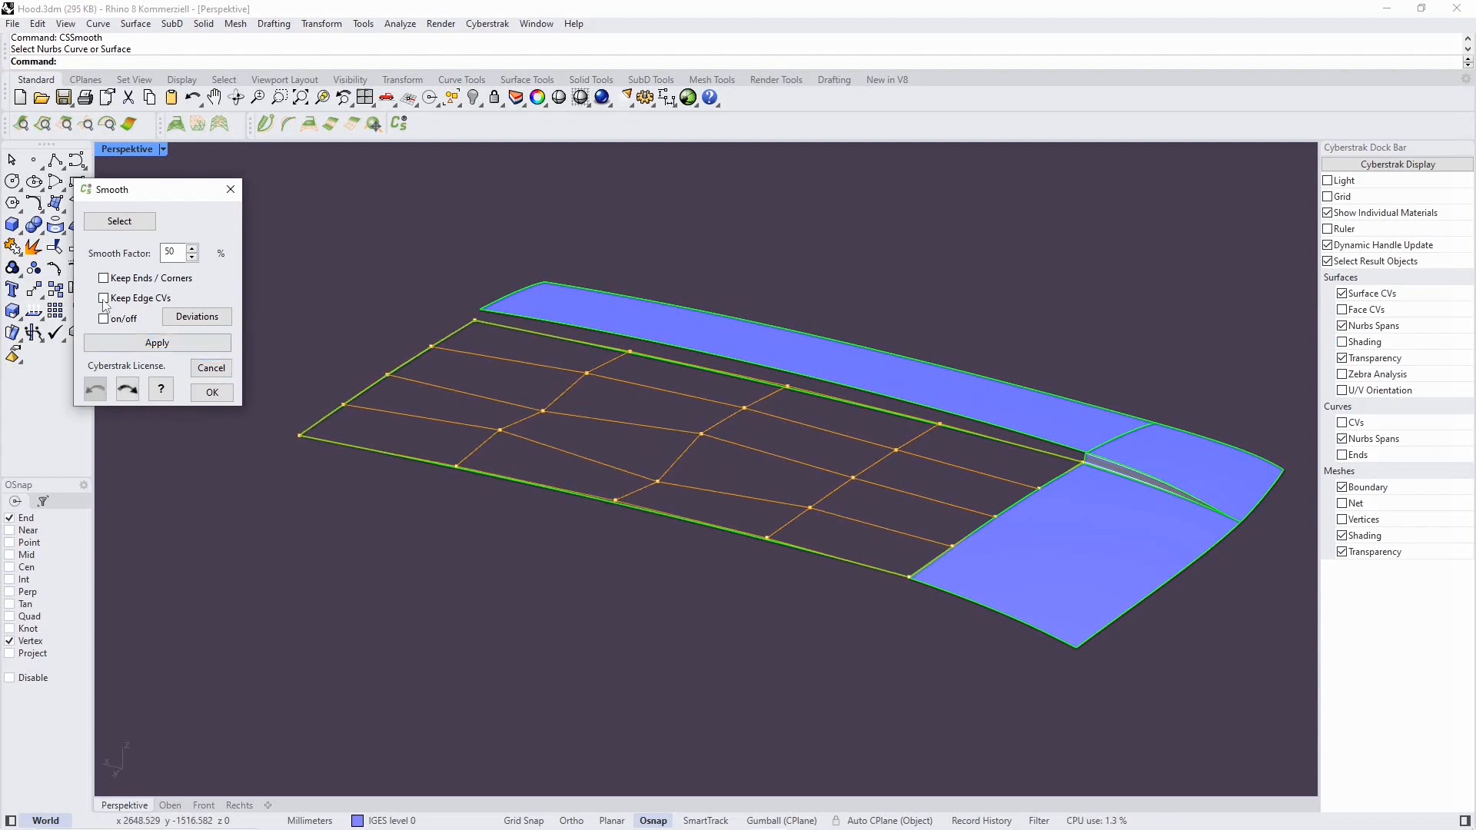
Step: Smooth the large hood surface at 50% while keeping ends/corners and edge CVs, and turn surface shading and zebra analysis back on
click(114, 279)
click(176, 346)
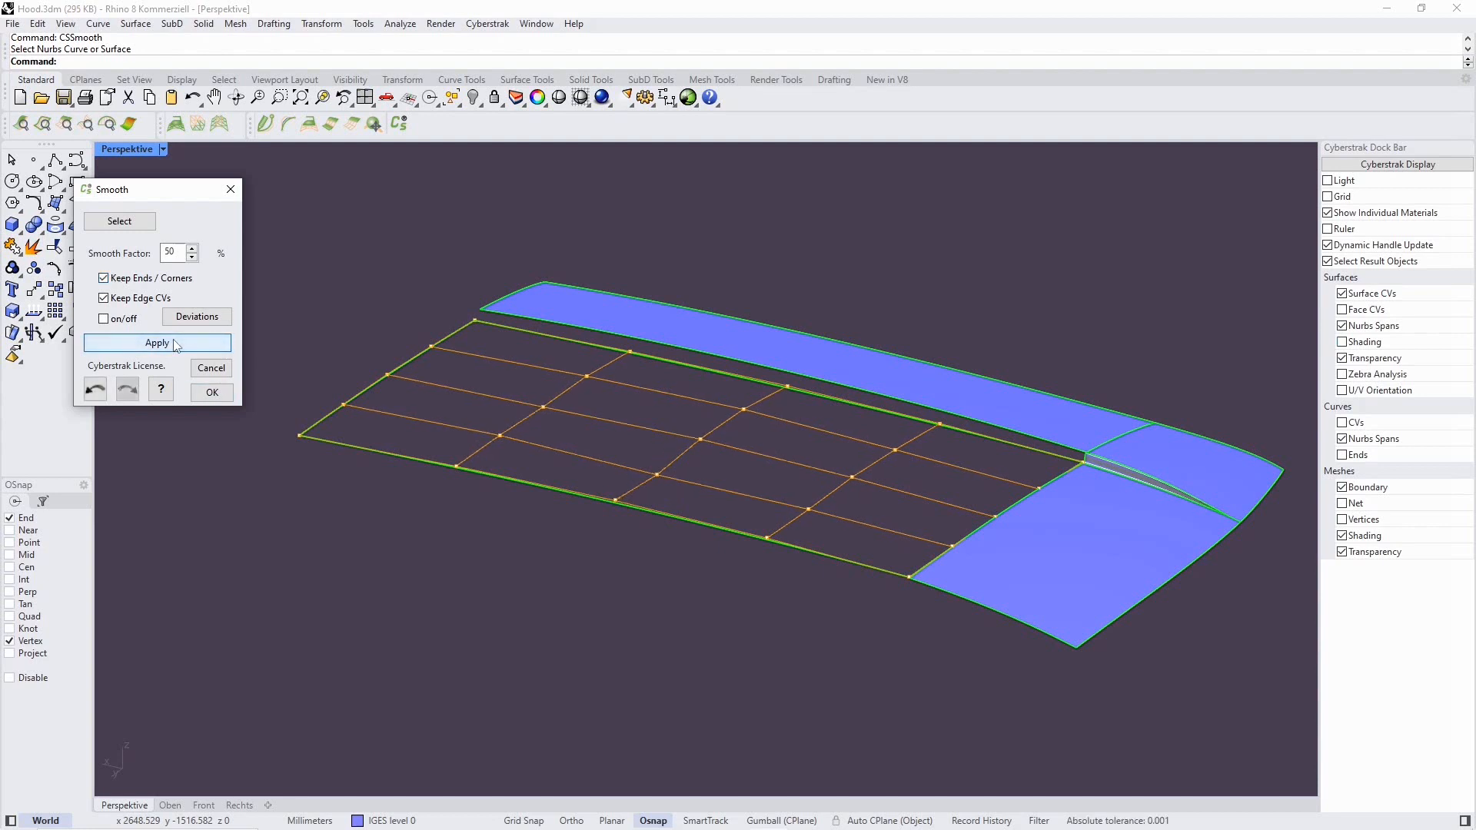
click(1344, 342)
click(1344, 375)
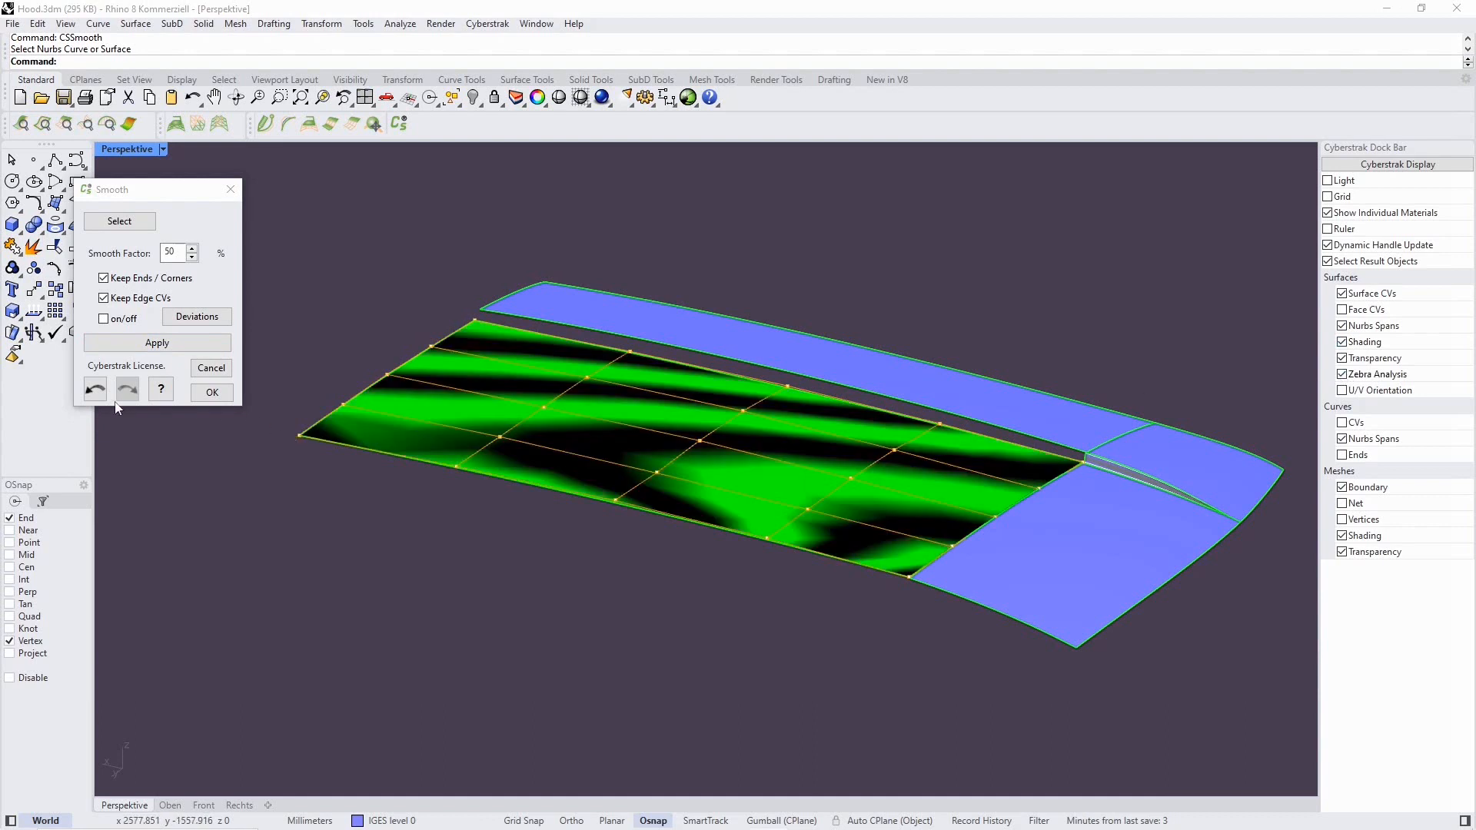
Step: Undo the smoothing back to the original hood surface, redo one pass, and accept it with zebra analysis turned off
click(96, 390)
click(97, 390)
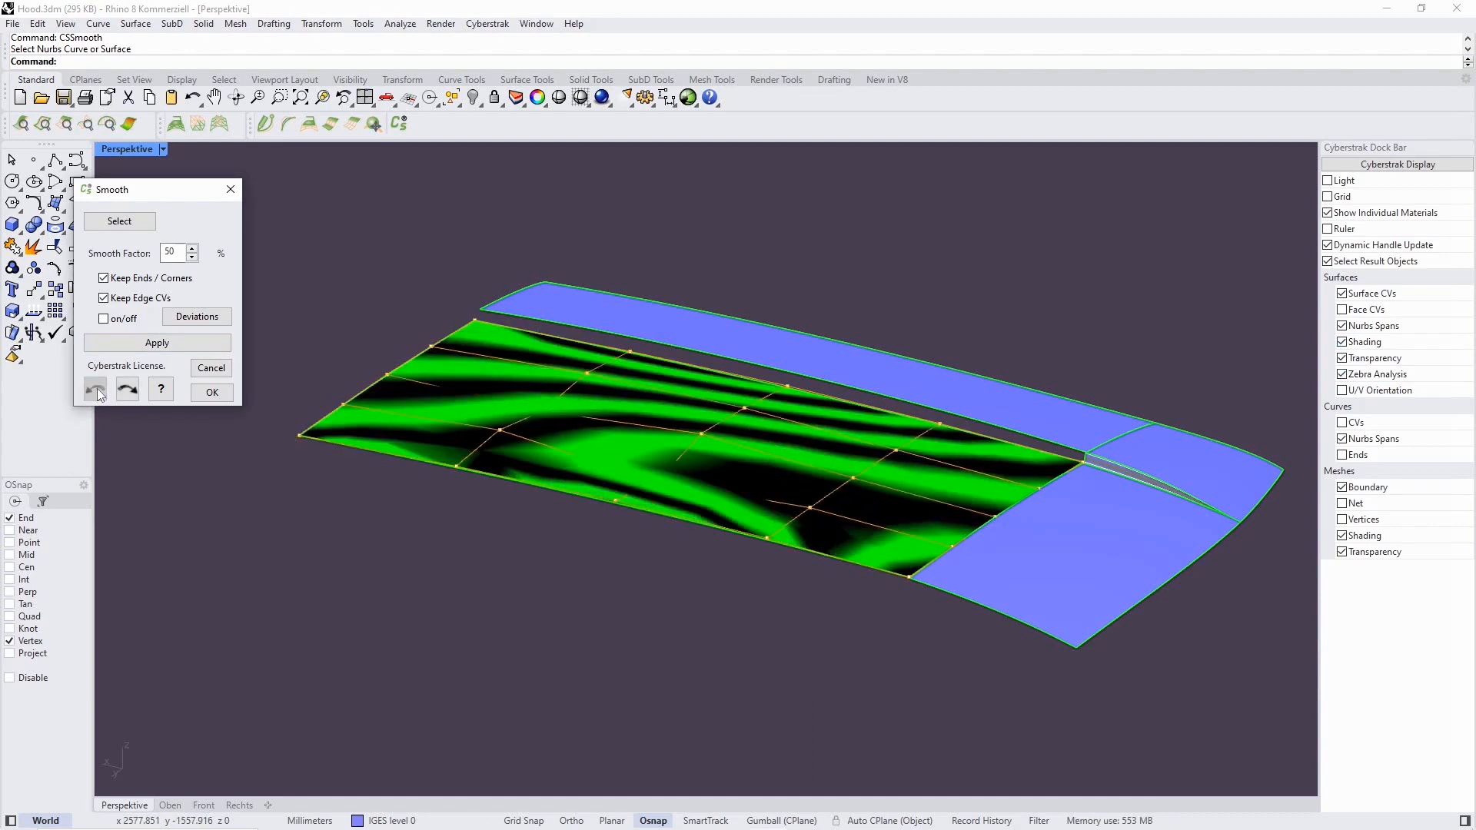
click(128, 391)
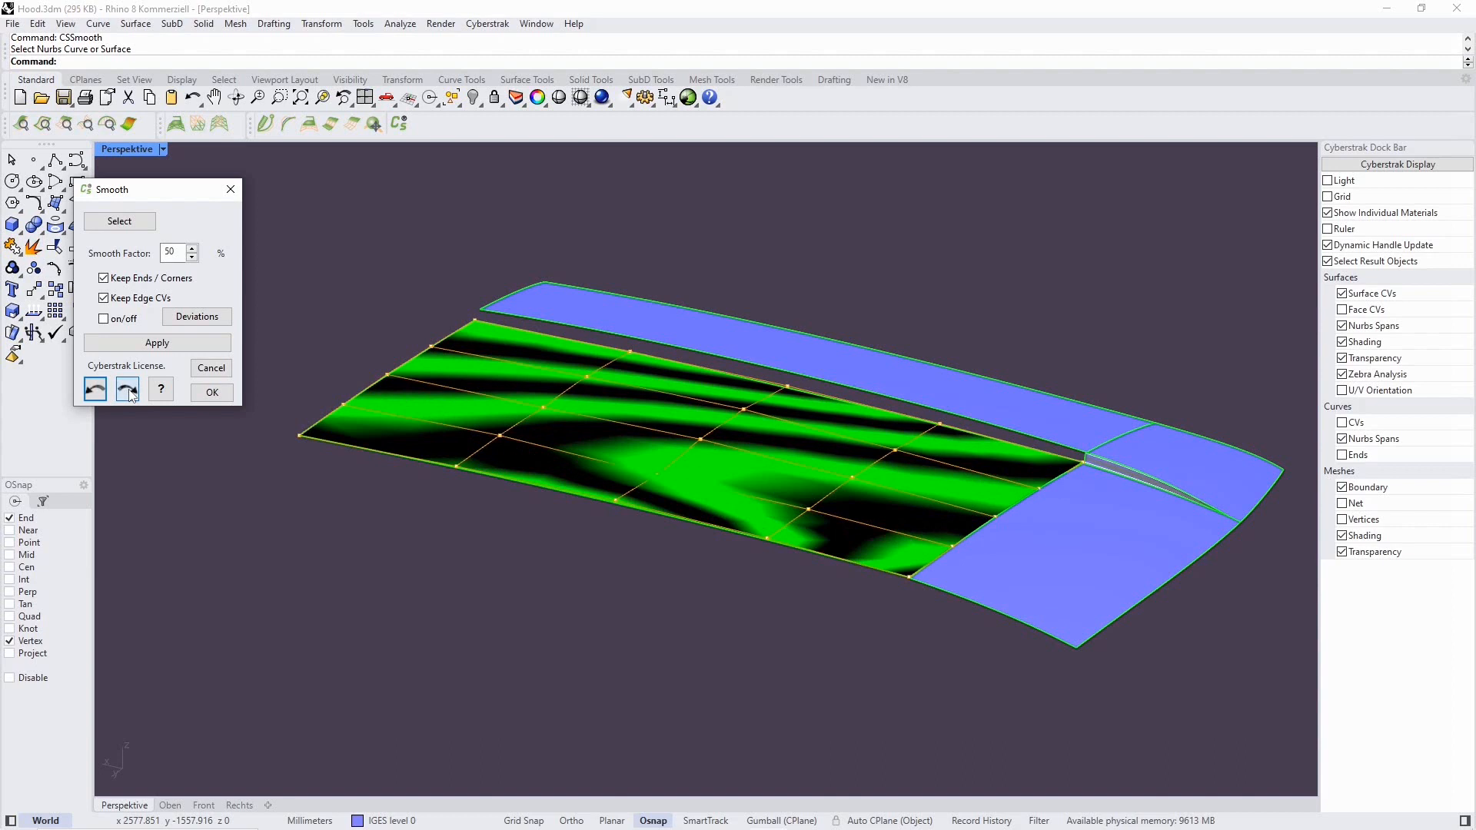
click(212, 392)
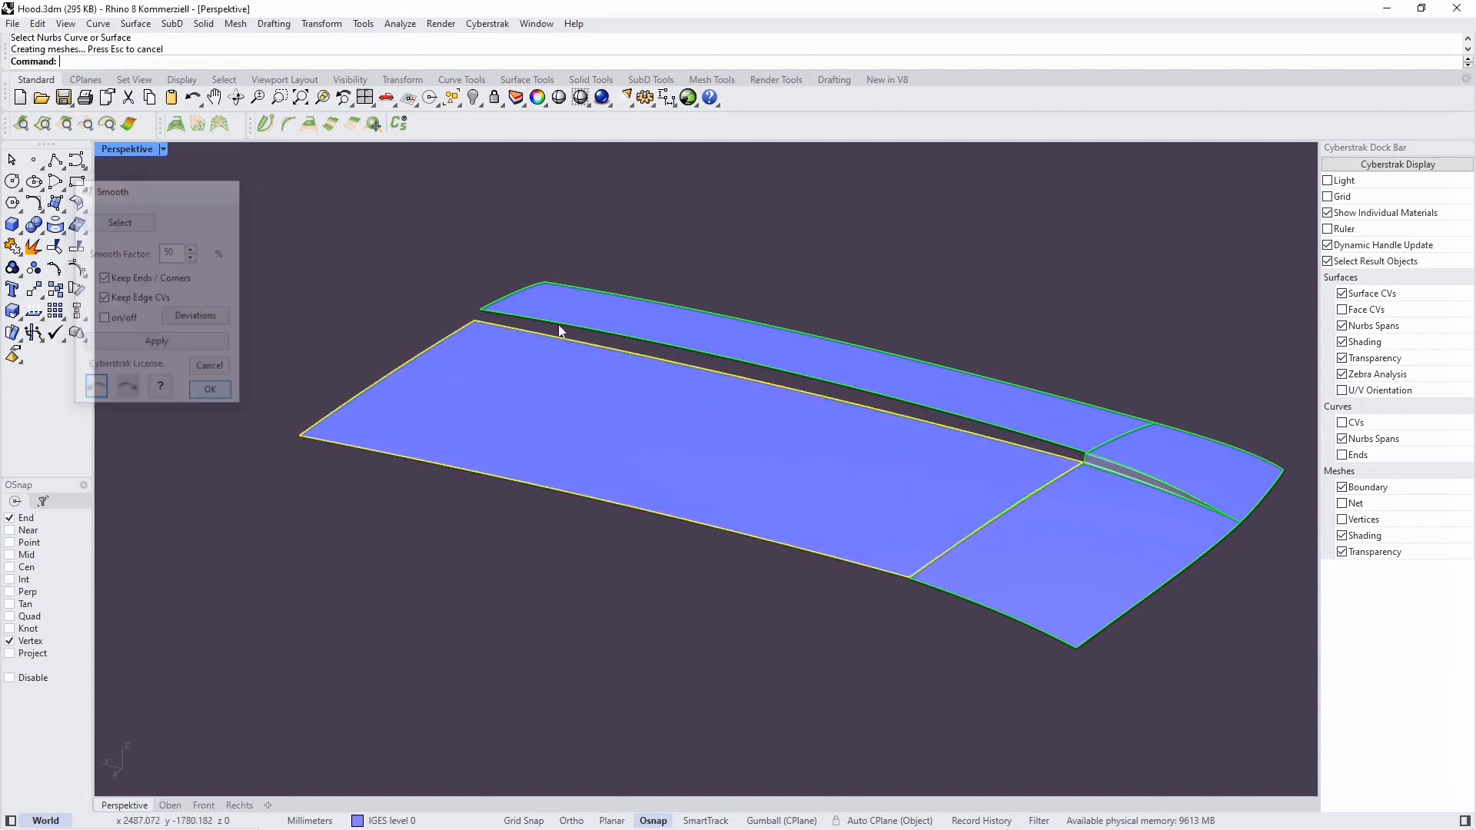
click(1341, 374)
click(1240, 316)
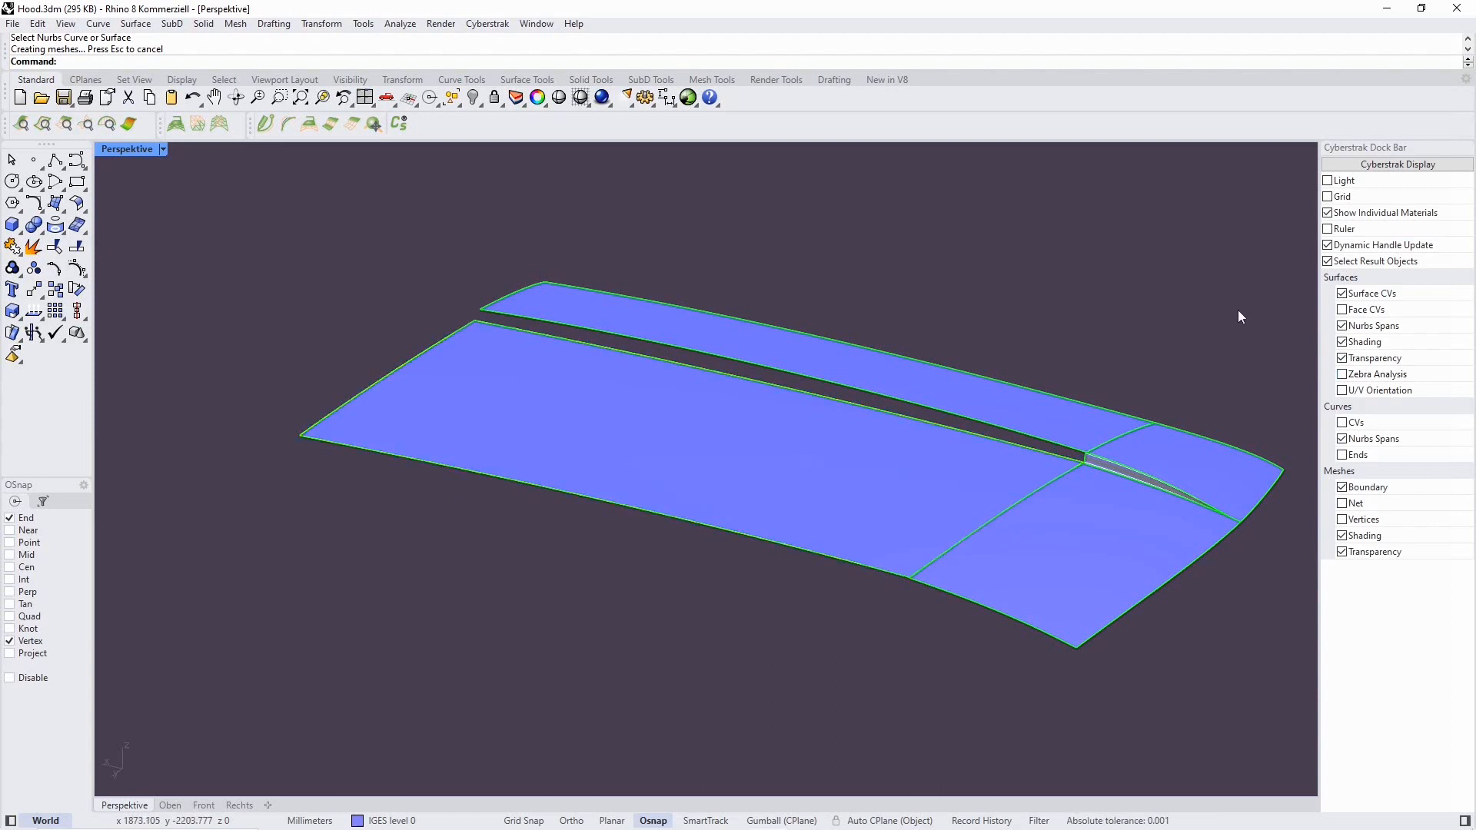
Step: Start the Match command on the edge shared by the large hood surface and its smaller neighbour, and turn on zebra analysis
mouse_move(1110, 222)
right_down()
mouse_move(1120, 255)
mouse_move(1119, 237)
right_up()
right_drag(1172, 292, 1094, 266)
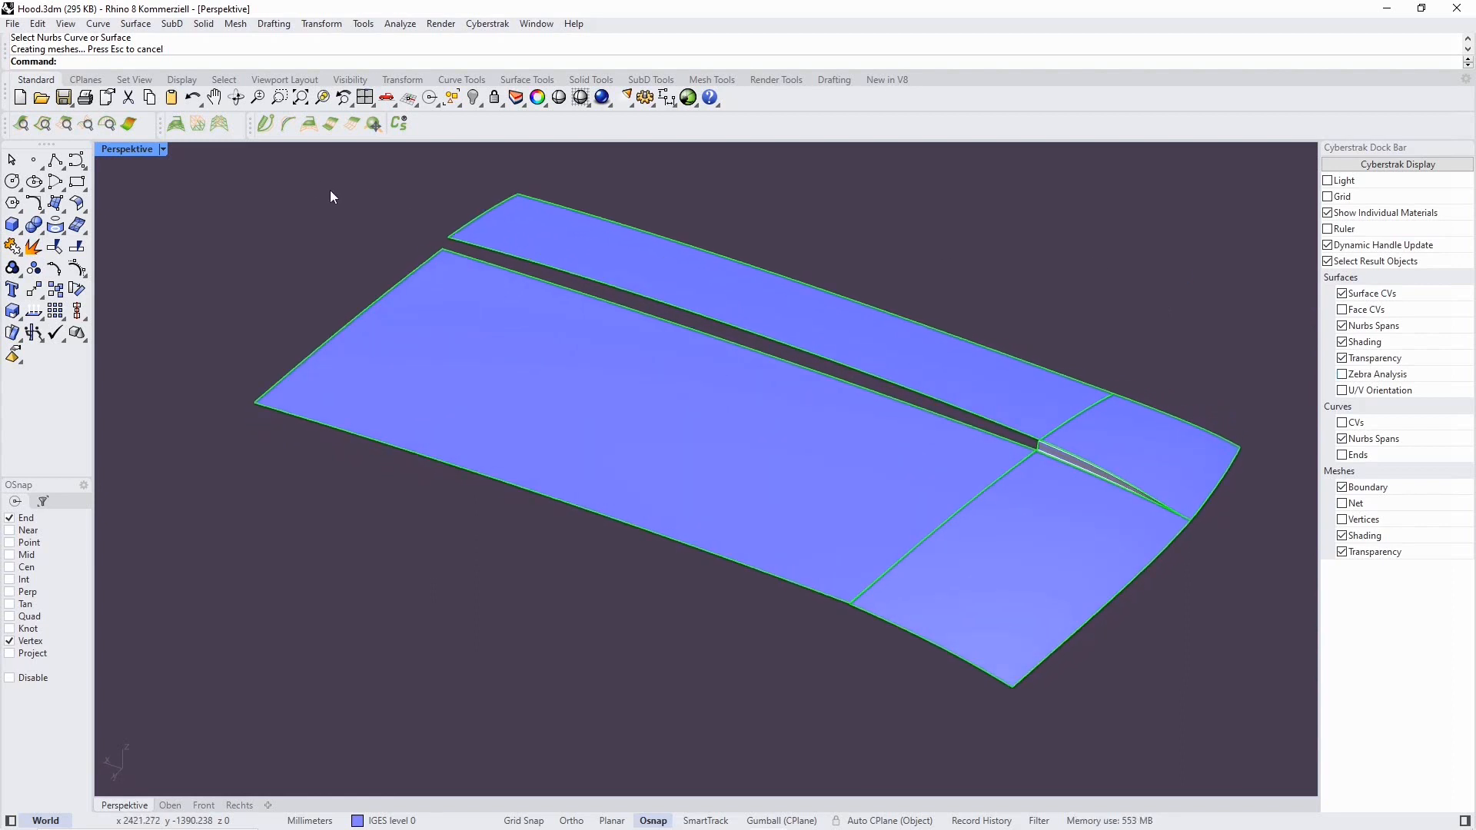
click(351, 126)
click(944, 533)
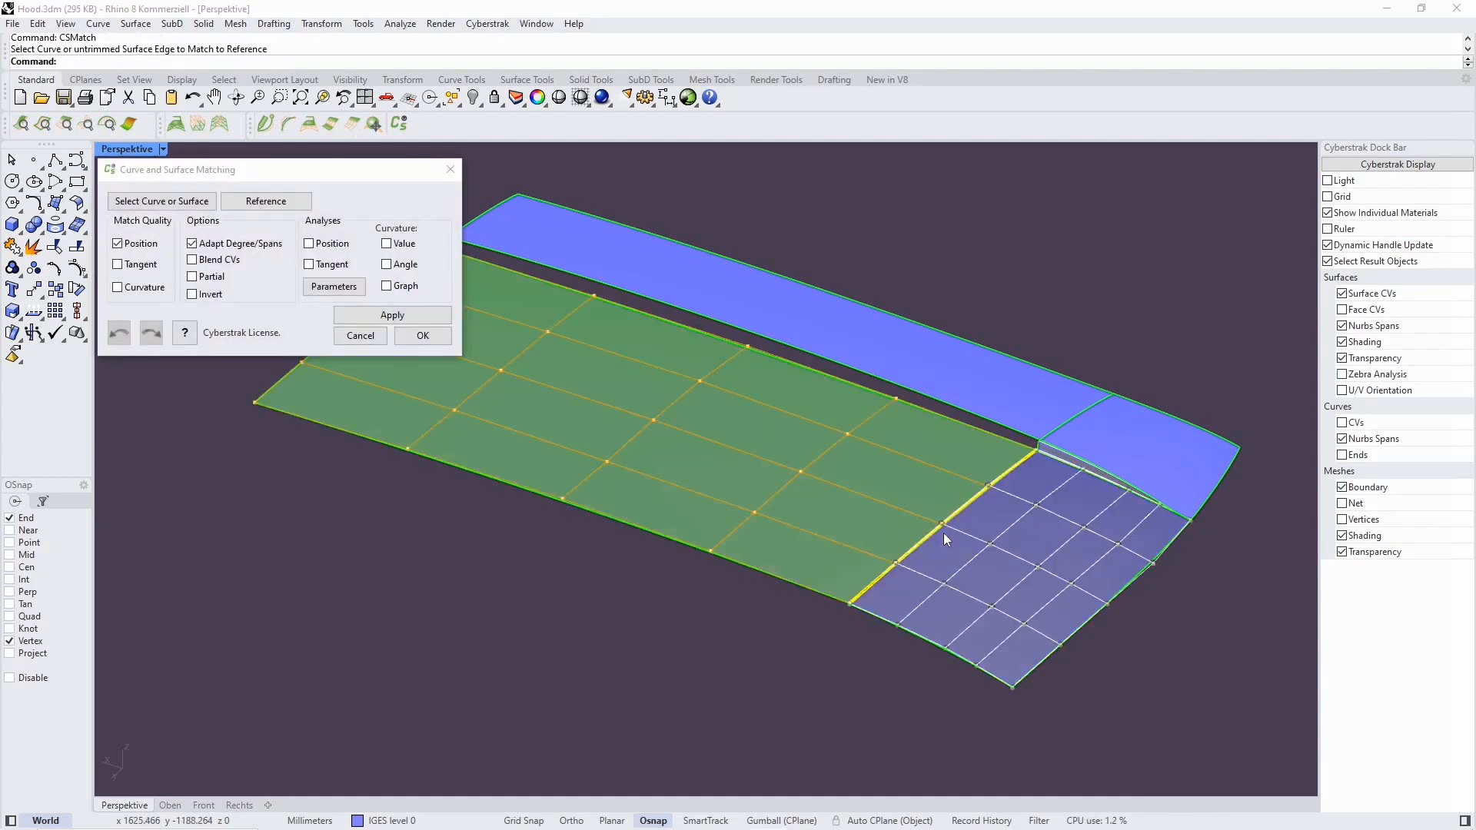
click(1350, 375)
mouse_move(1106, 359)
right_down()
mouse_move(1107, 333)
mouse_move(1118, 337)
right_up()
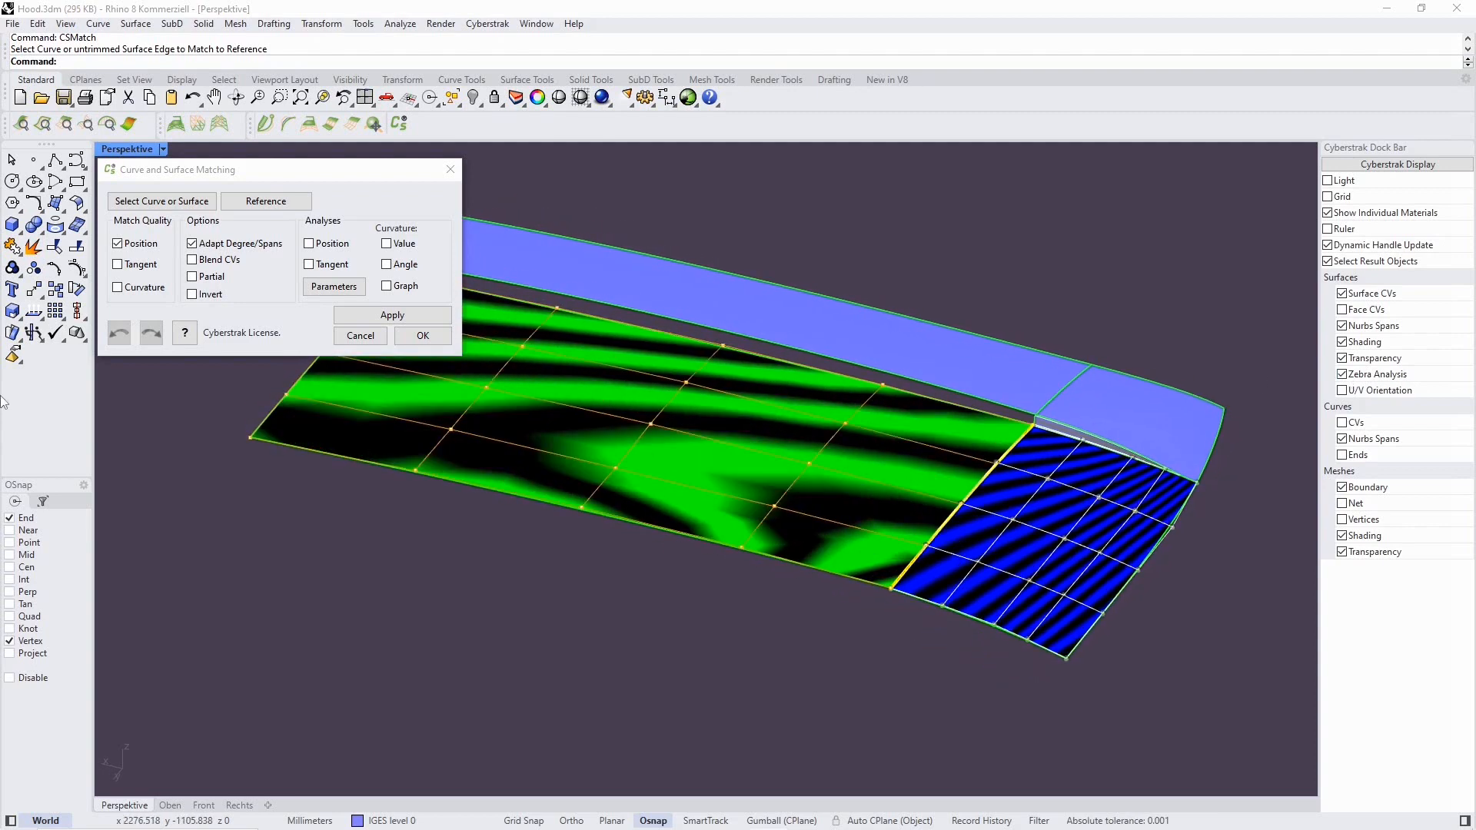
Step: Enable the Tangent and Position analyses, and match the smaller surface to the large hood surface with Tangent quality and Blend CVs
click(309, 265)
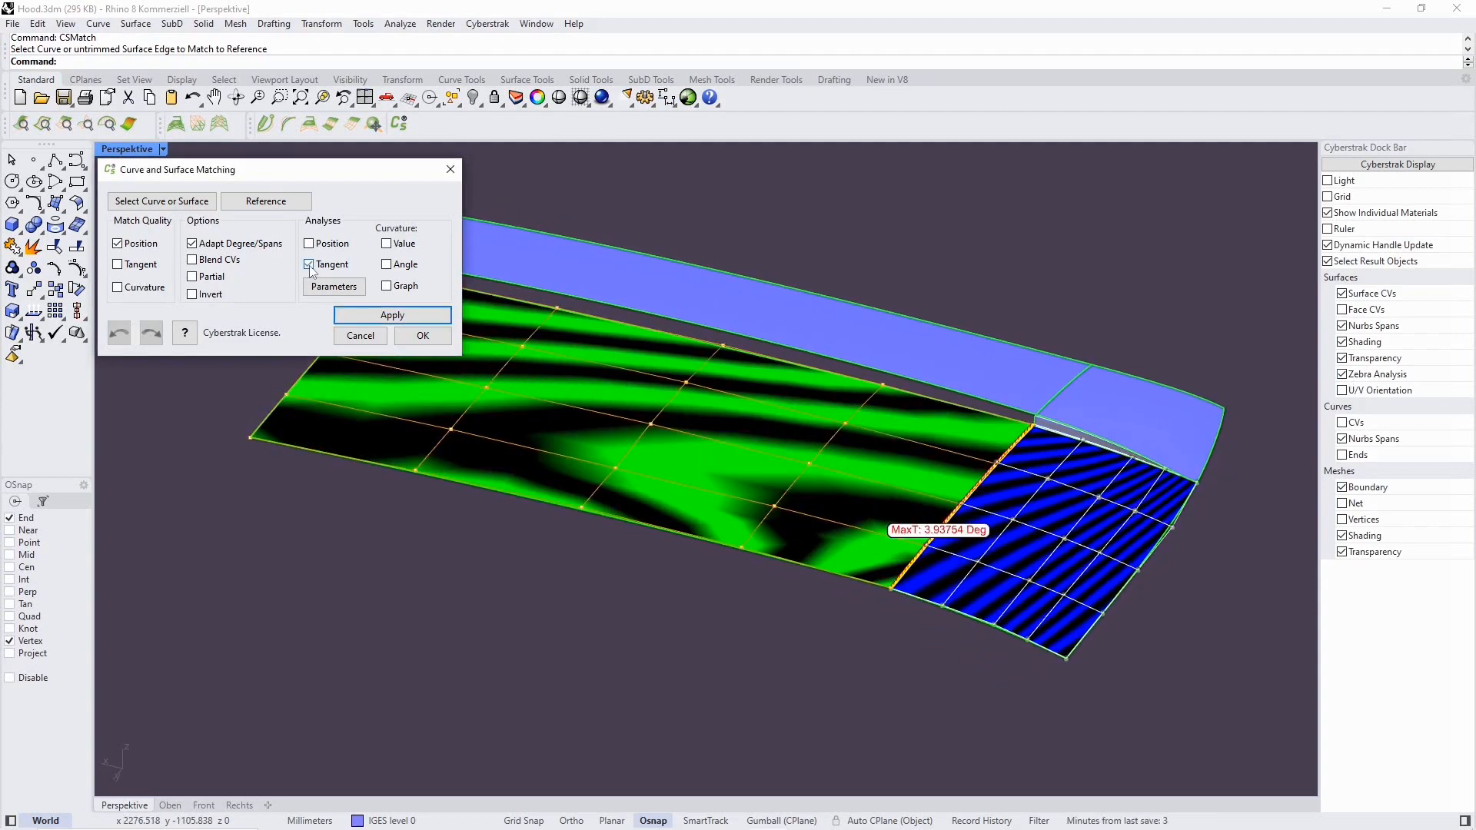
click(309, 244)
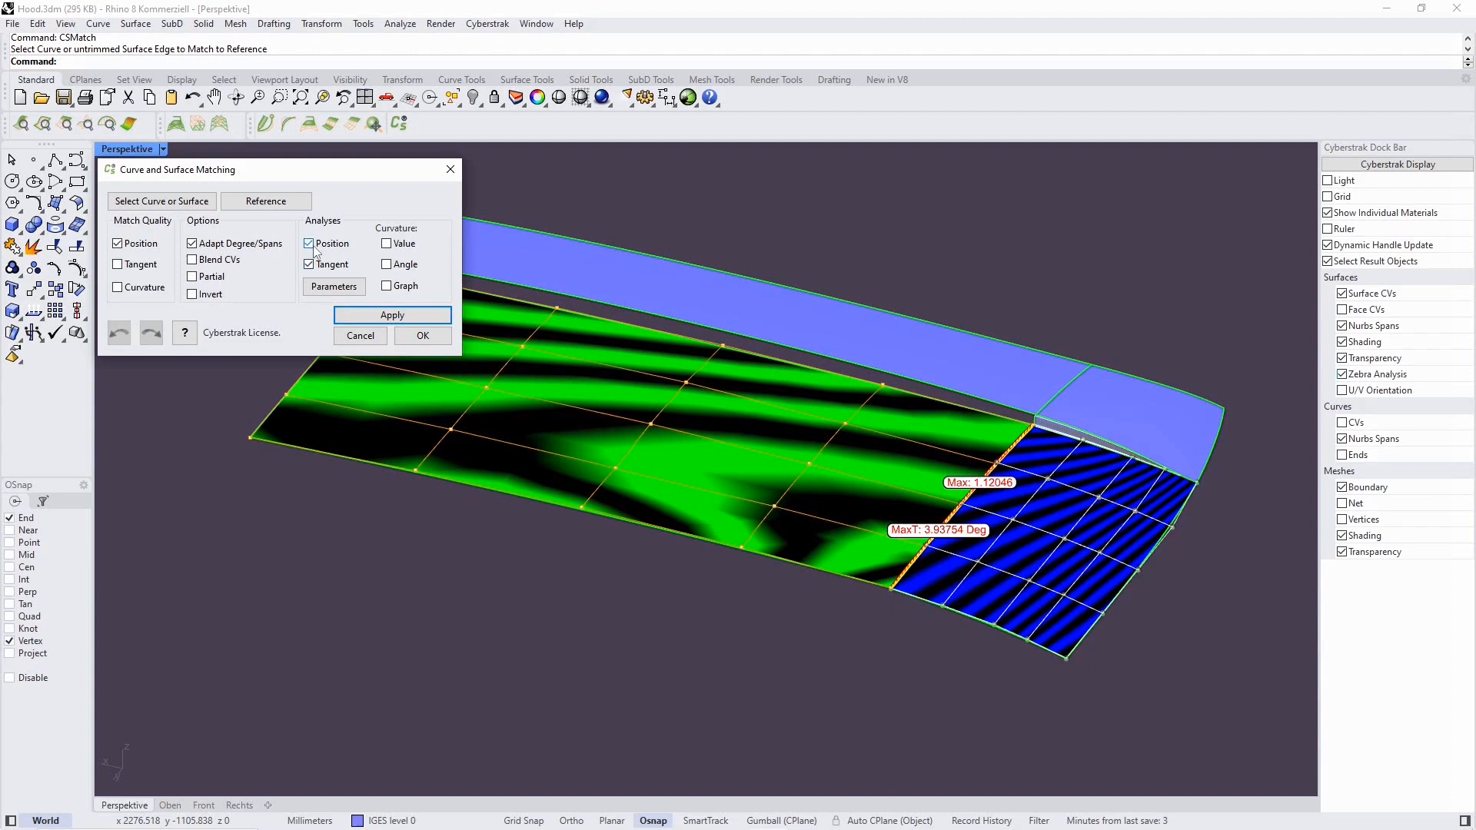
click(160, 266)
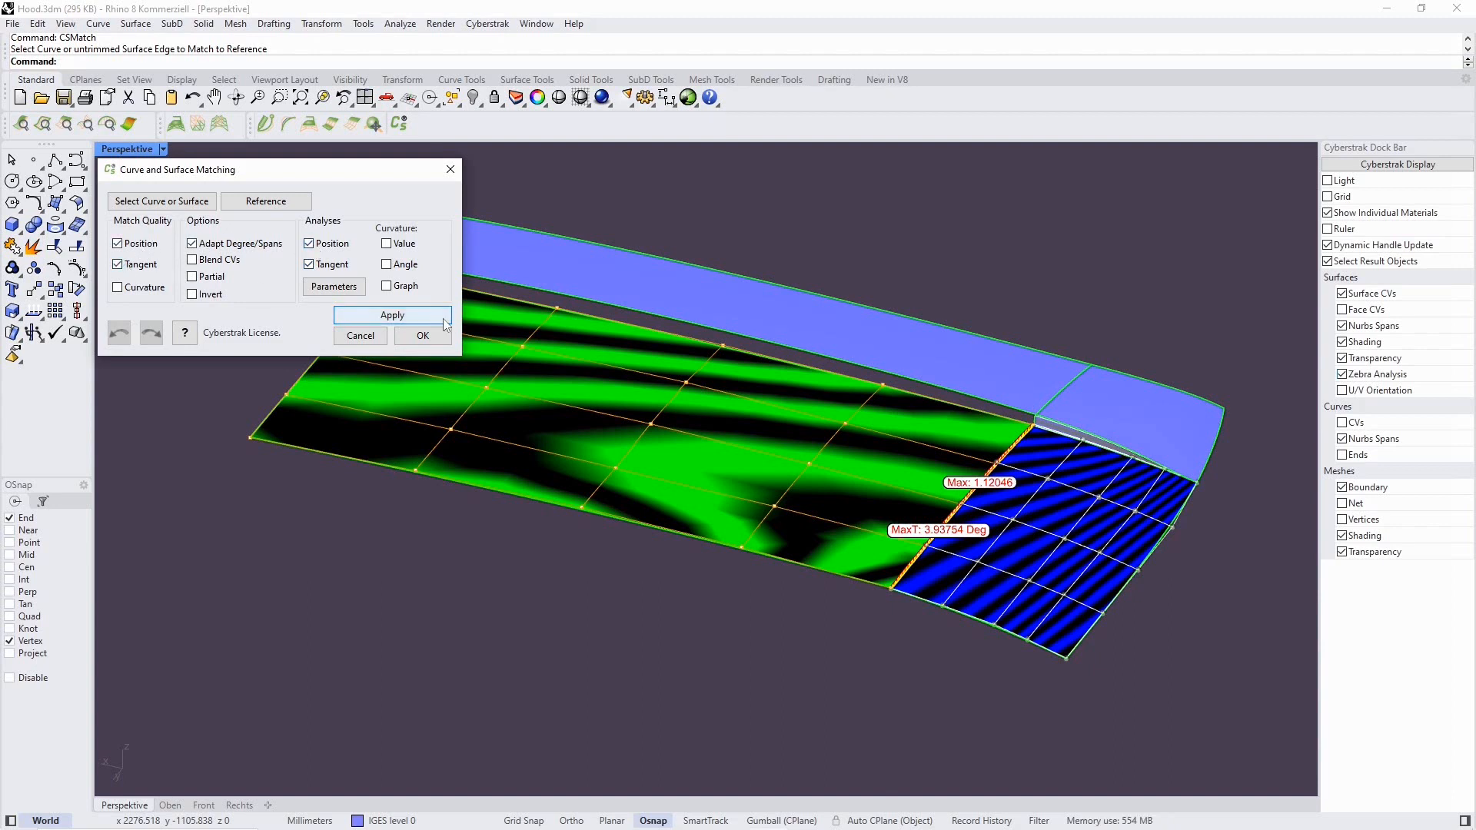
click(209, 266)
click(392, 315)
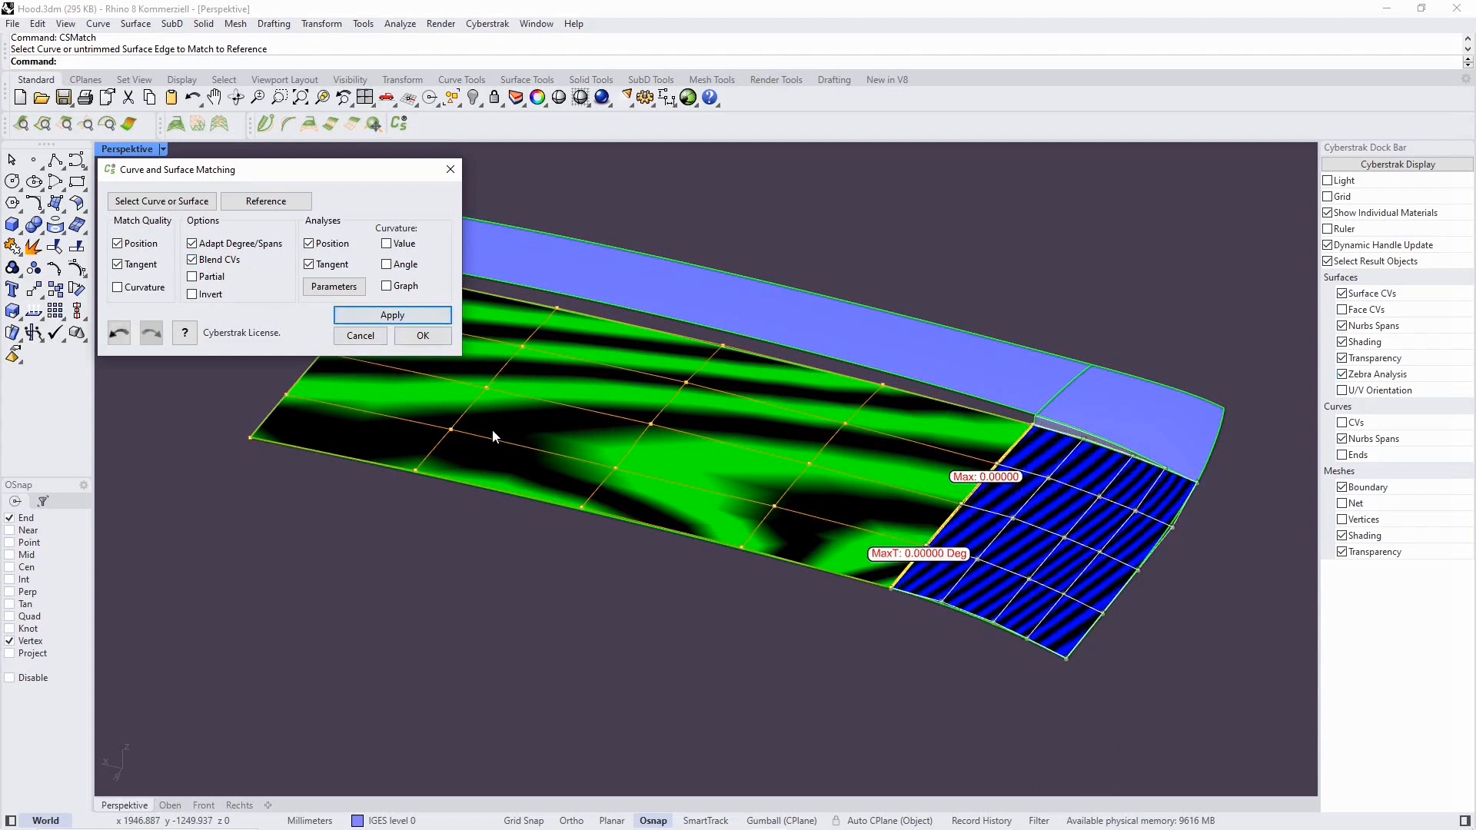
scroll(845, 487, up, 5)
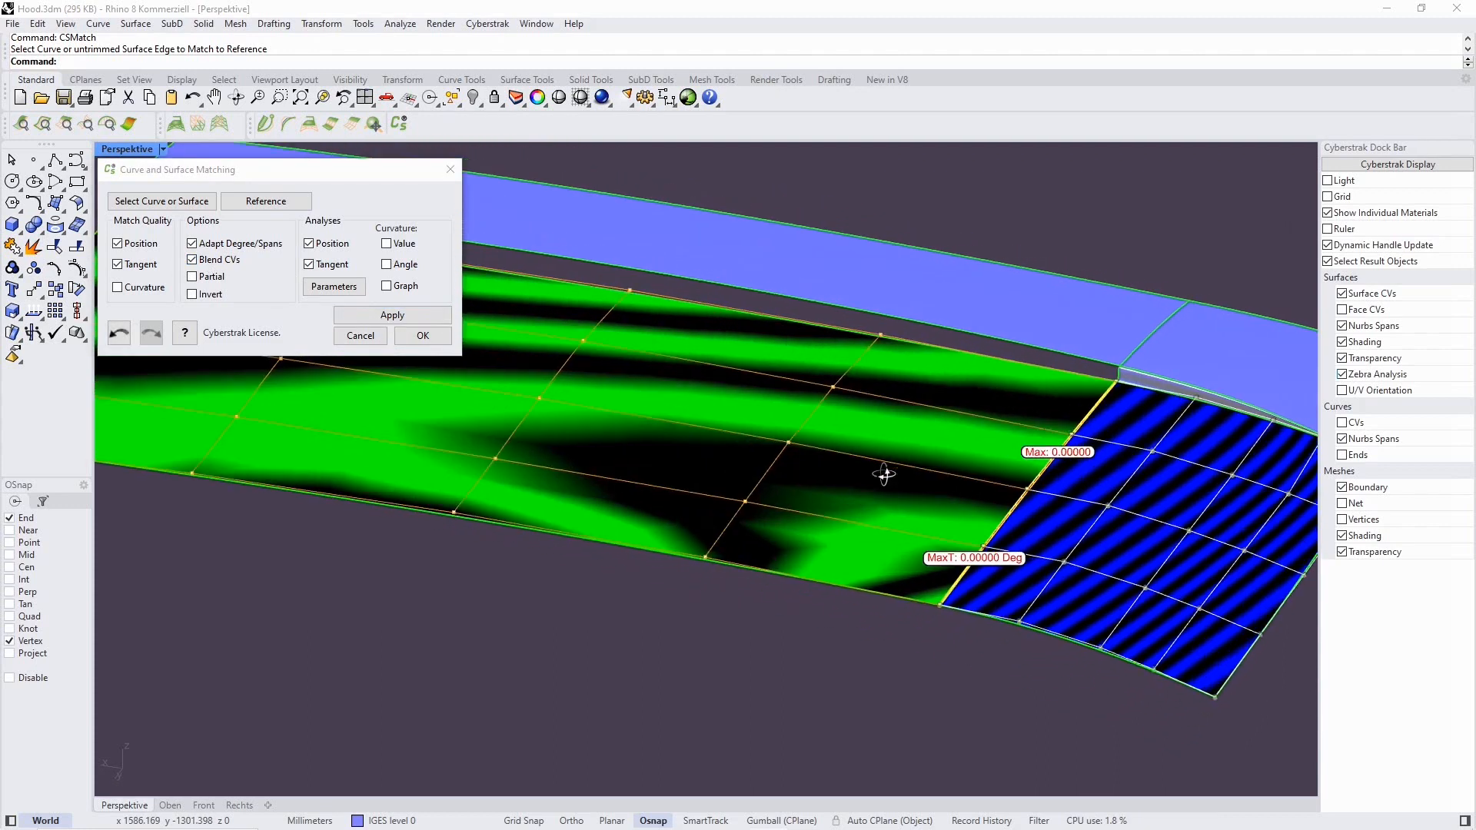
Step: Rematch the smaller surface with Curvature quality, replacing the Position and Tangent analyses with curvature Value and Angle, and accept the match
click(153, 289)
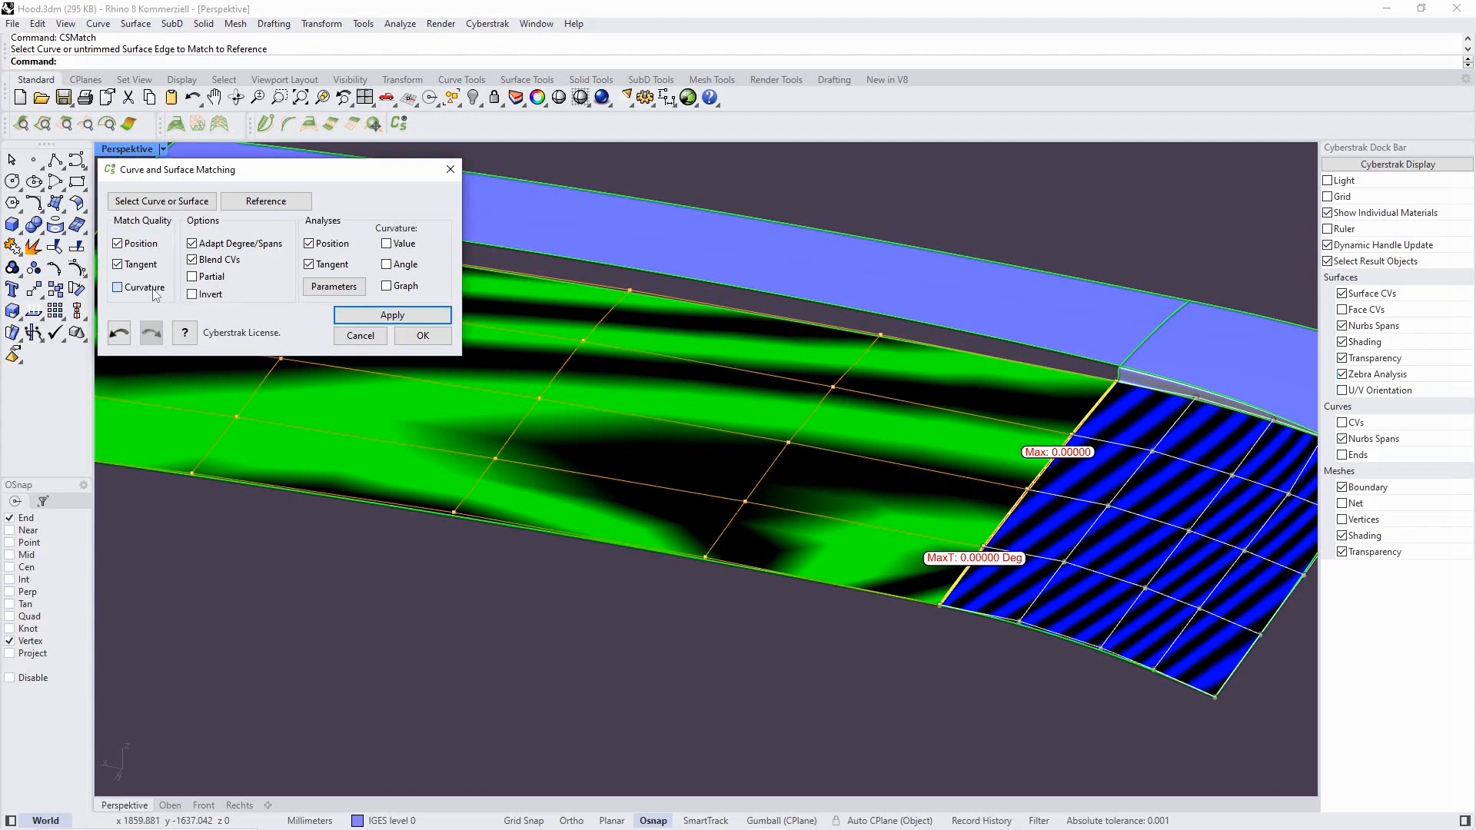
click(316, 266)
click(343, 246)
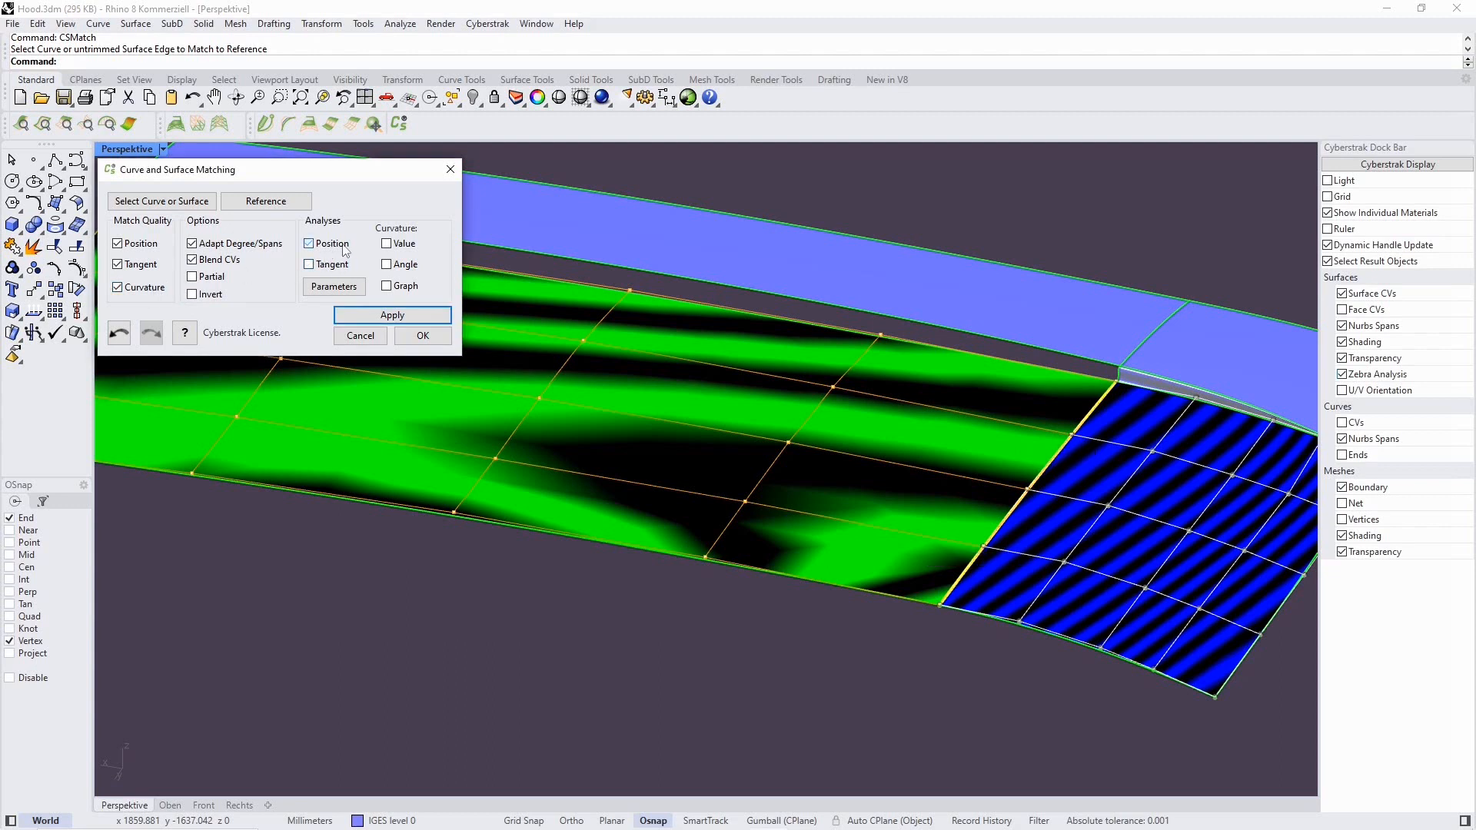
click(387, 245)
click(387, 264)
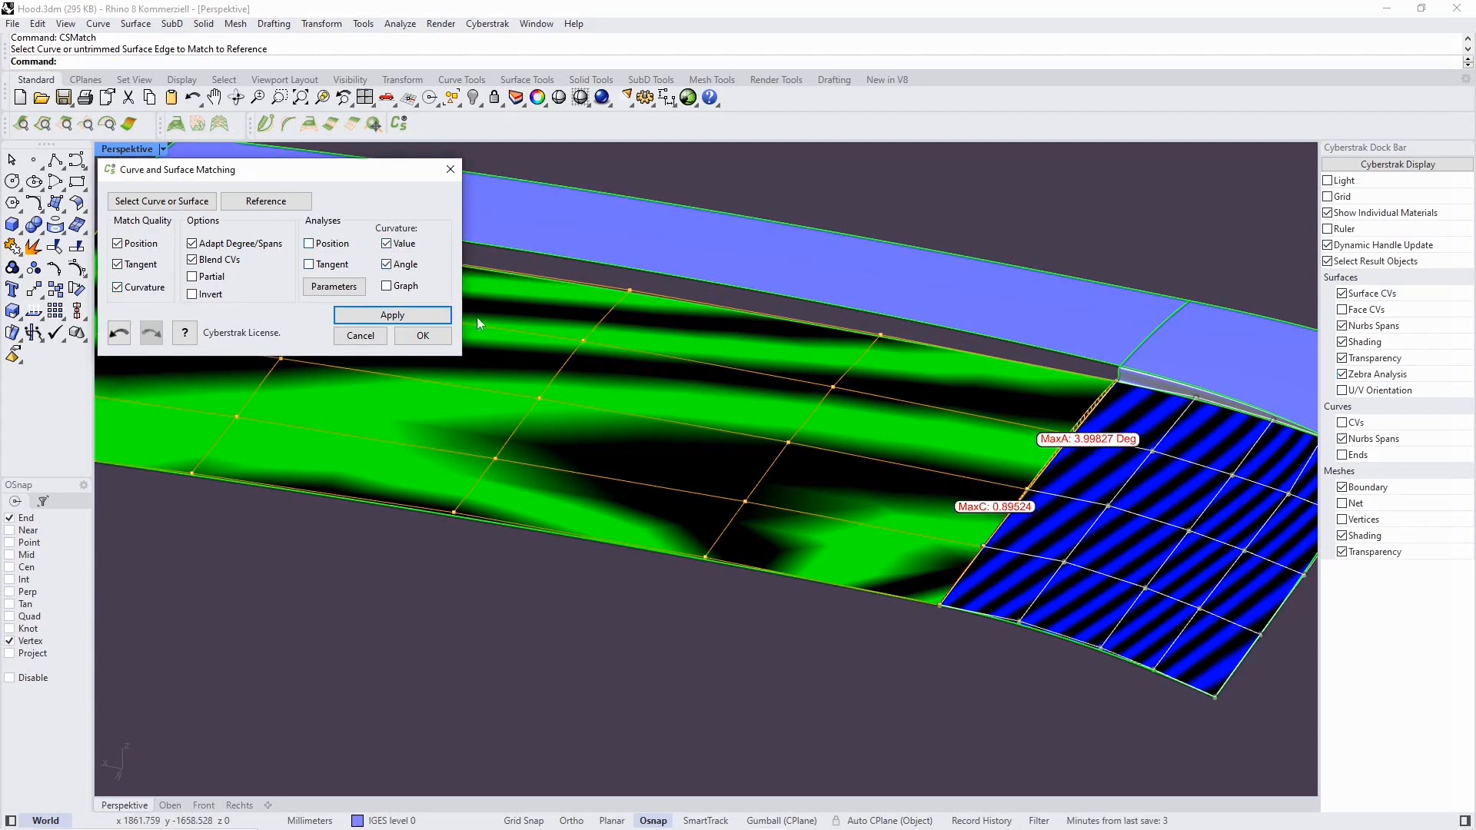
click(407, 312)
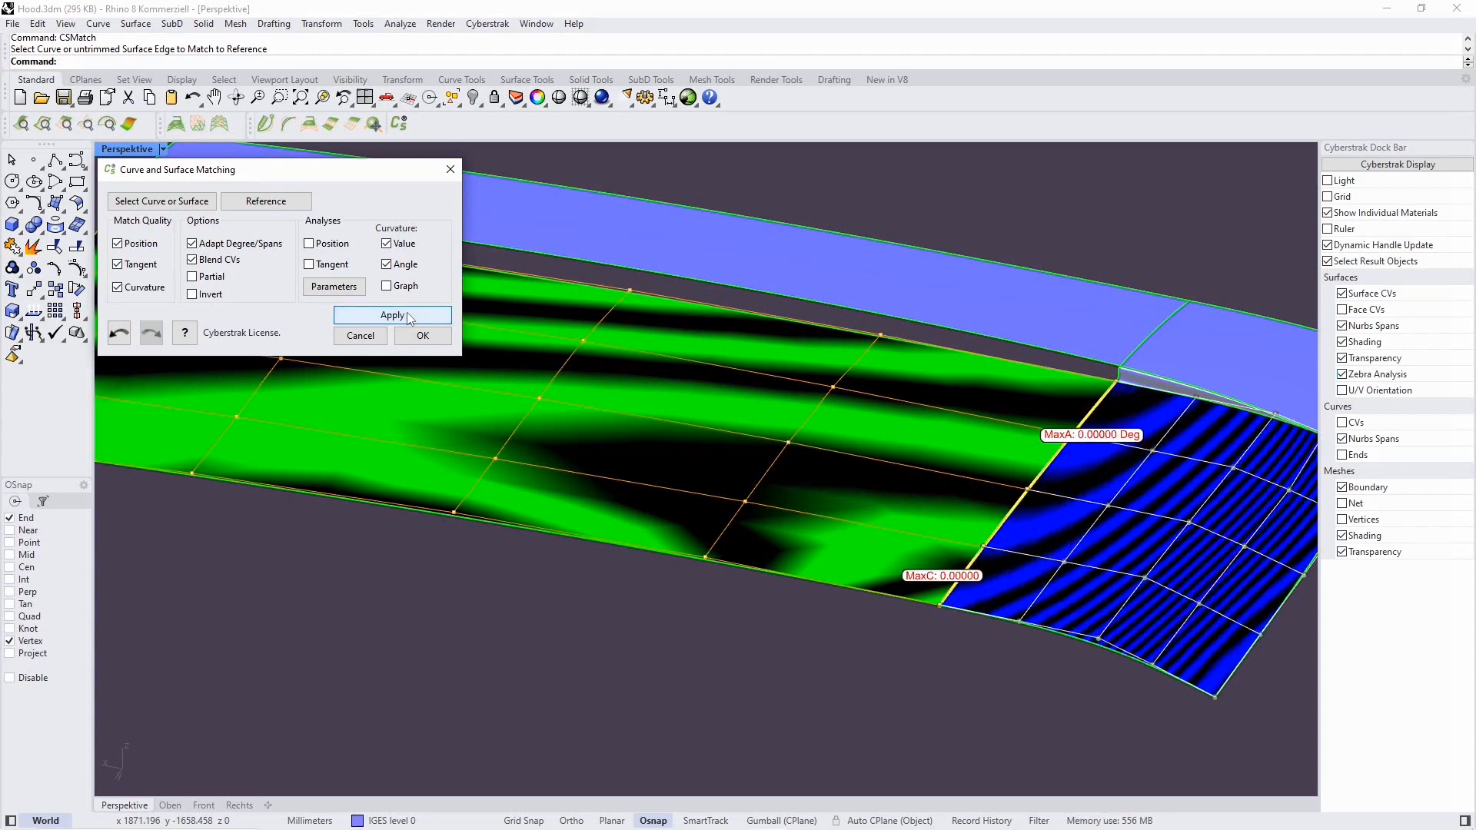
right_drag(749, 523, 757, 525)
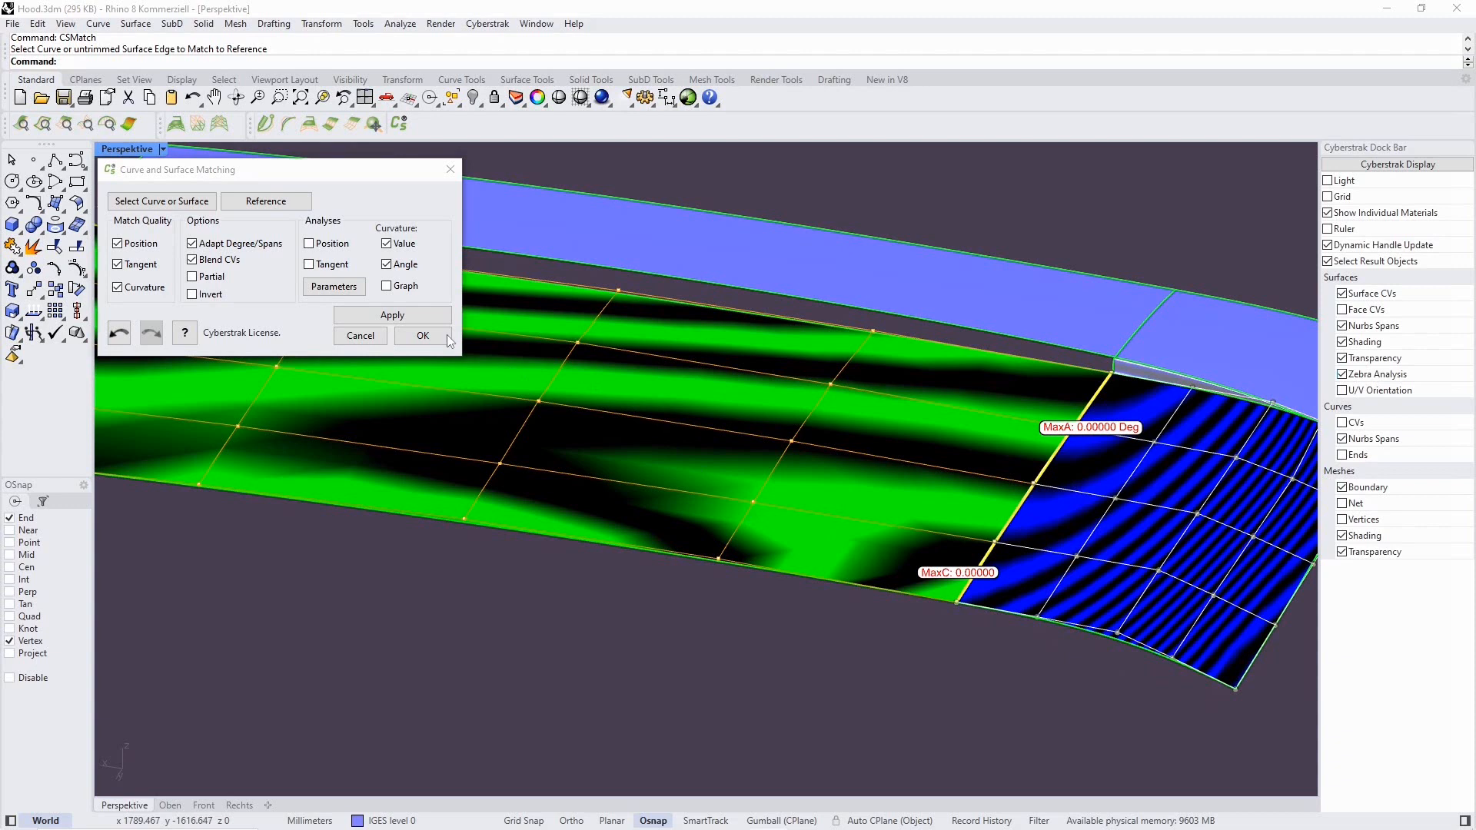
click(423, 335)
Step: Create a Surface Blend across the long gap between the facing edges of the large hood surface and the narrow surface beside it
right_drag(552, 590, 518, 509)
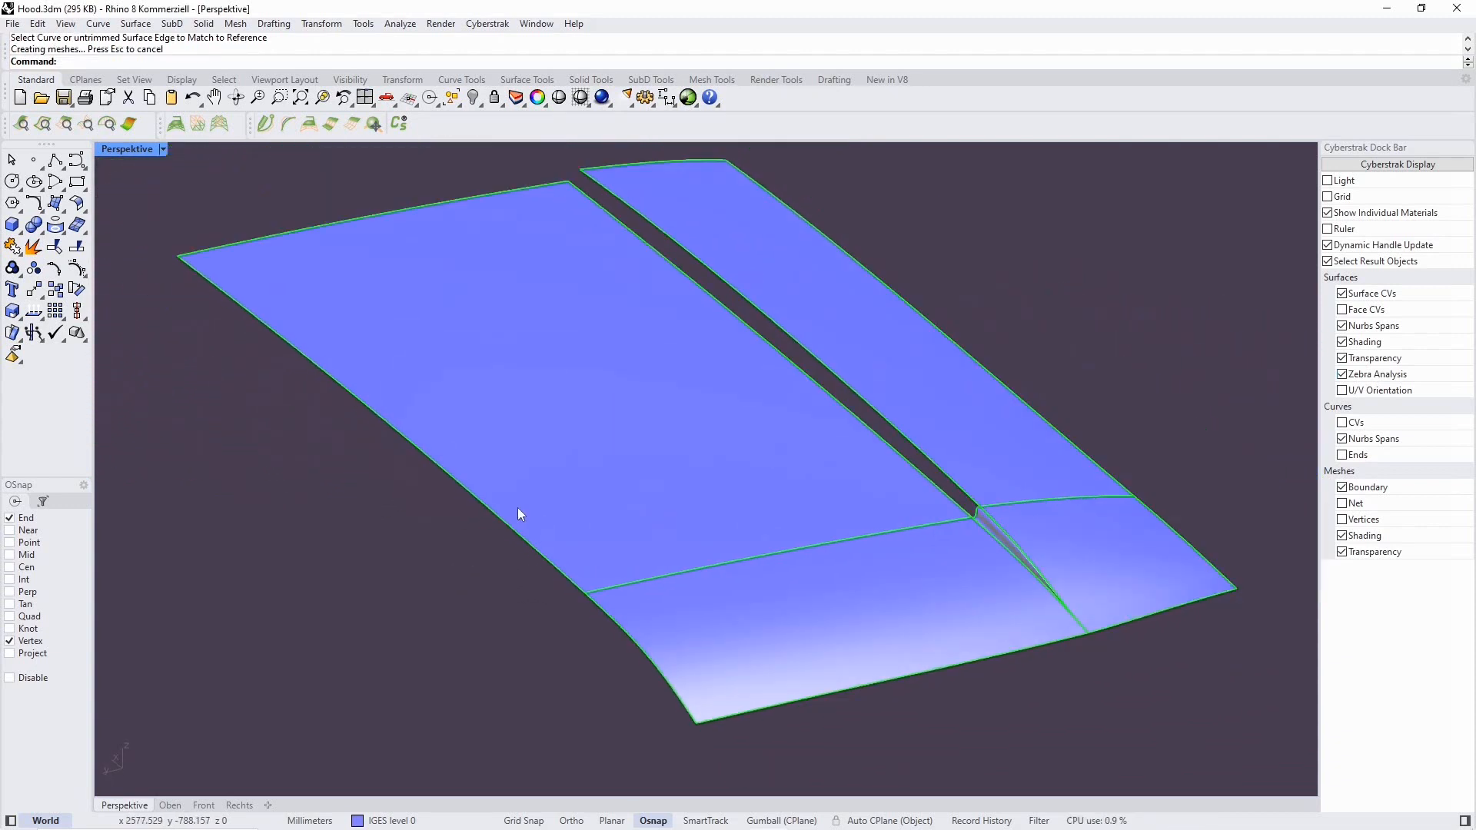
right_drag(632, 398, 745, 382)
scroll(752, 389, up, 2)
scroll(752, 386, down, 3)
mouse_move(846, 395)
shift+right_down()
mouse_move(840, 369)
mouse_move(896, 386)
mouse_move(853, 385)
shift+right_up()
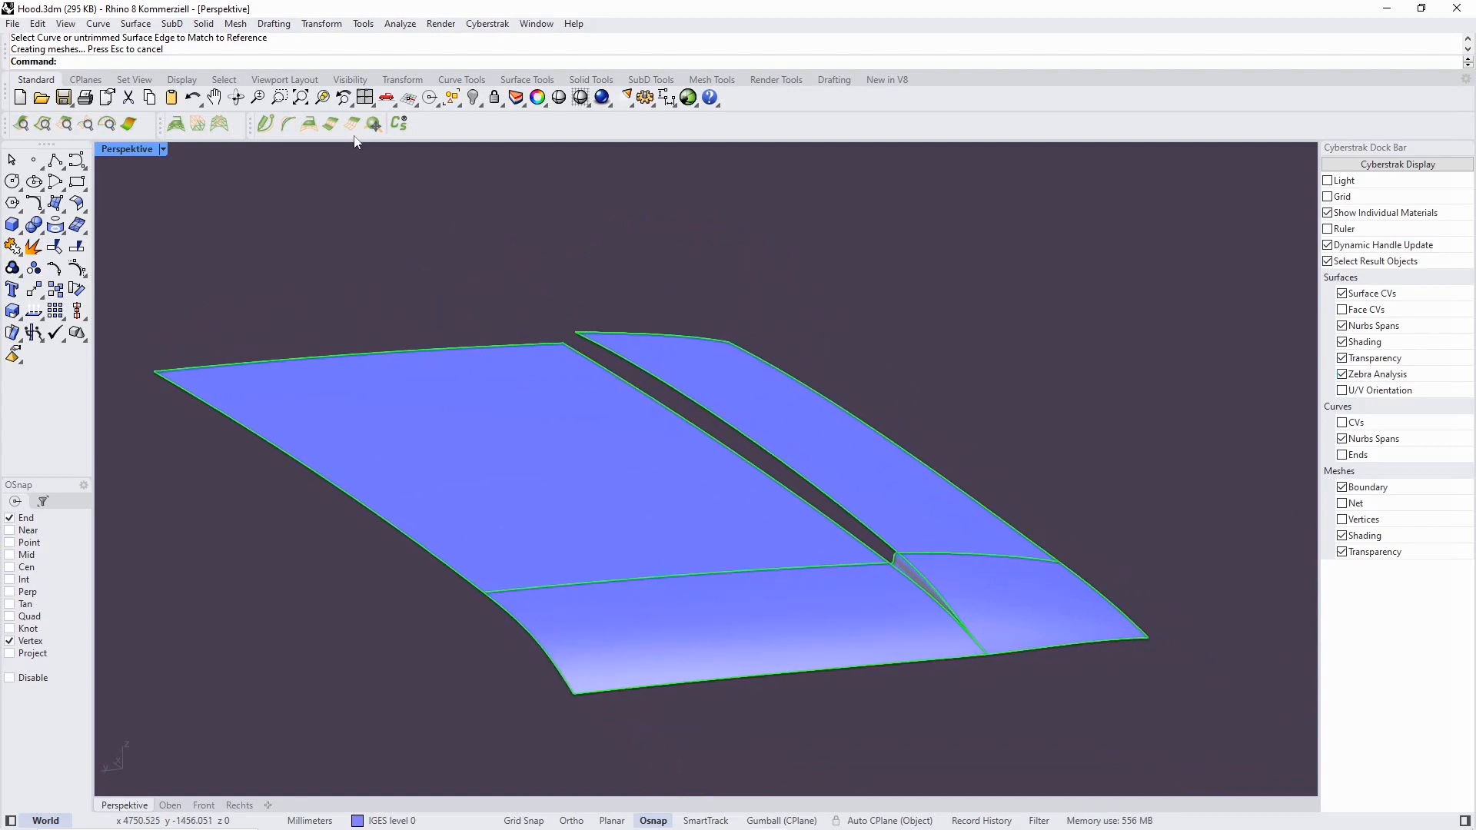
click(330, 126)
click(717, 443)
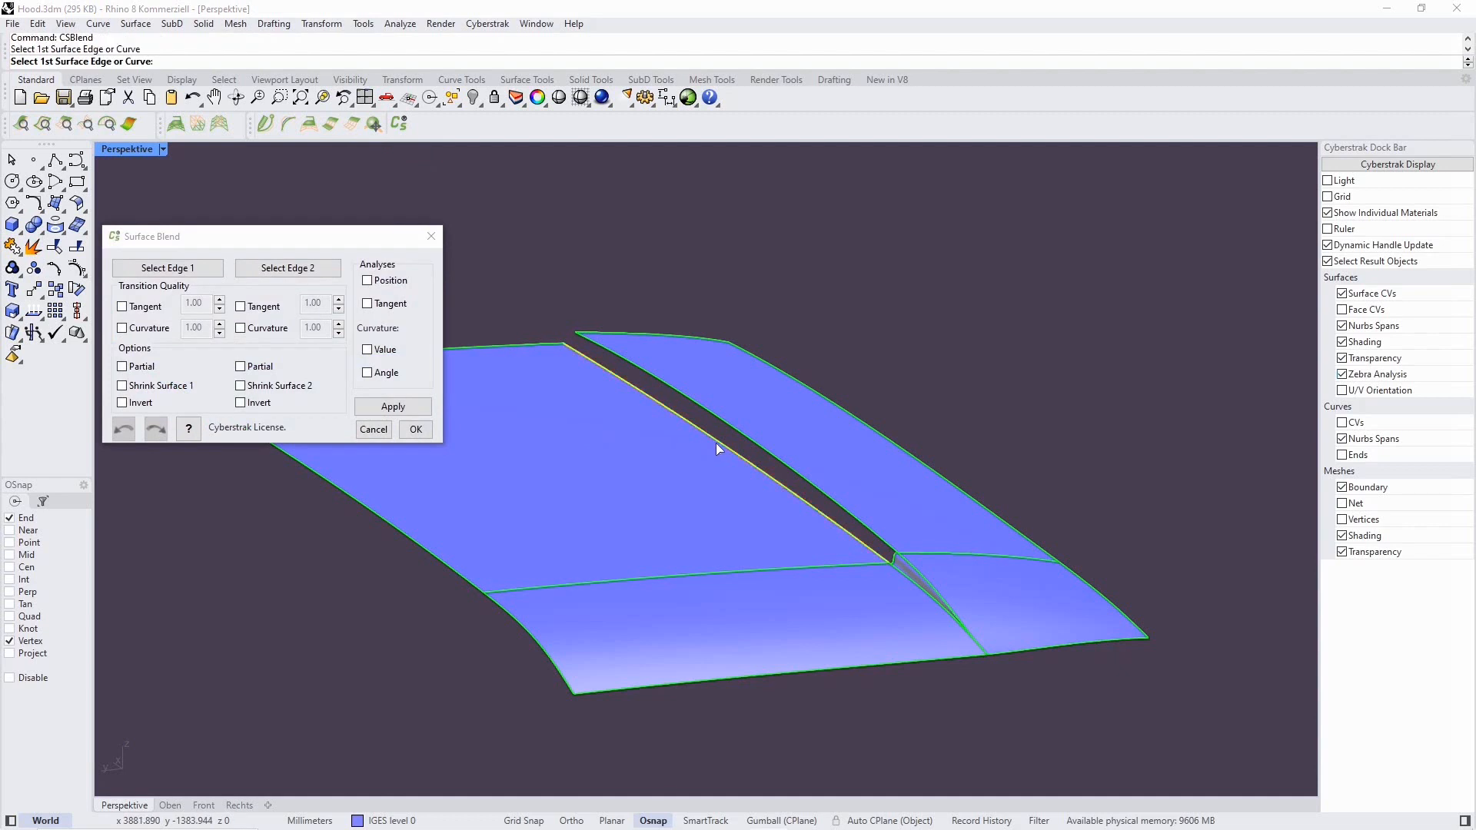
click(751, 443)
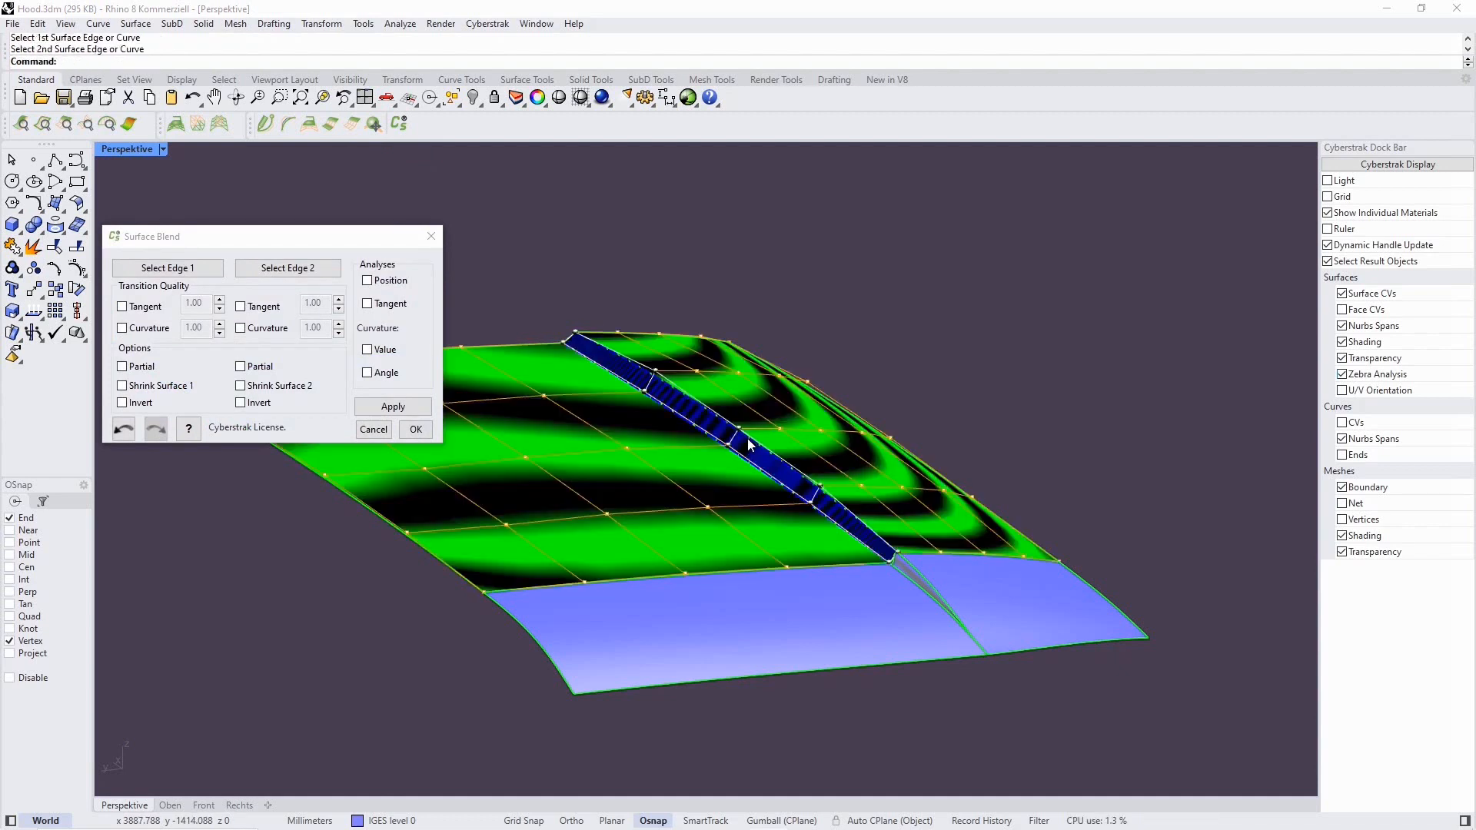
Step: Set the blend to tangent and curvature transitions along both edges, with all factors at 1.00
scroll(676, 454, up, 5)
right_drag(672, 456, 644, 452)
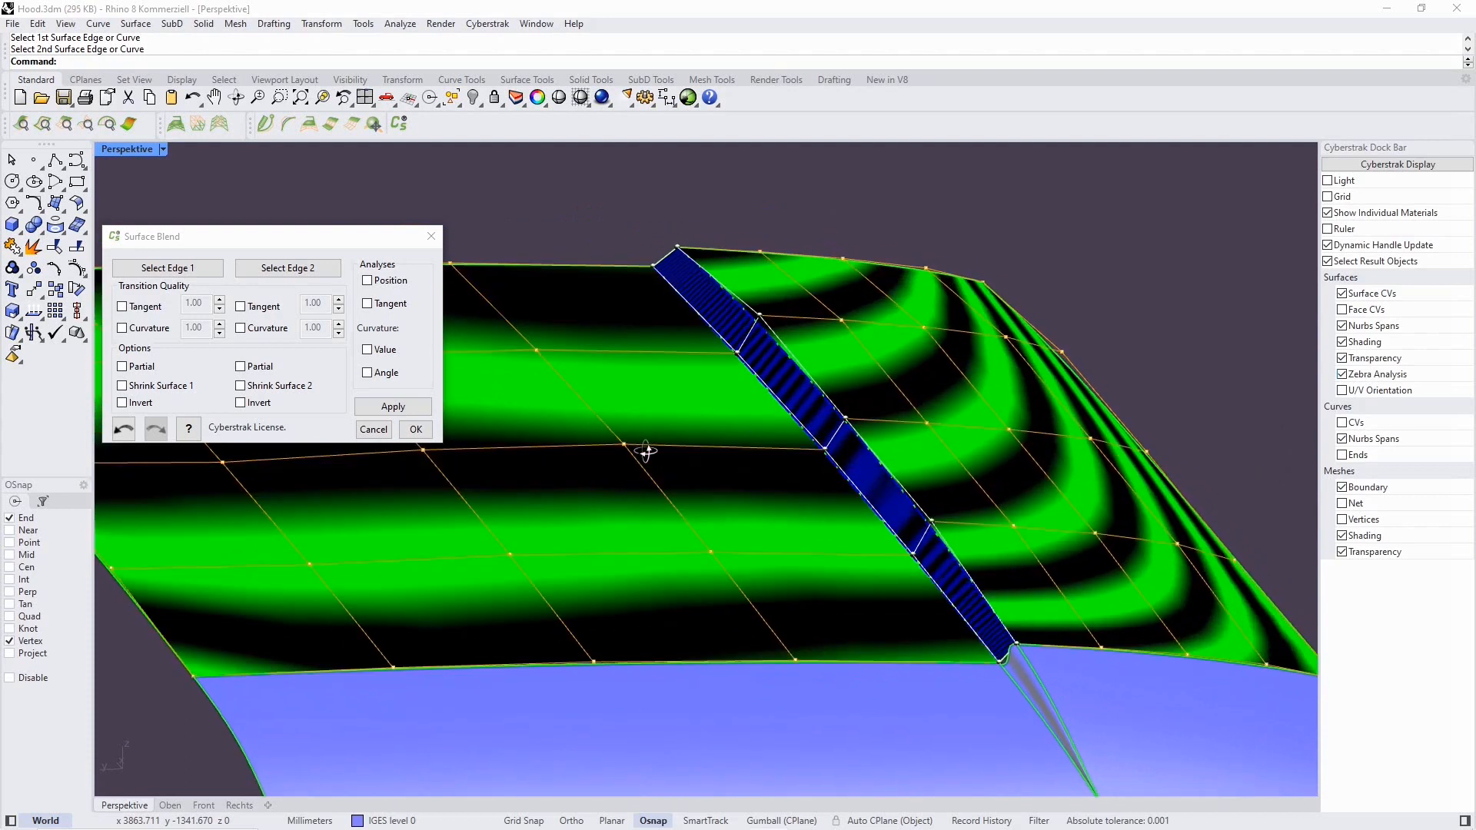
click(139, 331)
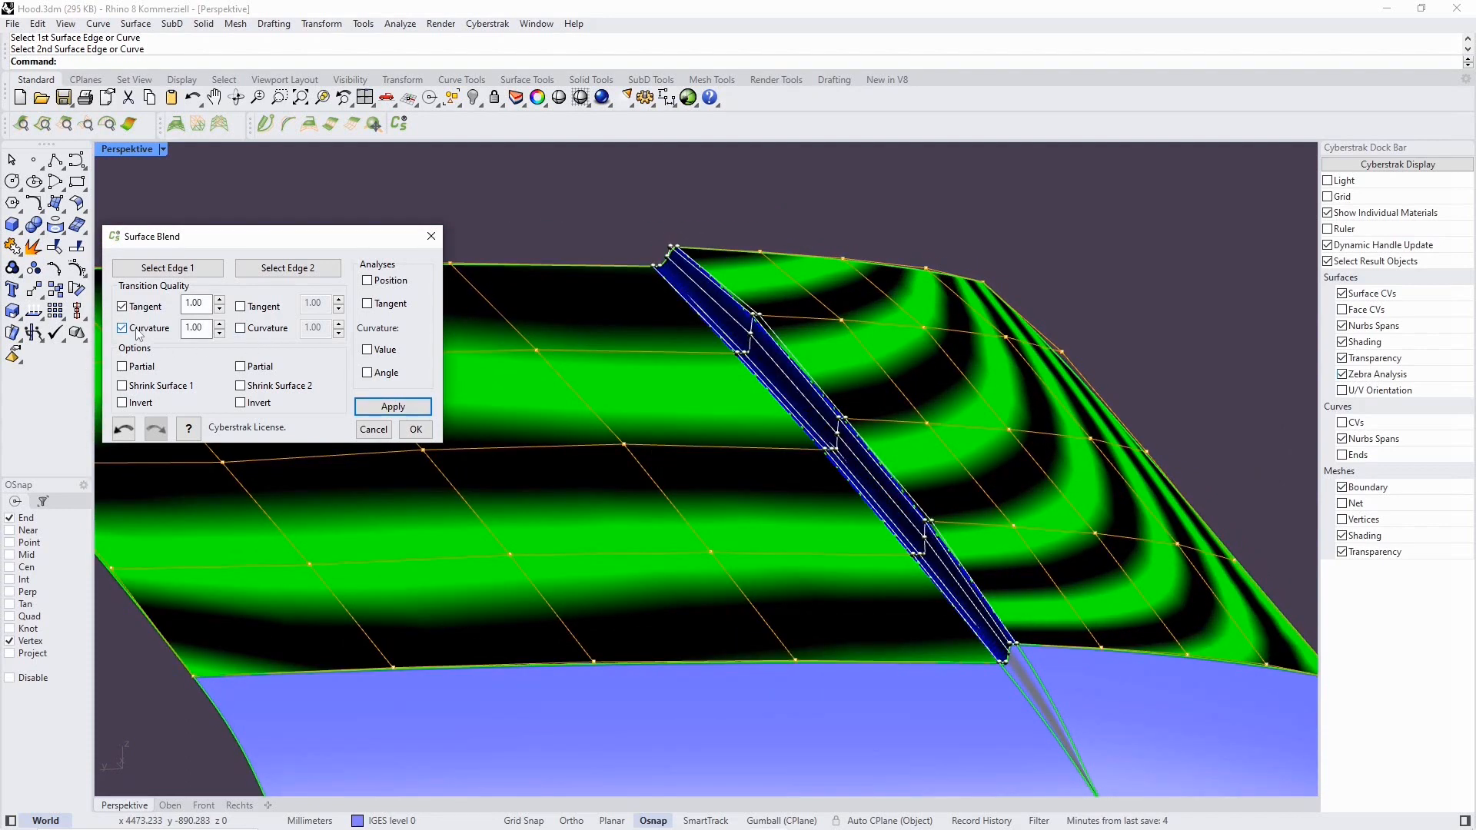
click(256, 332)
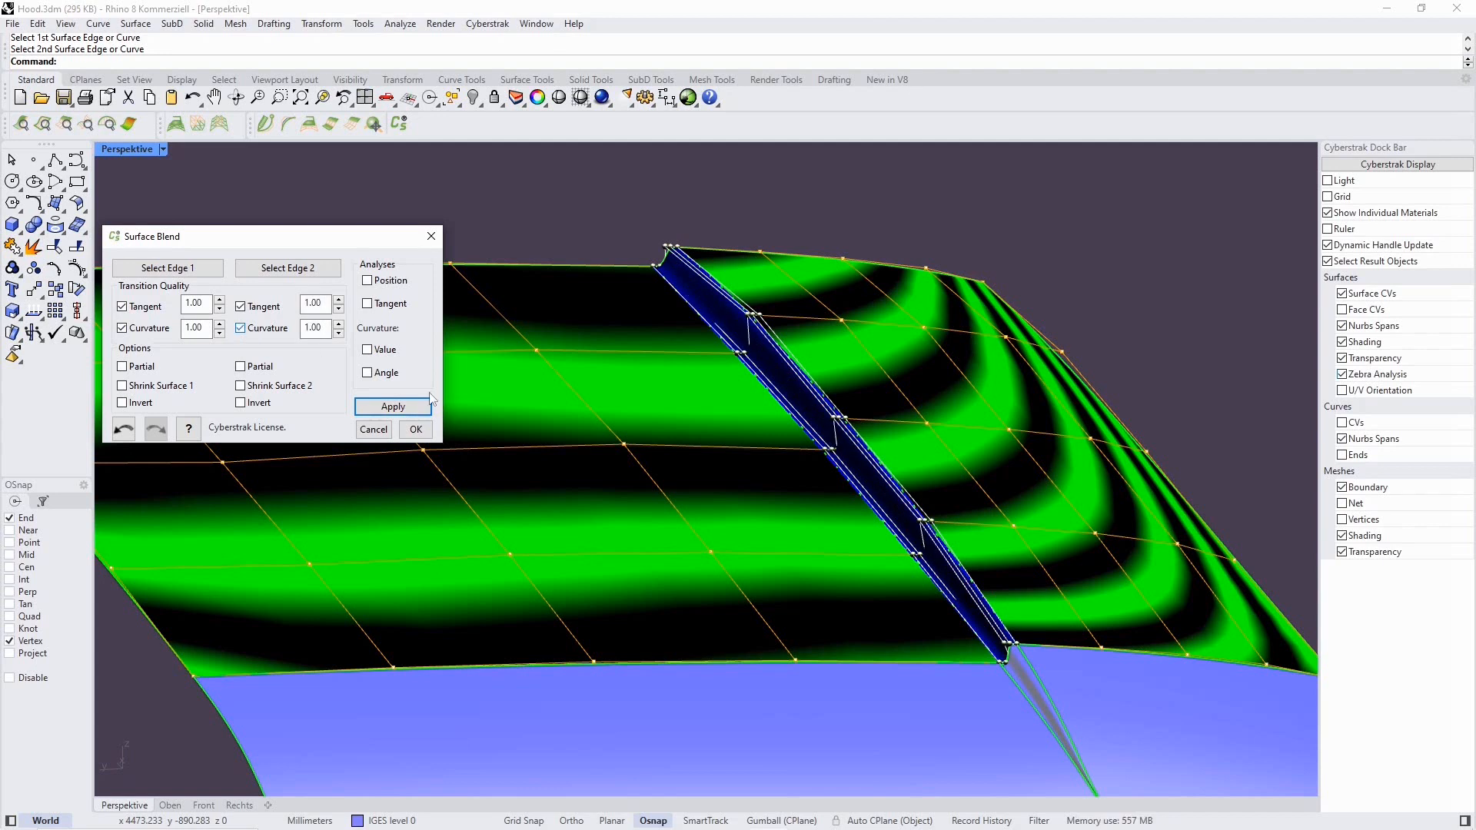
right_drag(751, 481, 745, 481)
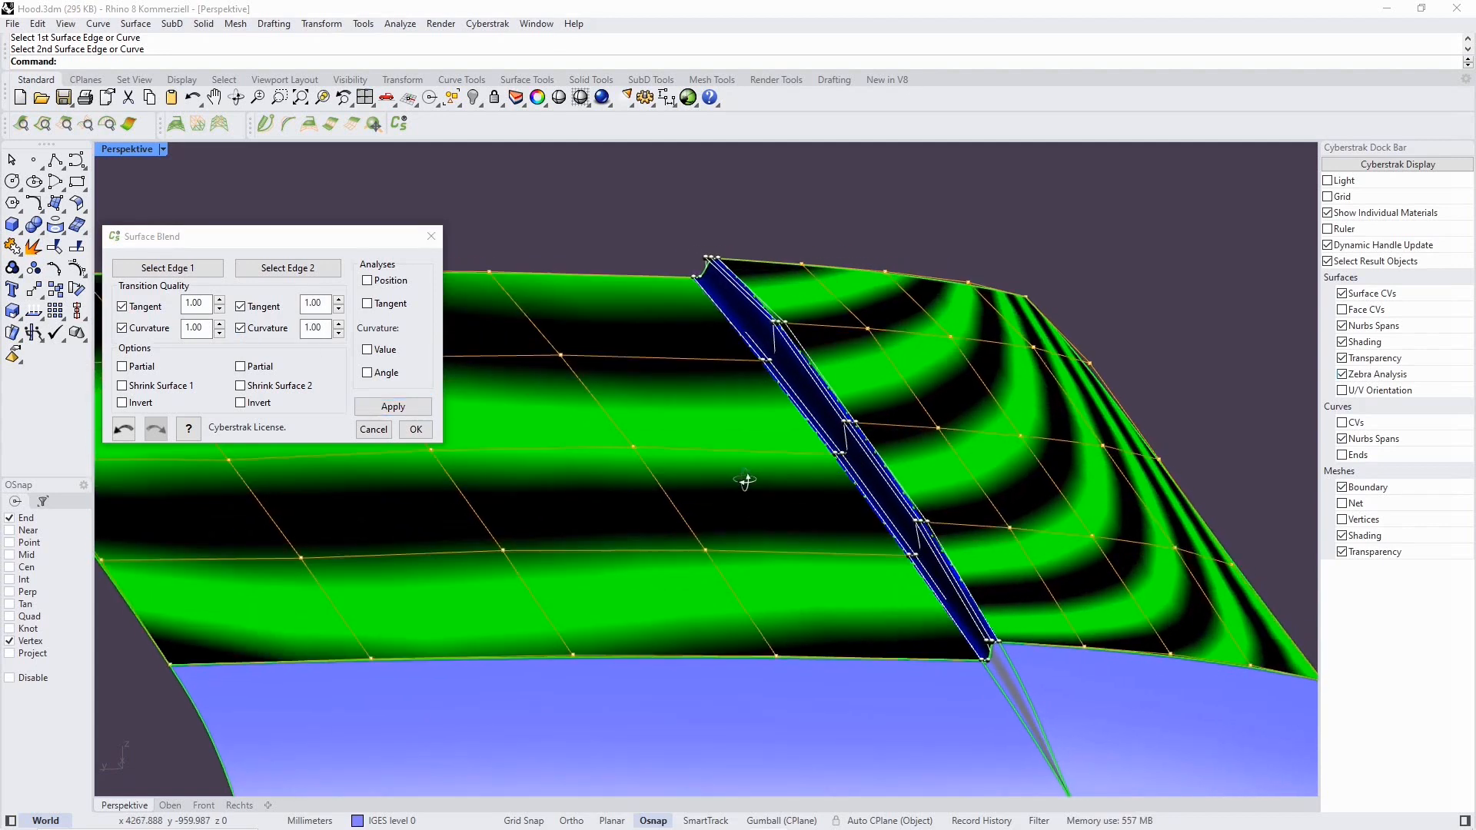
Step: Turn off zebra analysis to inspect the shaded blend surface, and move the Surface Blend dialog clear of the model
click(1343, 374)
right_drag(1276, 370, 1263, 347)
scroll(874, 461, up, 2)
scroll(874, 461, up, 4)
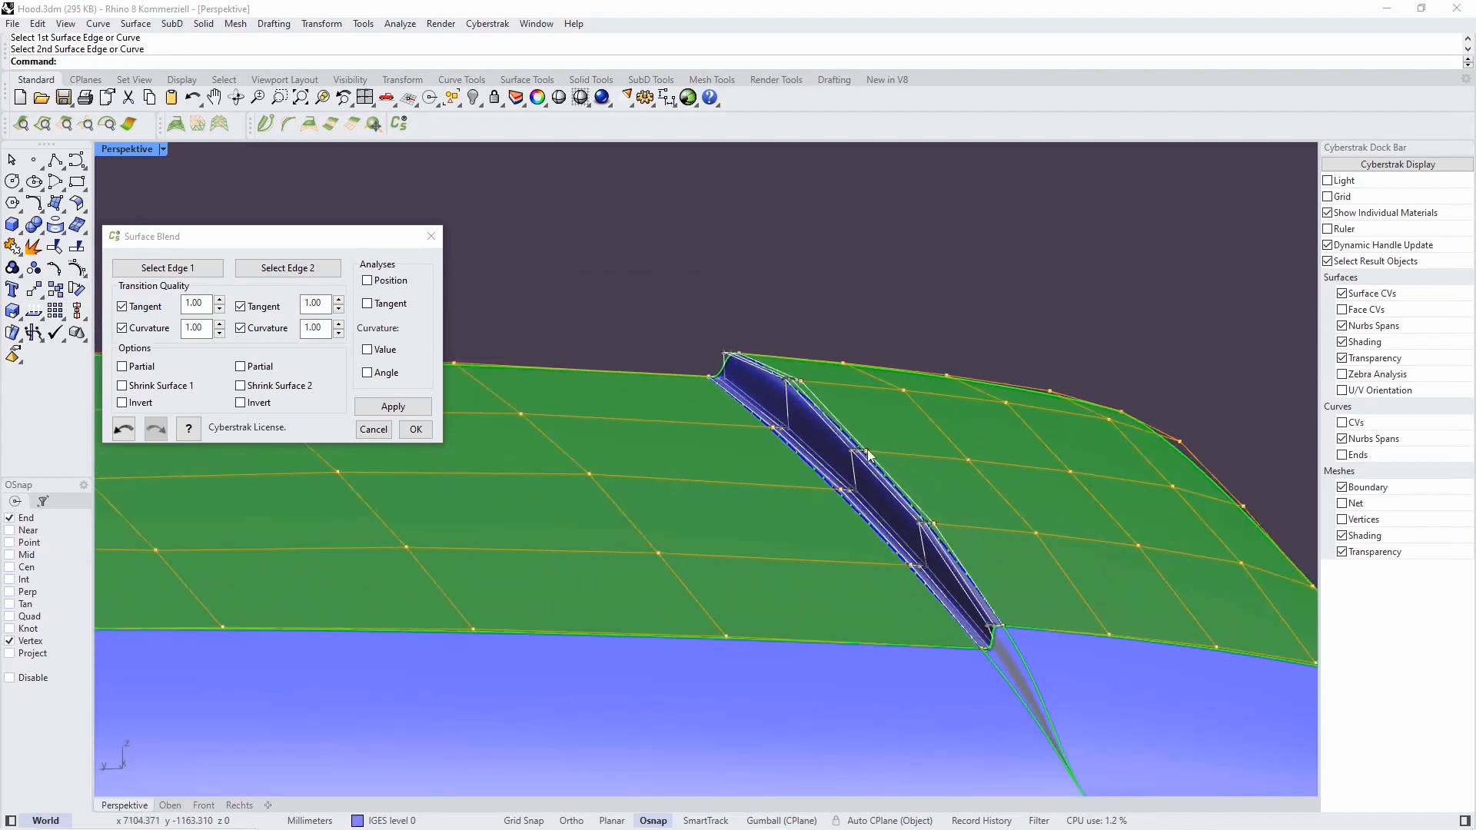
right_drag(889, 438, 726, 415)
drag(215, 242, 214, 180)
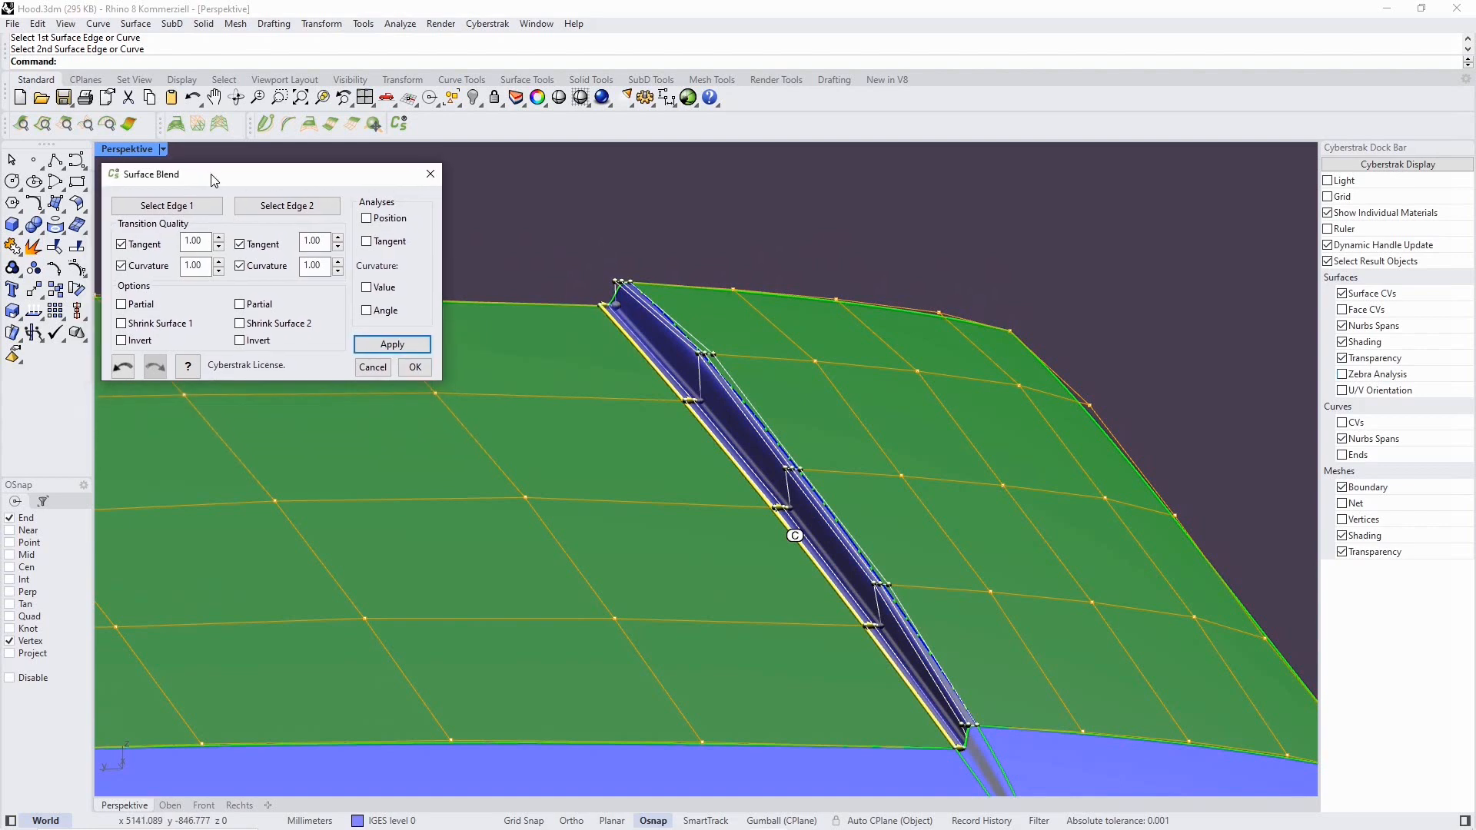
Step: Open a clipping Dynamic Section through the blend on the X plane, show its section curve, and move the plane to X 1260.17
click(24, 128)
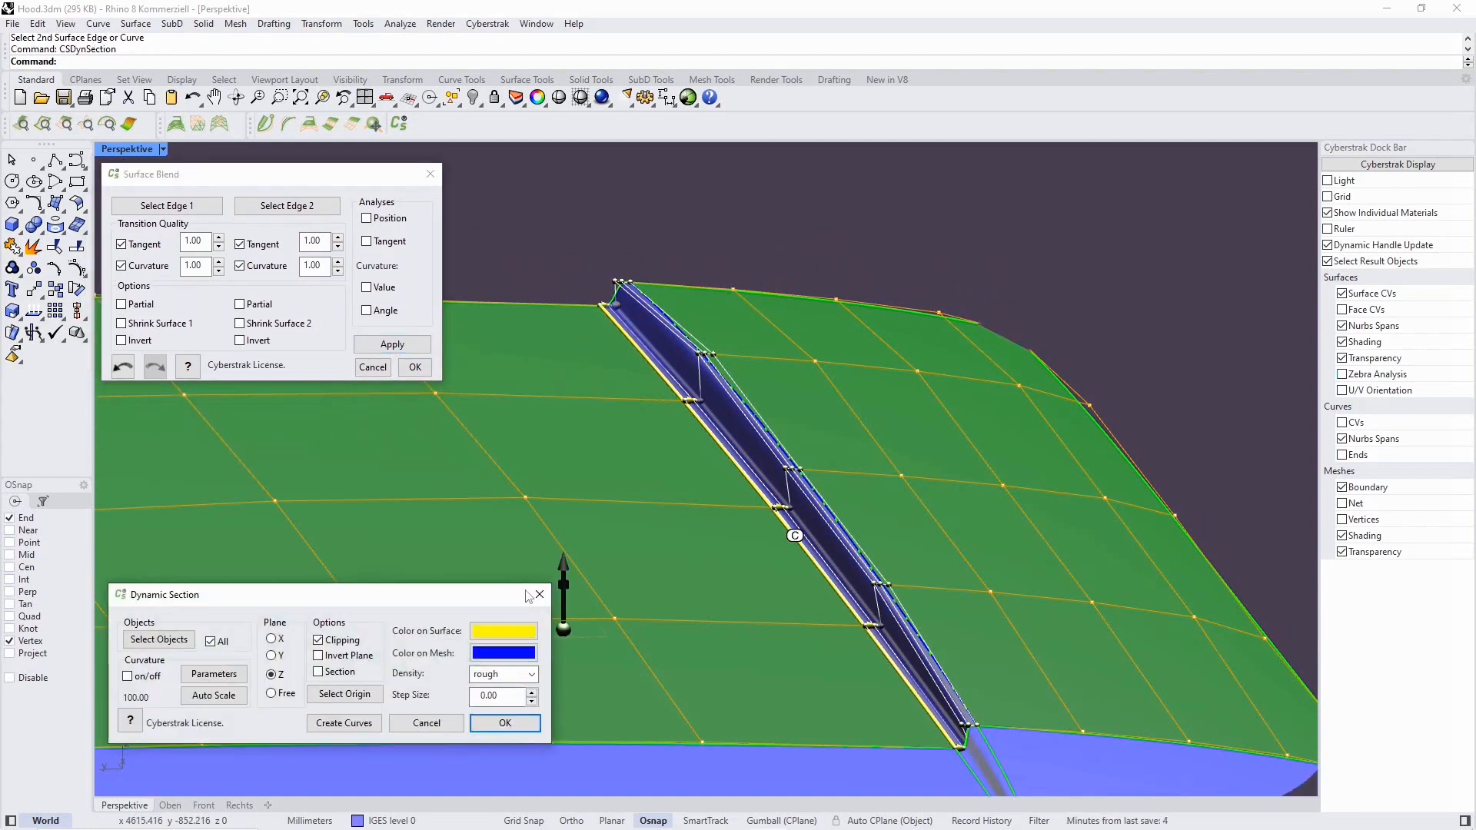
drag(569, 637, 567, 598)
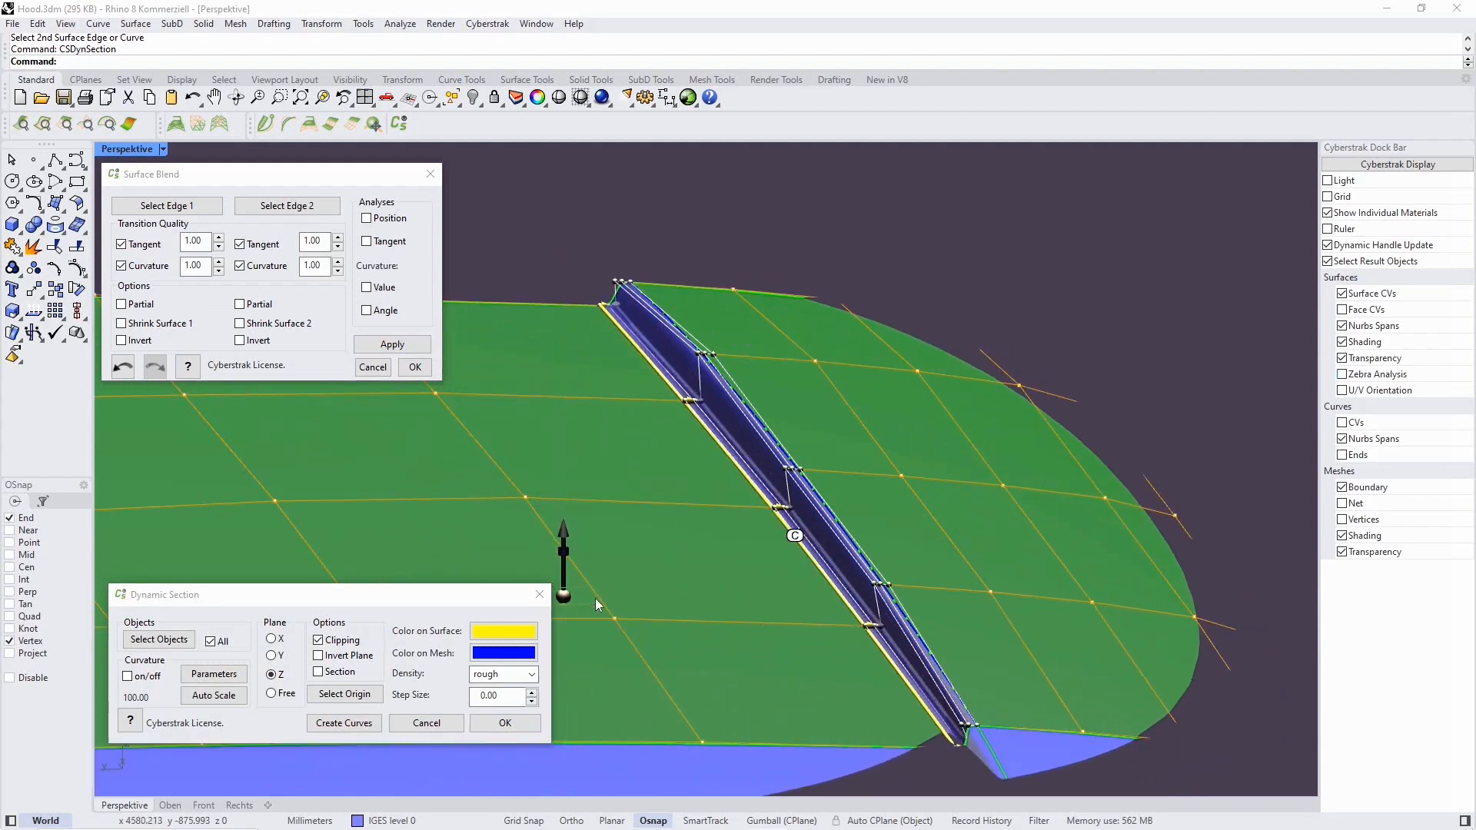
click(273, 643)
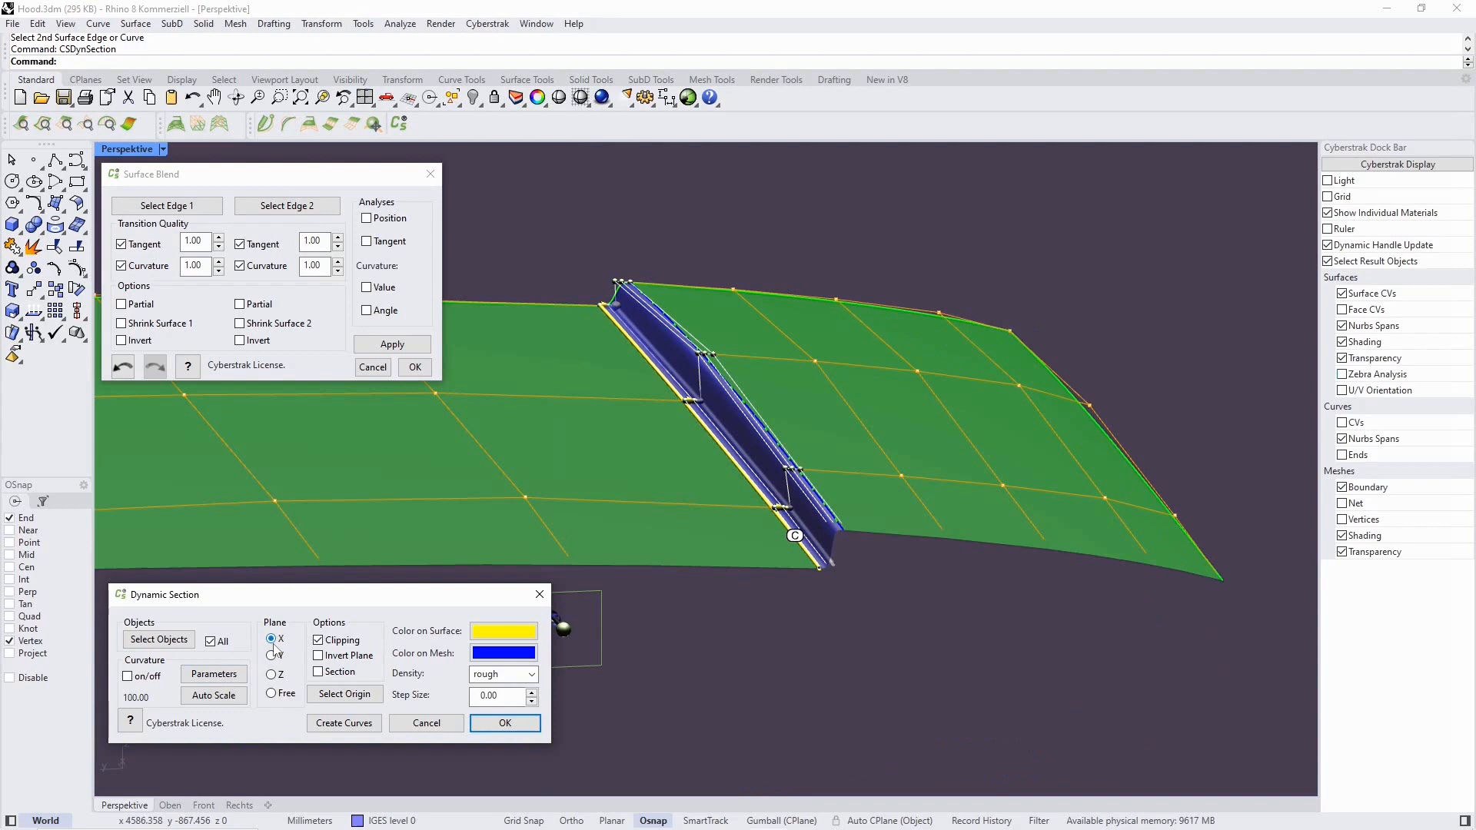
click(319, 674)
shift+right_drag(687, 637, 760, 616)
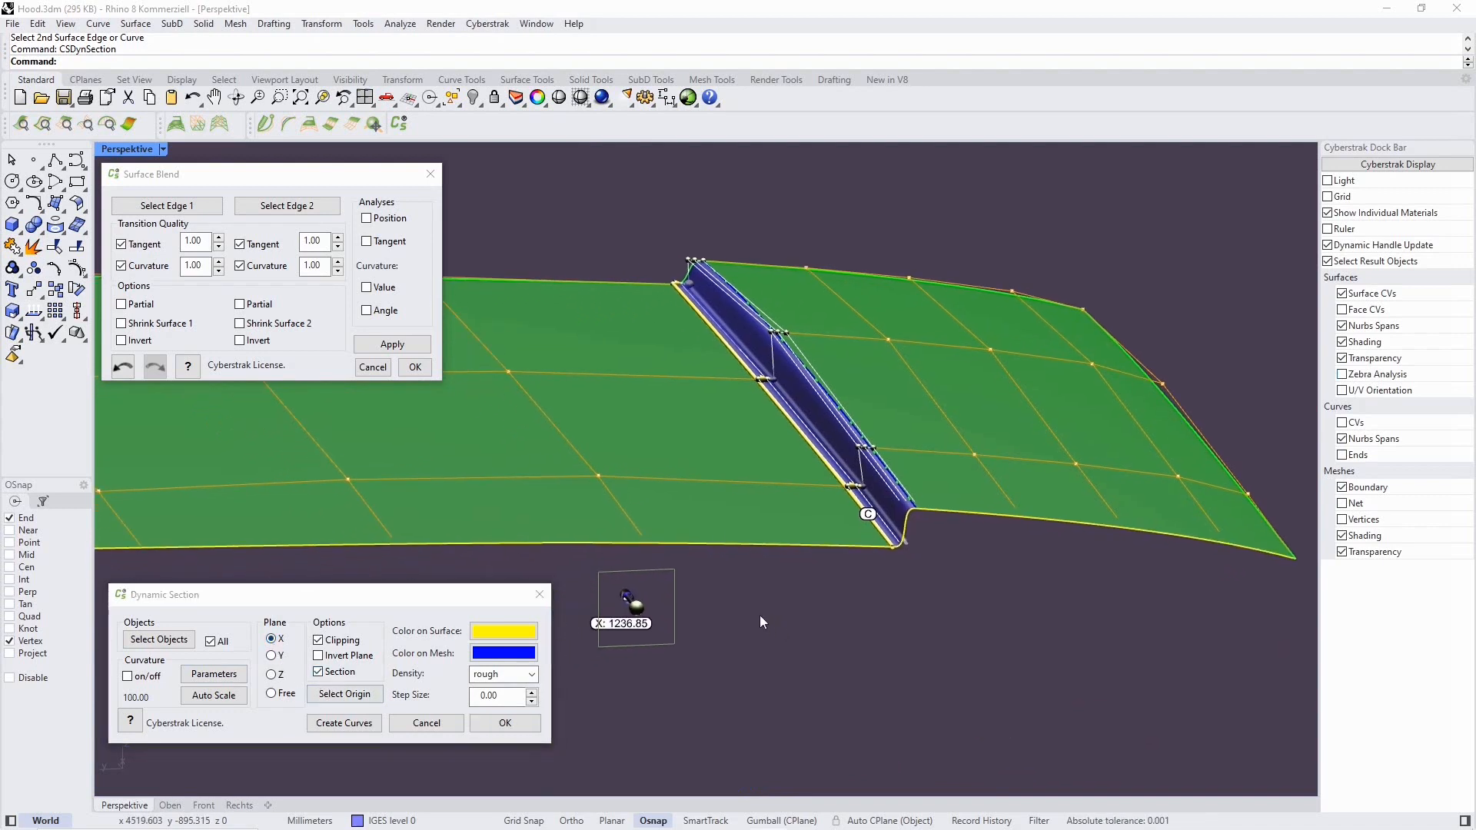
drag(658, 612, 666, 535)
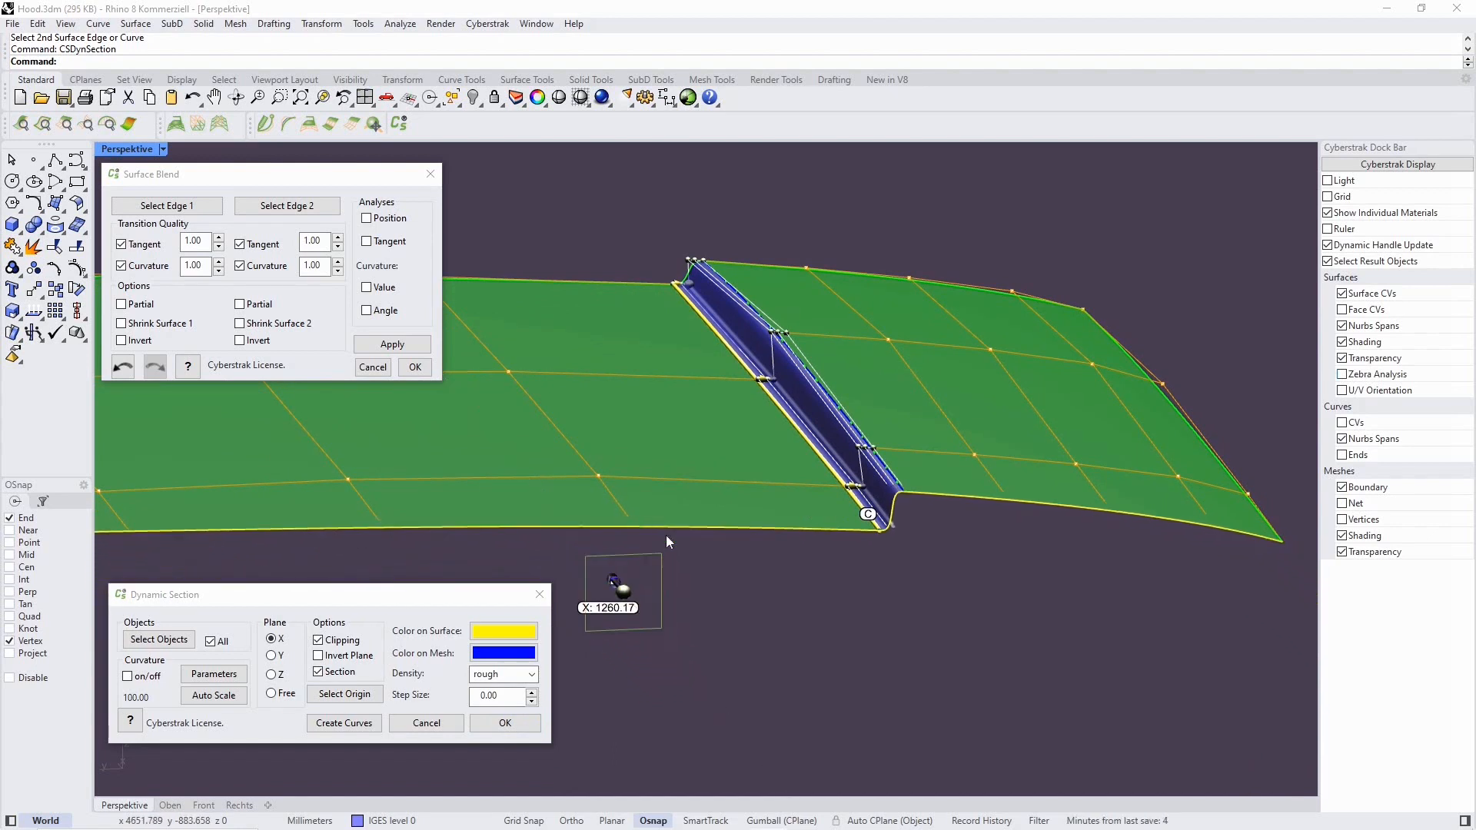
shift+right_drag(913, 587, 927, 468)
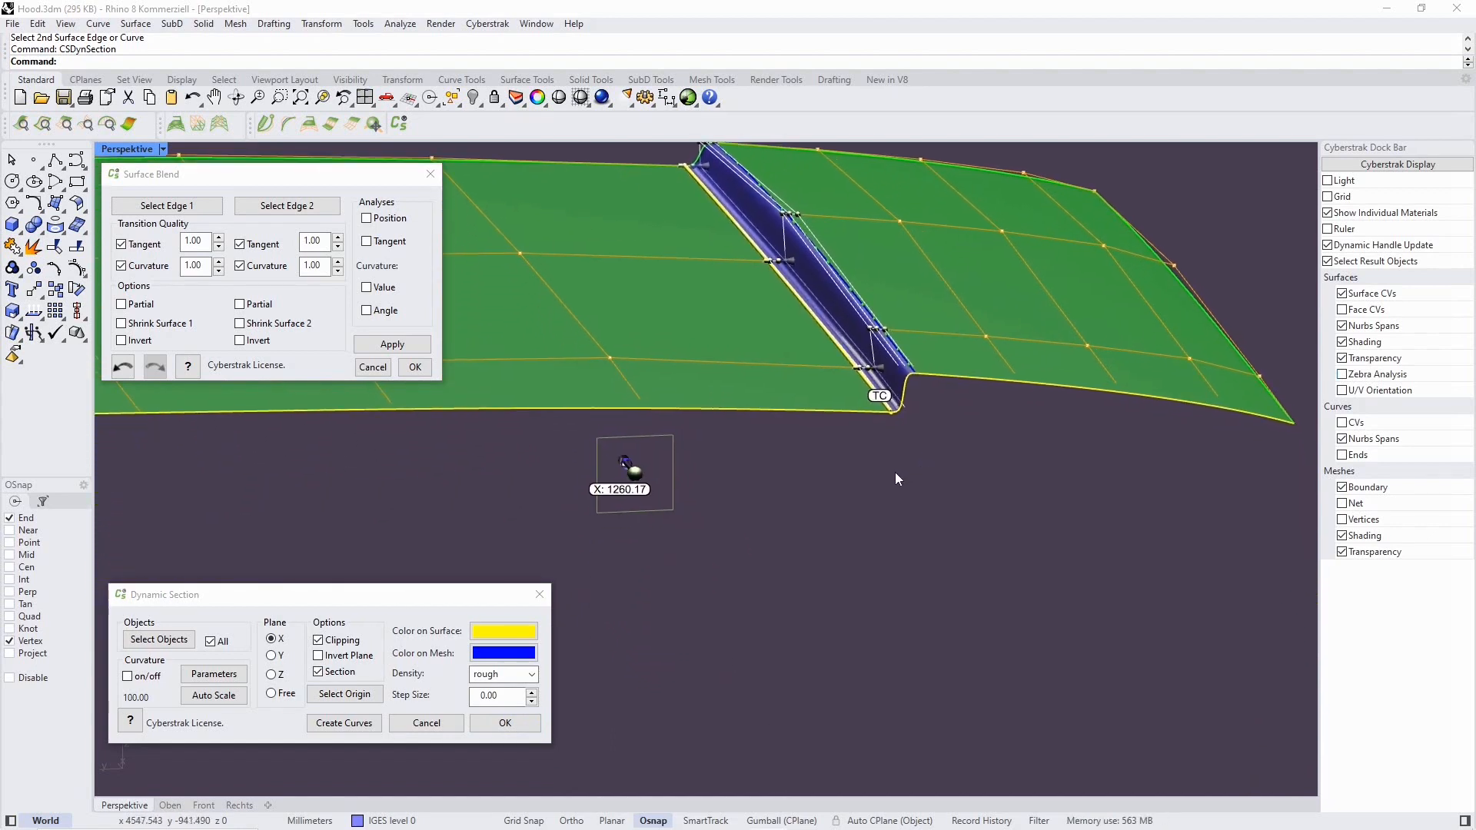
Step: Turn on the dynamic section's curvature graph, auto-scaled and with its direction inverted
scroll(895, 473, up, 2)
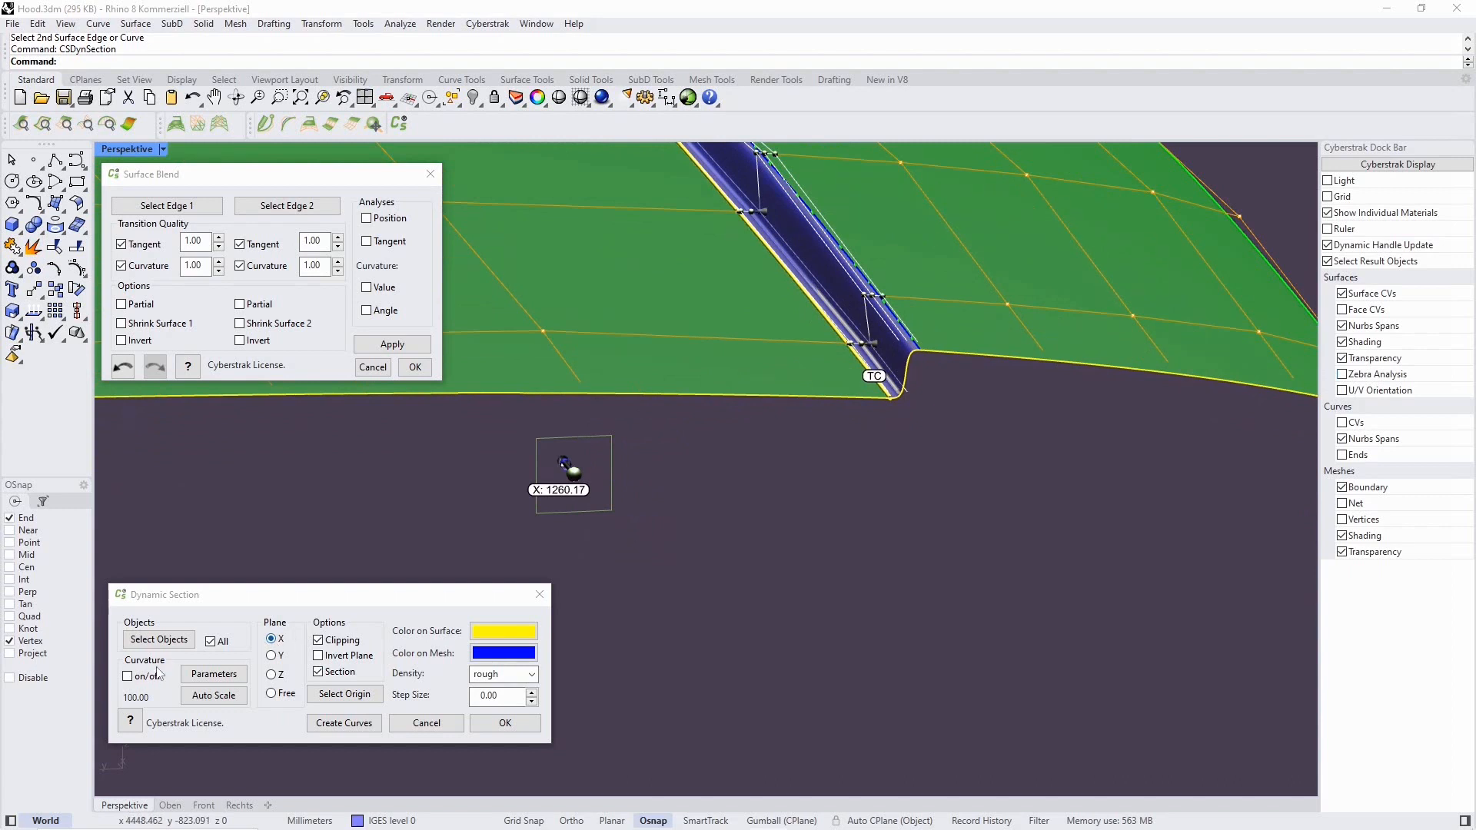
click(131, 677)
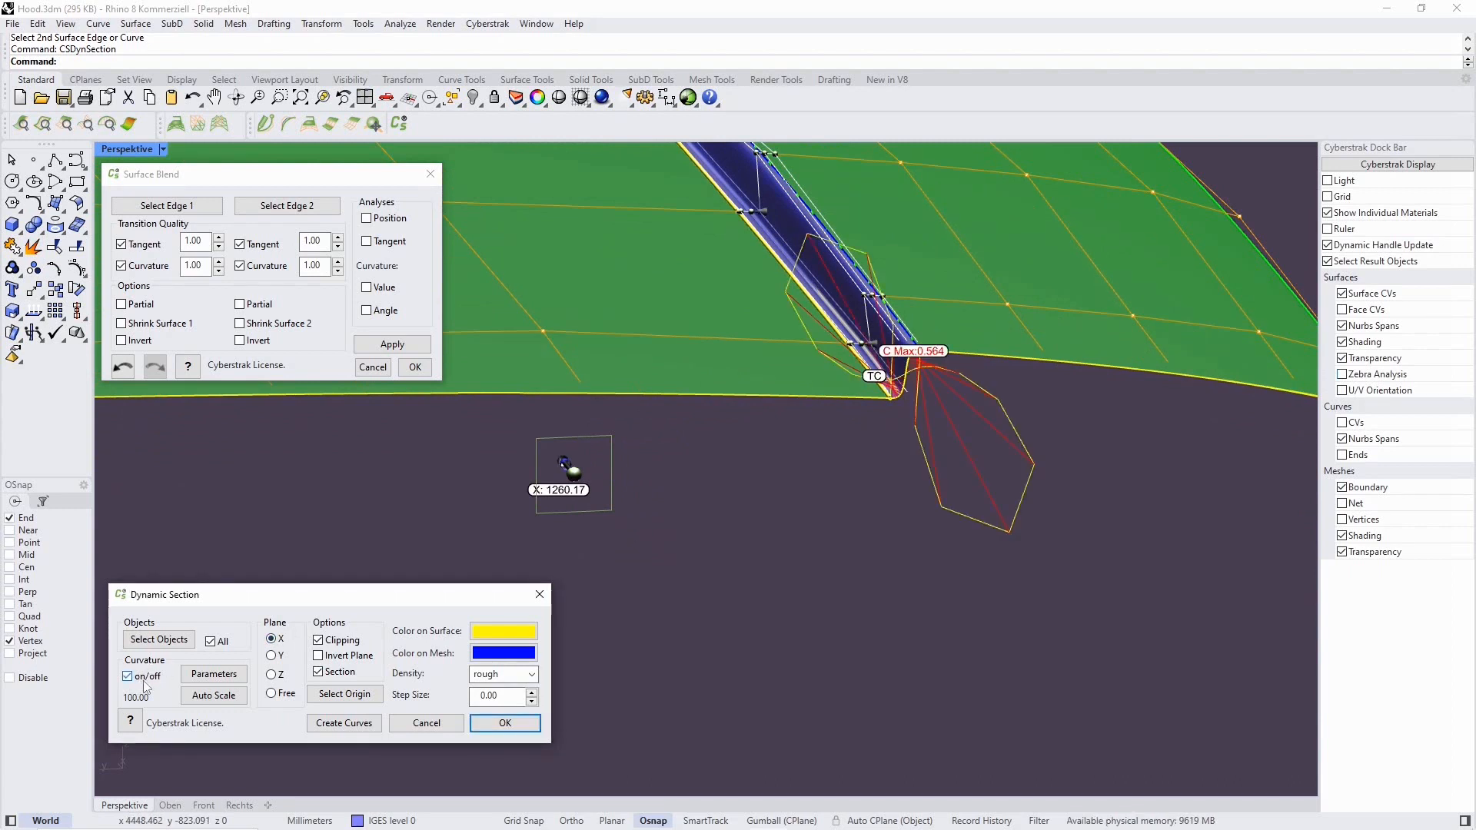
click(202, 699)
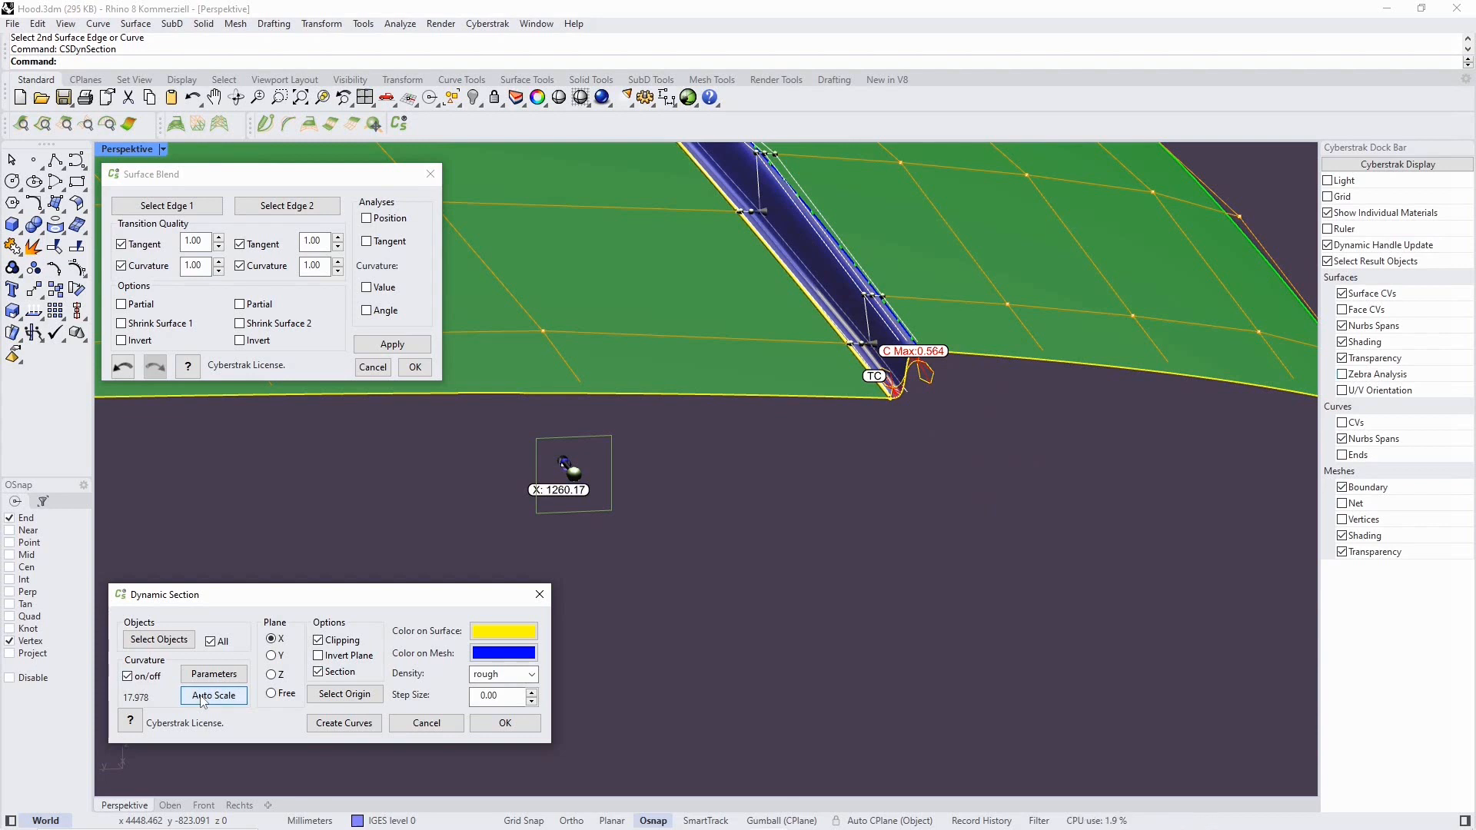
click(222, 681)
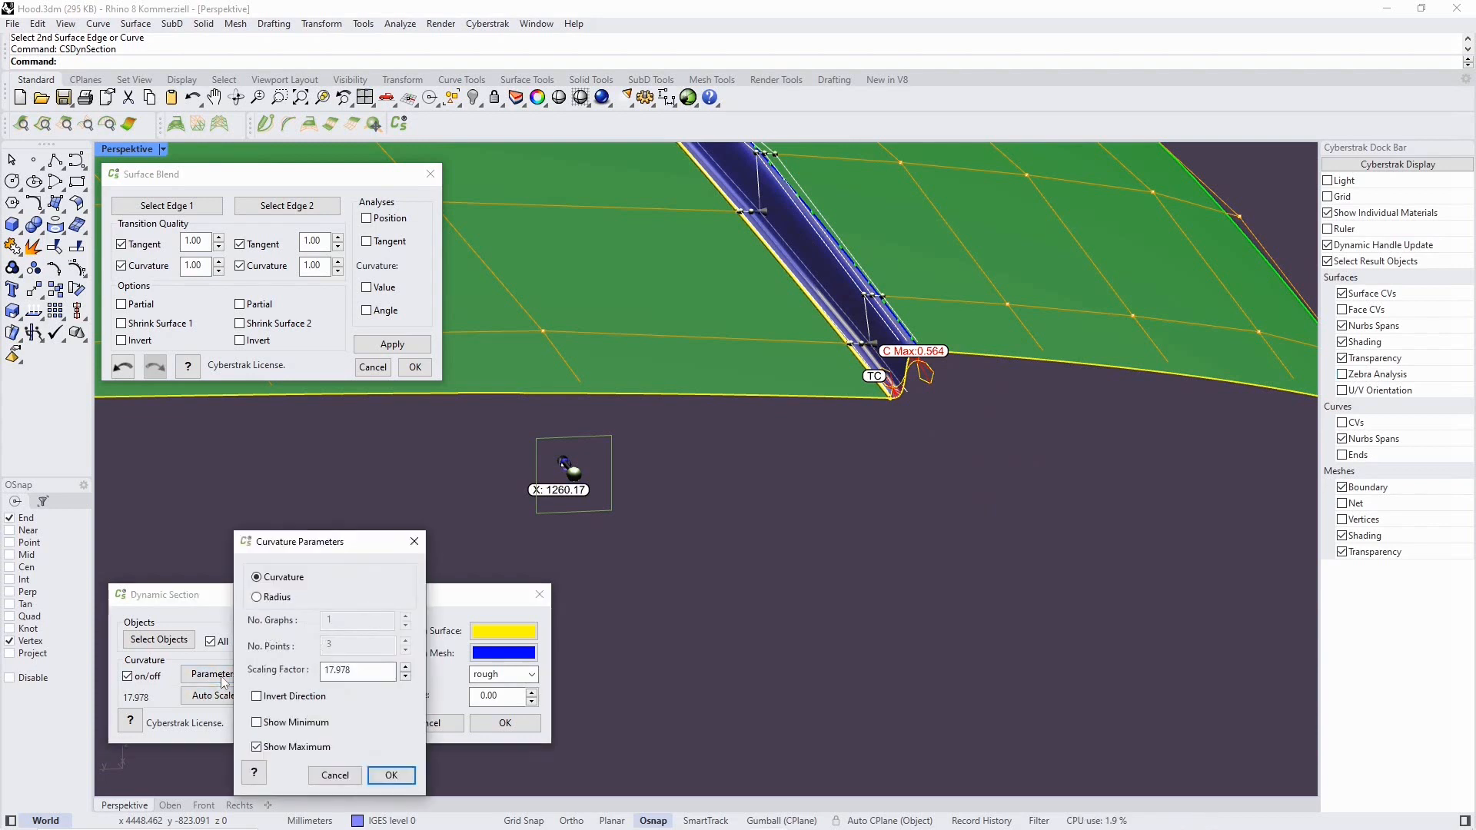
click(259, 697)
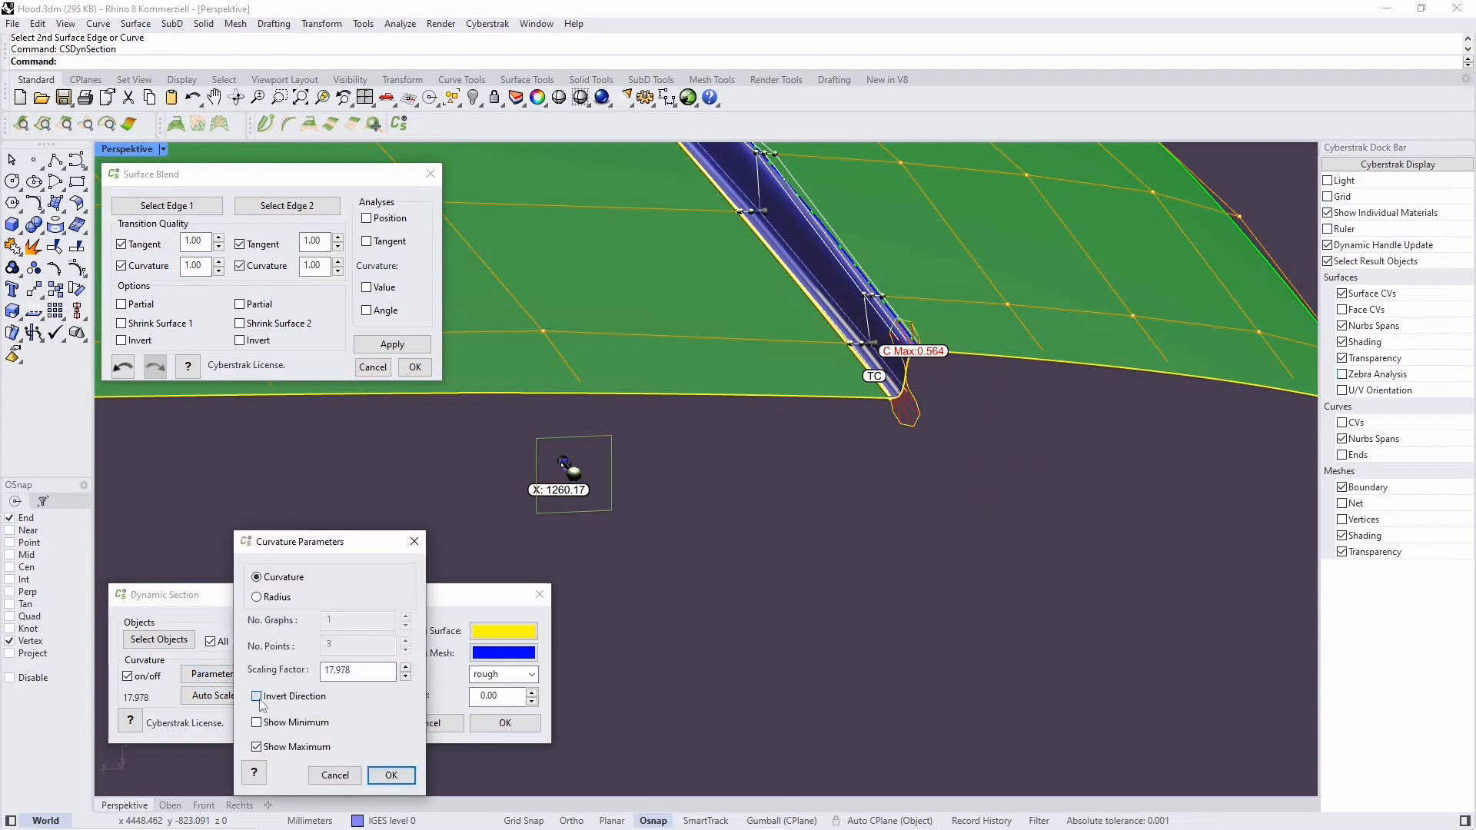
click(392, 776)
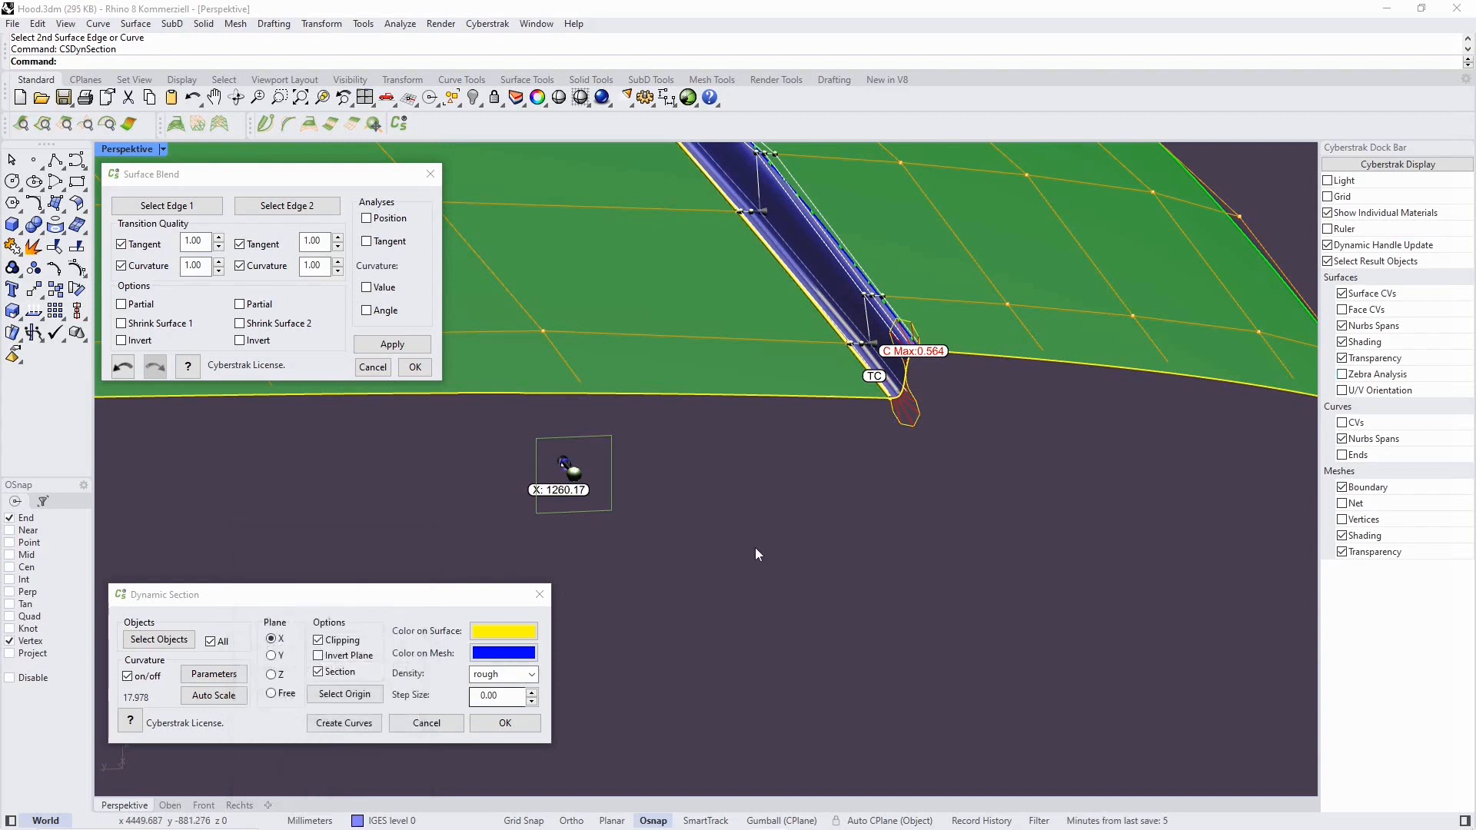
Step: Set the dynamic section's density to fine, and try very fine for a smoother curvature graph
scroll(805, 480, up, 1)
shift+right_drag(776, 450, 800, 483)
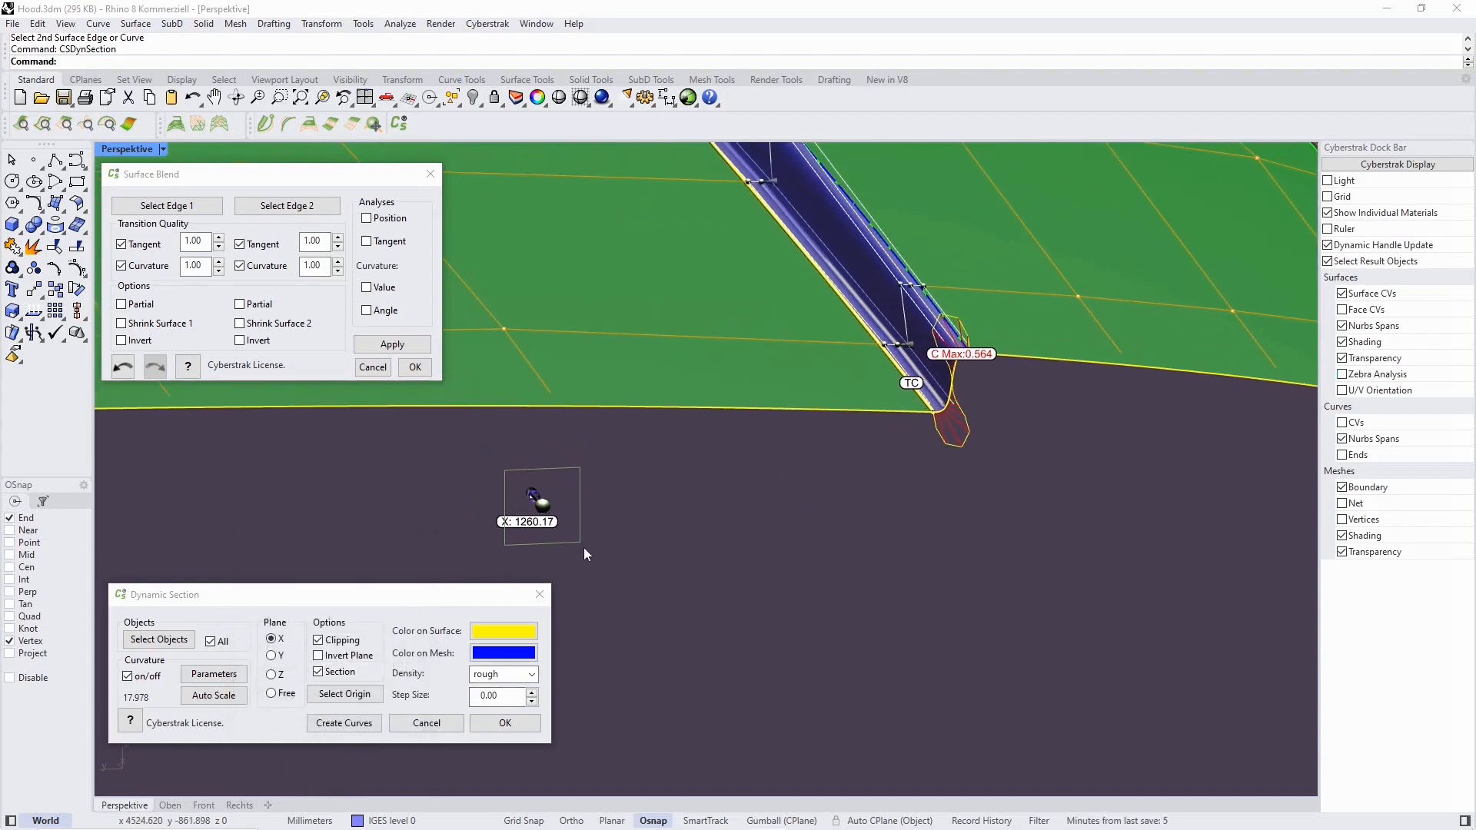
click(531, 674)
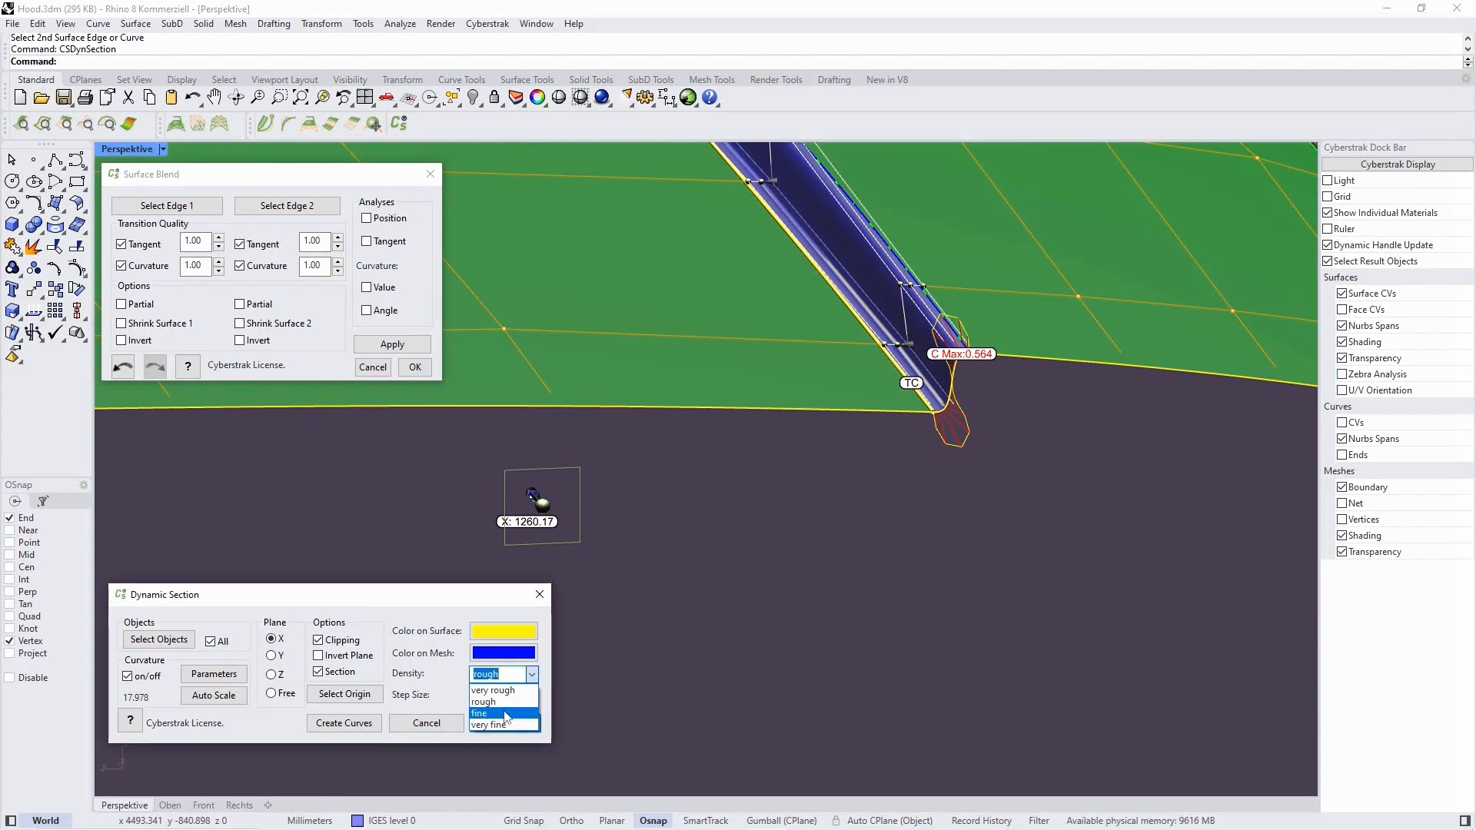
click(505, 714)
click(533, 674)
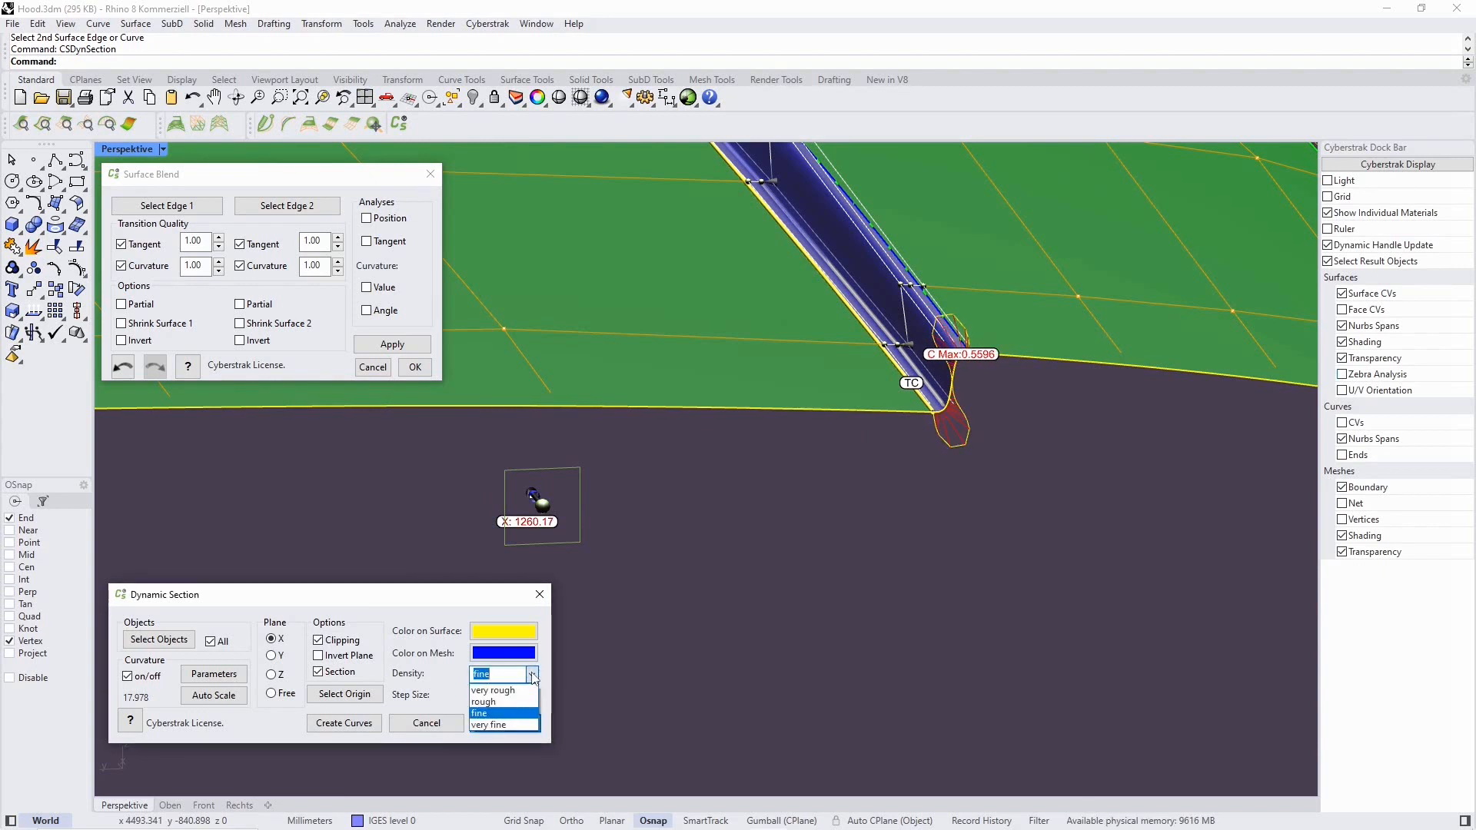
click(504, 725)
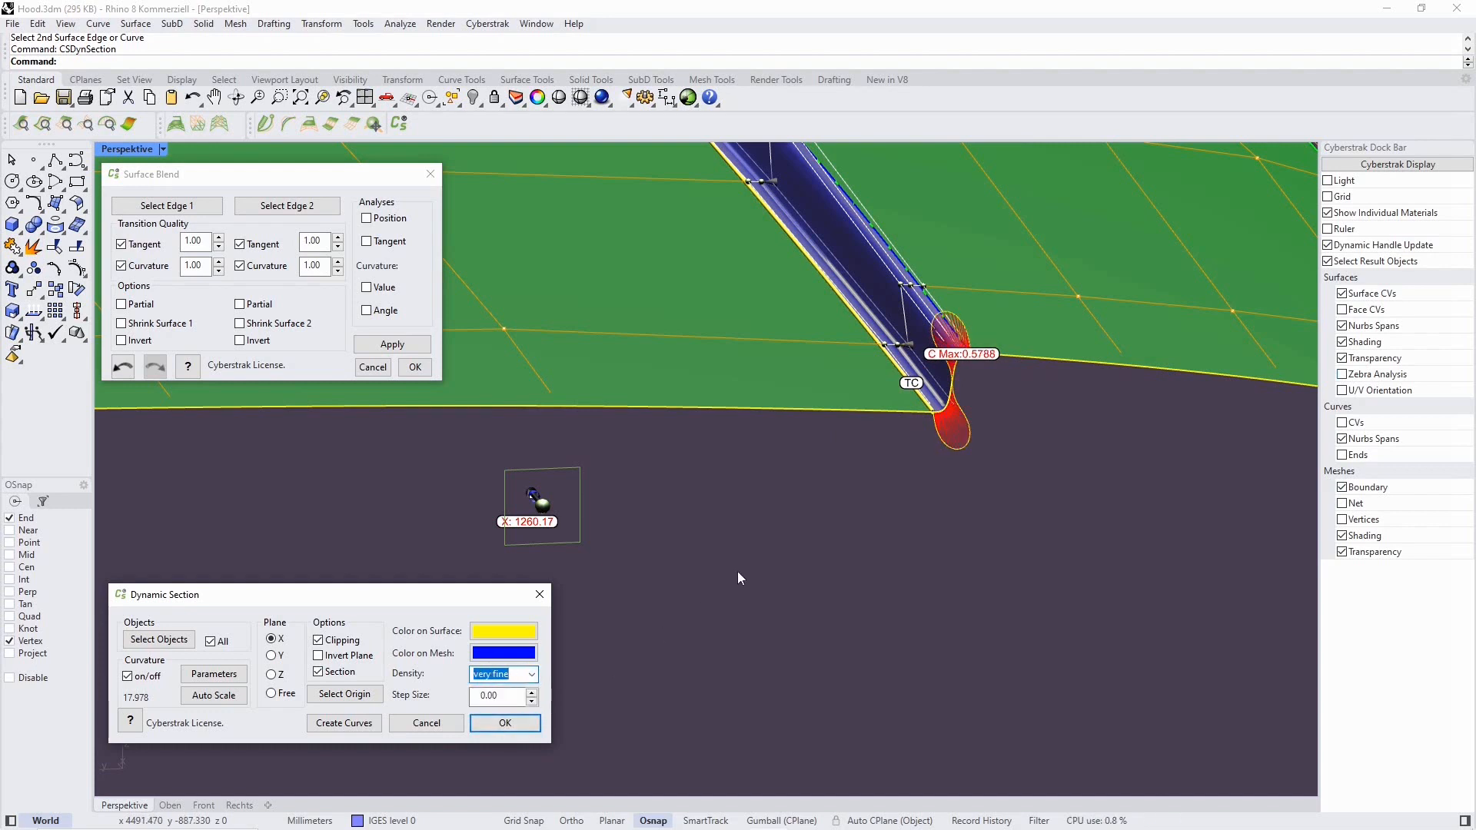
Step: Move the section plane back and forth along the blend to examine its curvature graph, ending at X 1218.88
drag(541, 507, 510, 418)
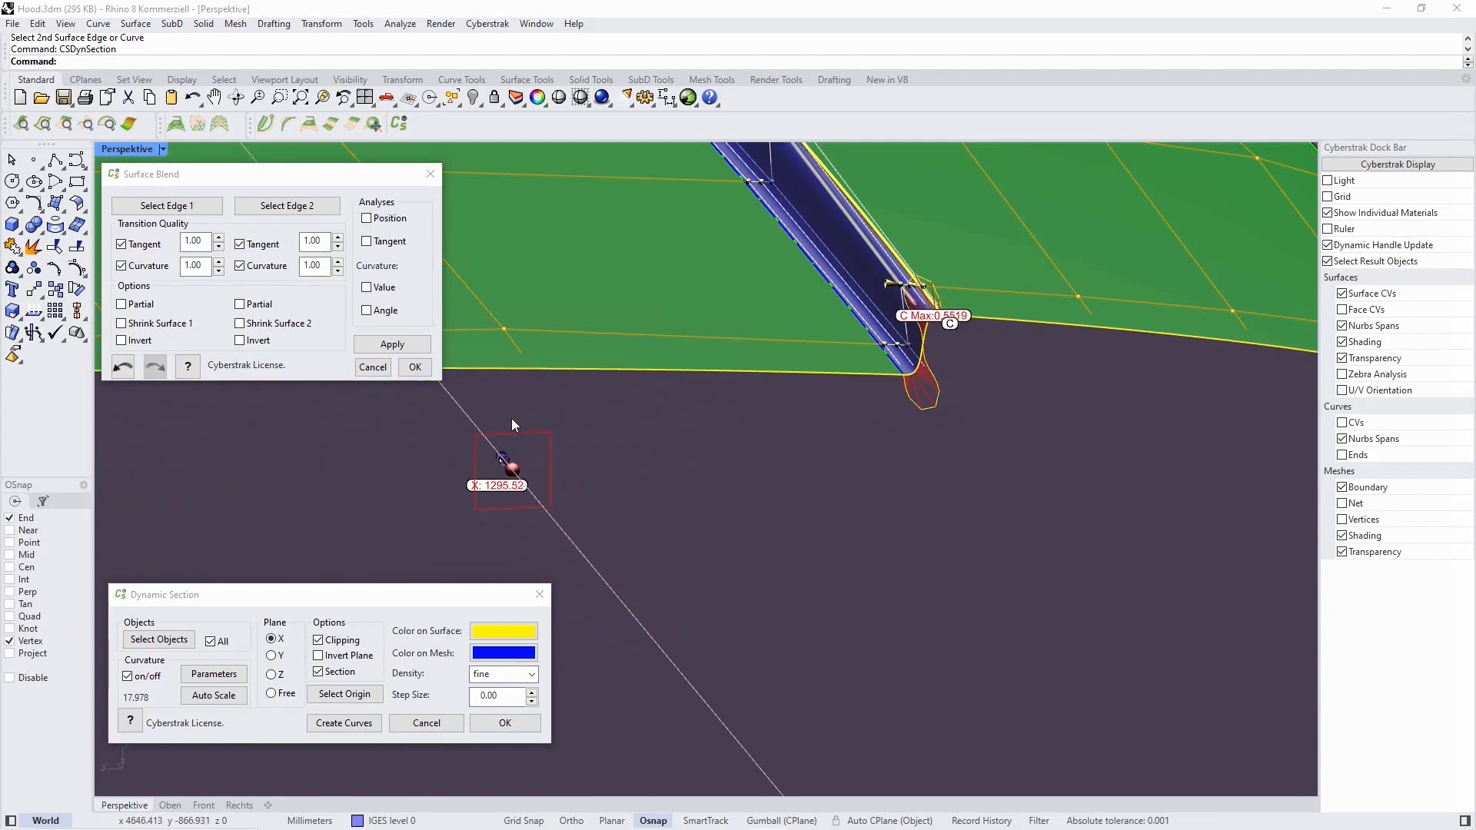
drag(542, 491, 573, 535)
mouse_move(602, 576)
mouse_down()
mouse_move(615, 594)
mouse_move(569, 500)
mouse_move(610, 556)
mouse_up()
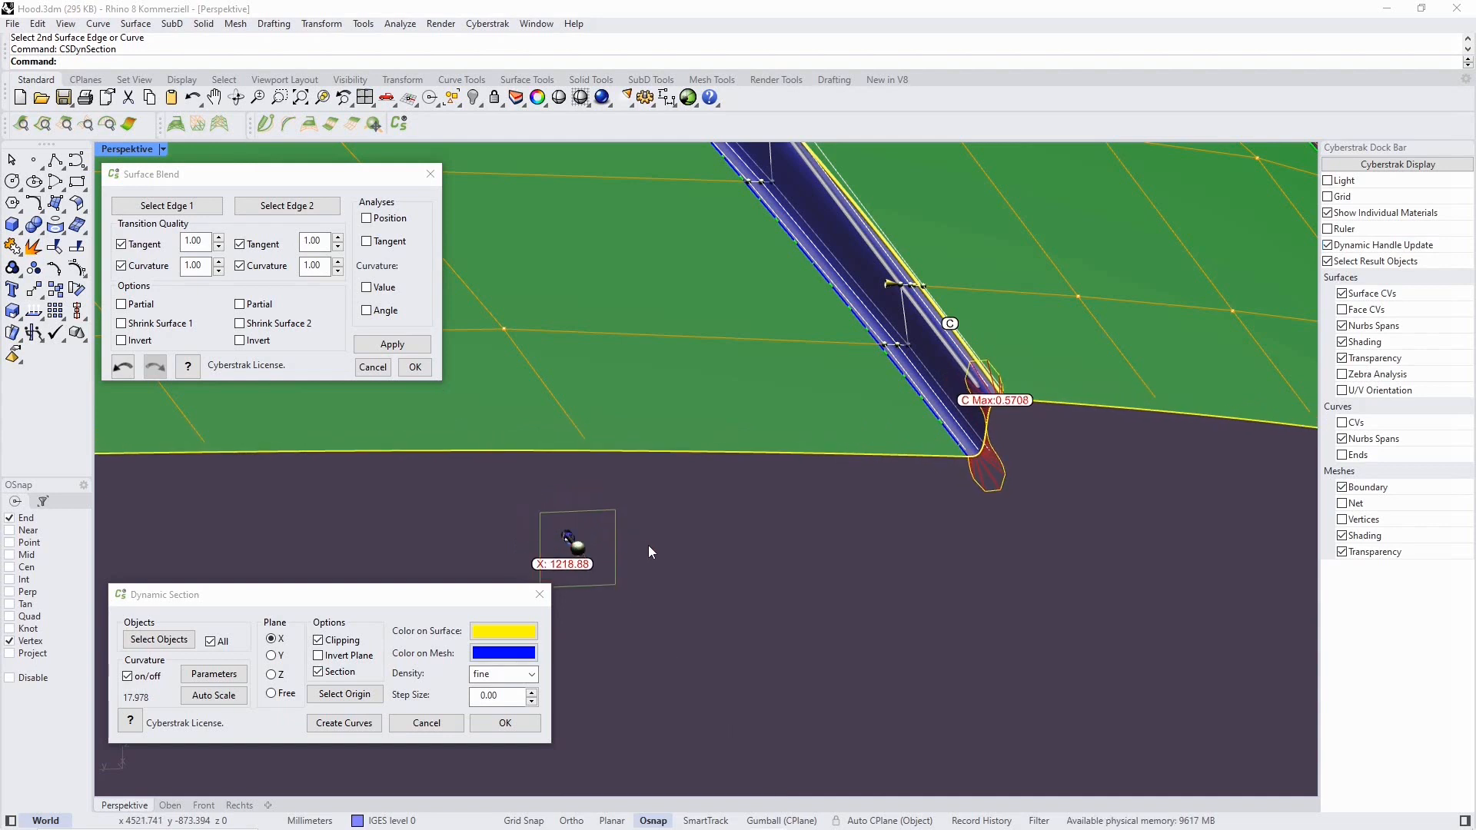